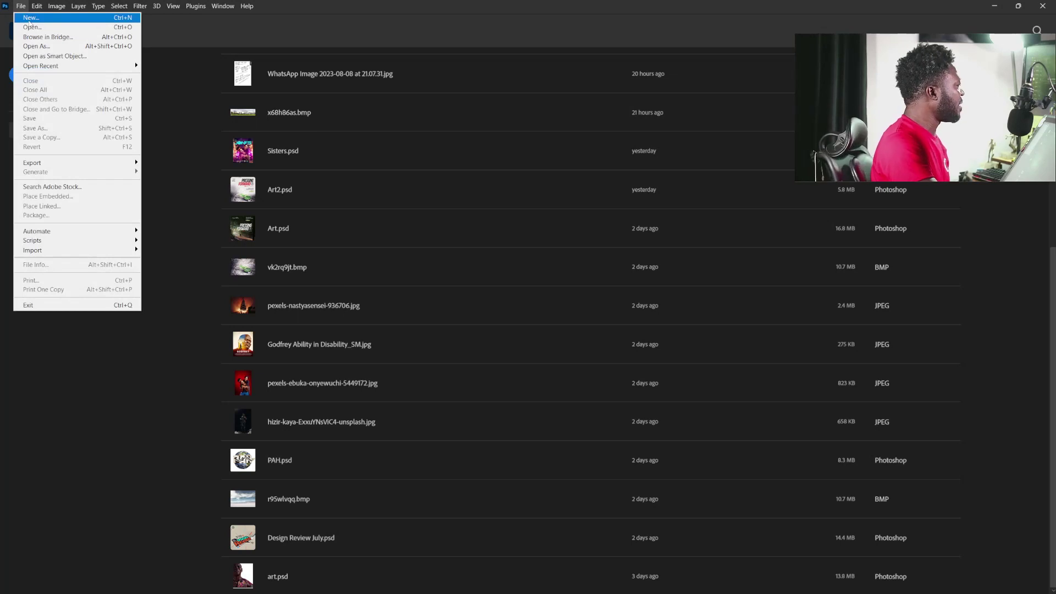
- Create a new document titled "The Jones", 890 pixels wide and 1113 pixels high, at 72 pixels/inch in RGB
left_click(29, 18)
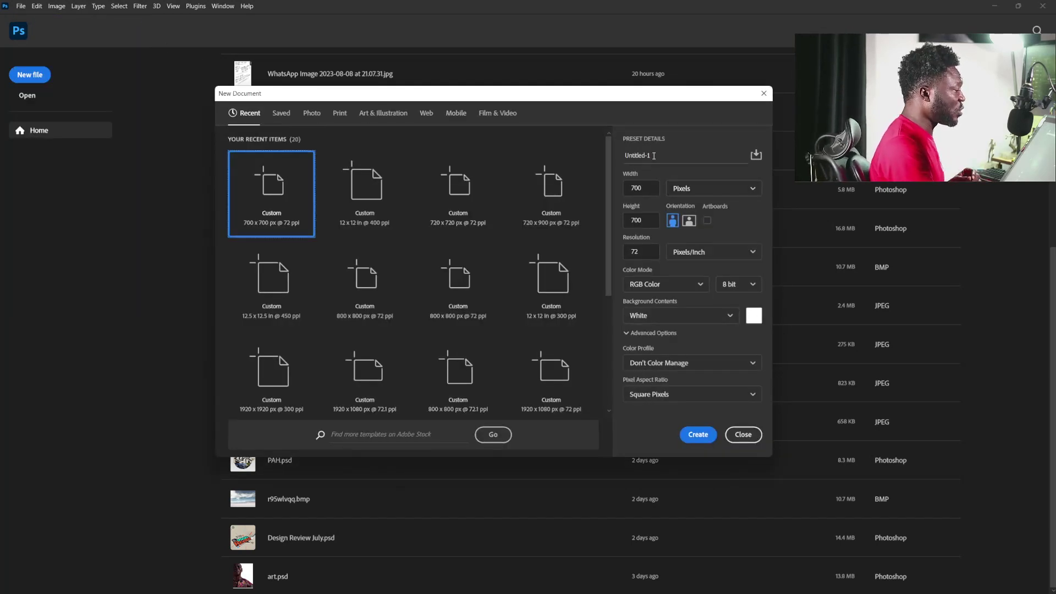
type("T")
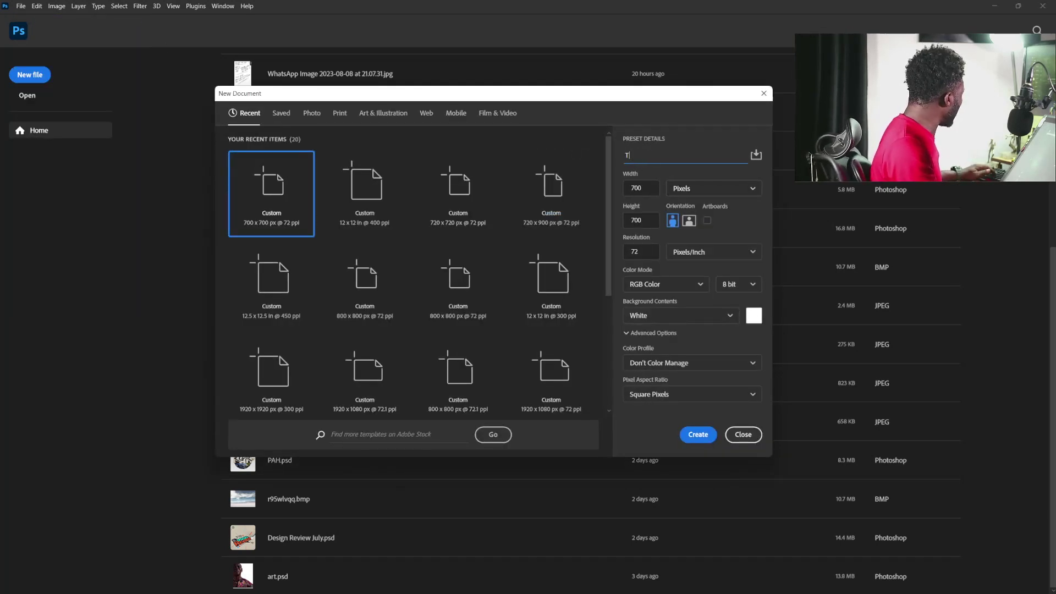
type("he Jo")
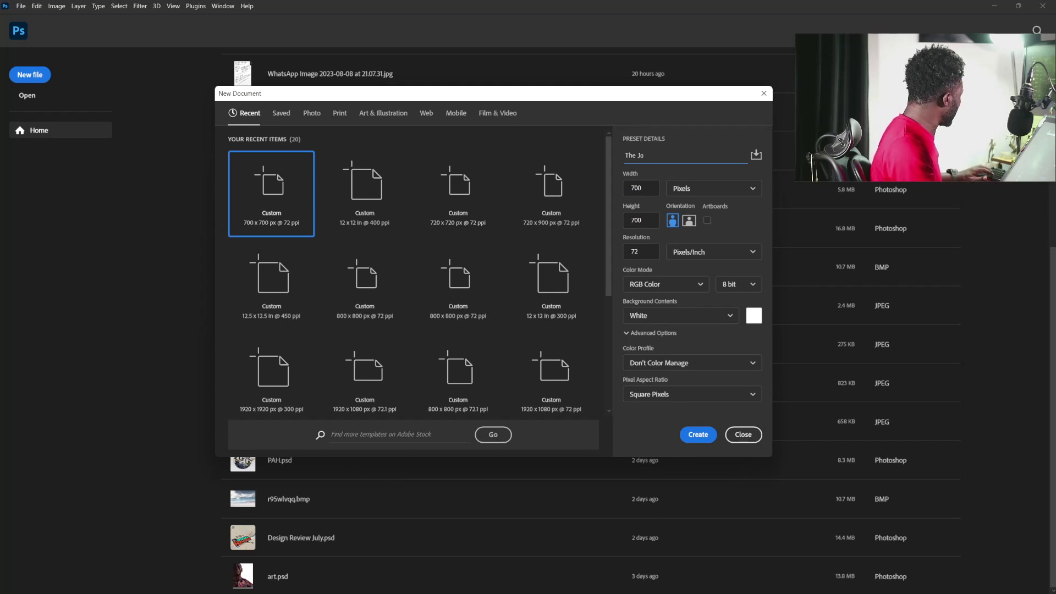
type("nes")
left_click_drag(646, 188, 618, 188)
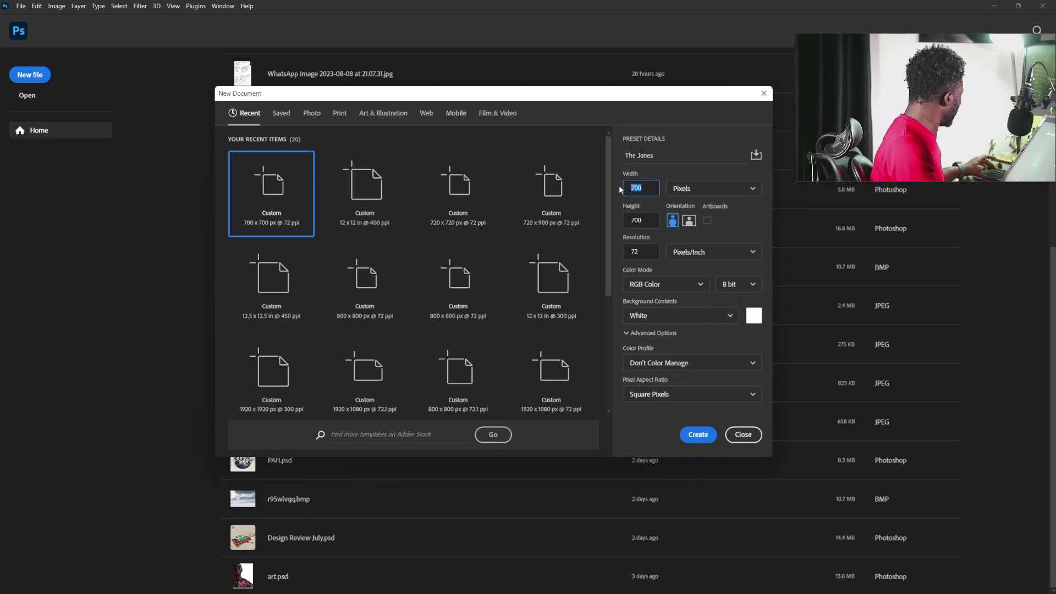
type("890")
left_click_drag(647, 220, 625, 219)
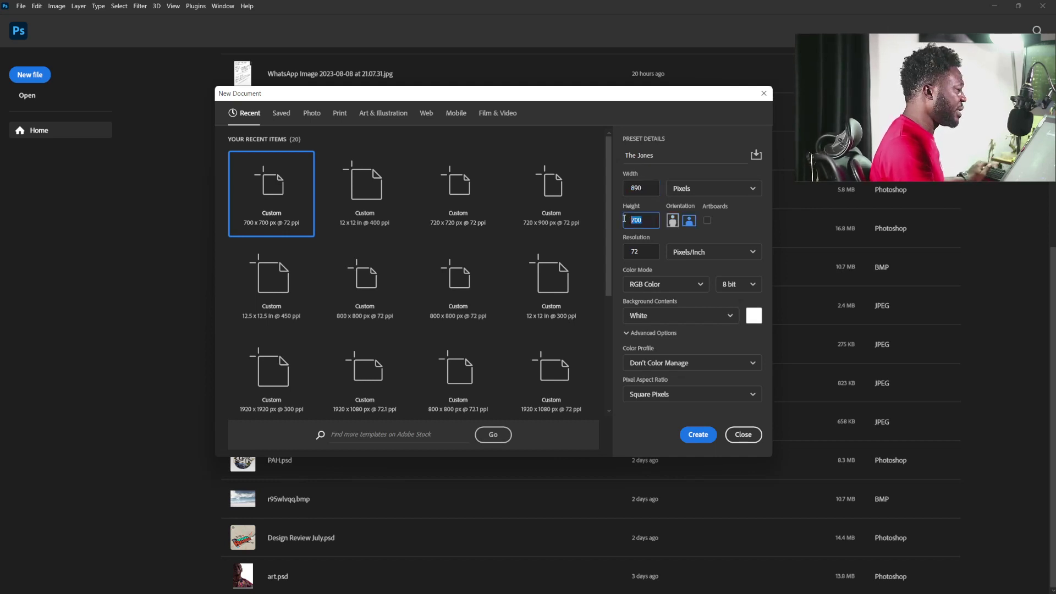
type("11")
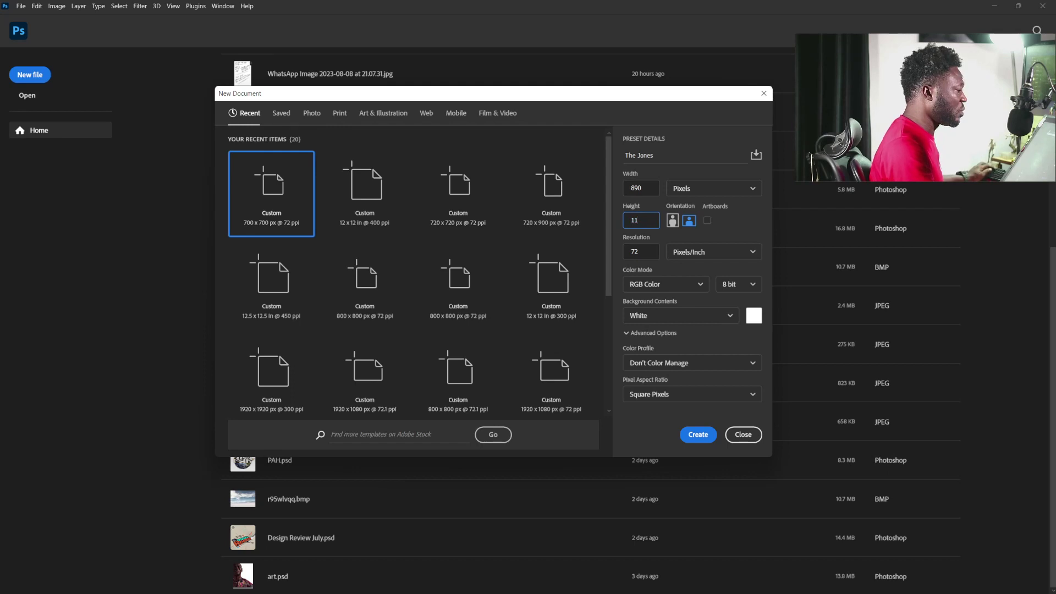
type("13")
left_click_drag(643, 252, 615, 254)
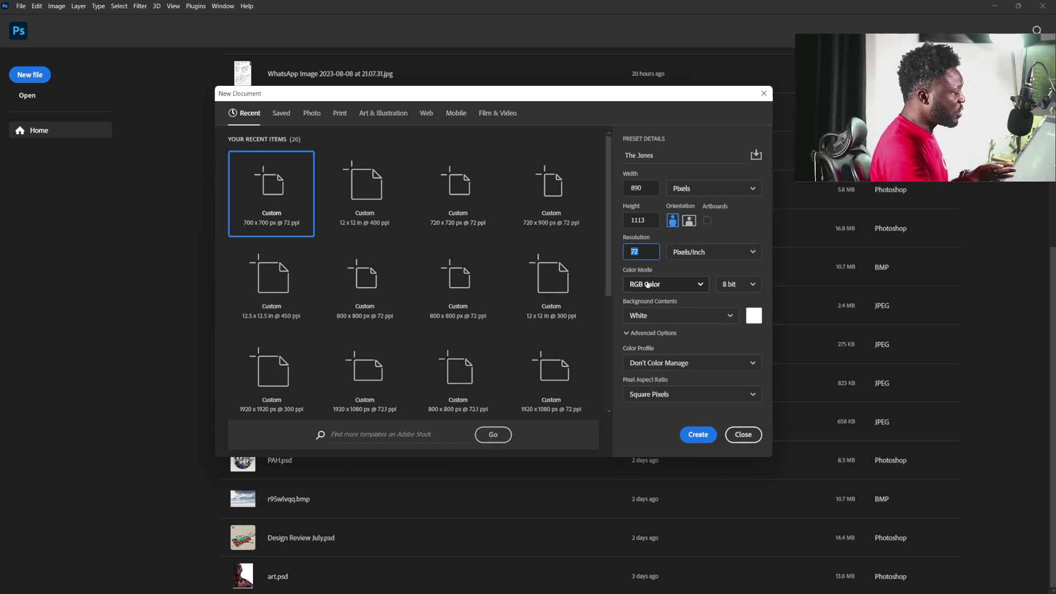
left_click(692, 436)
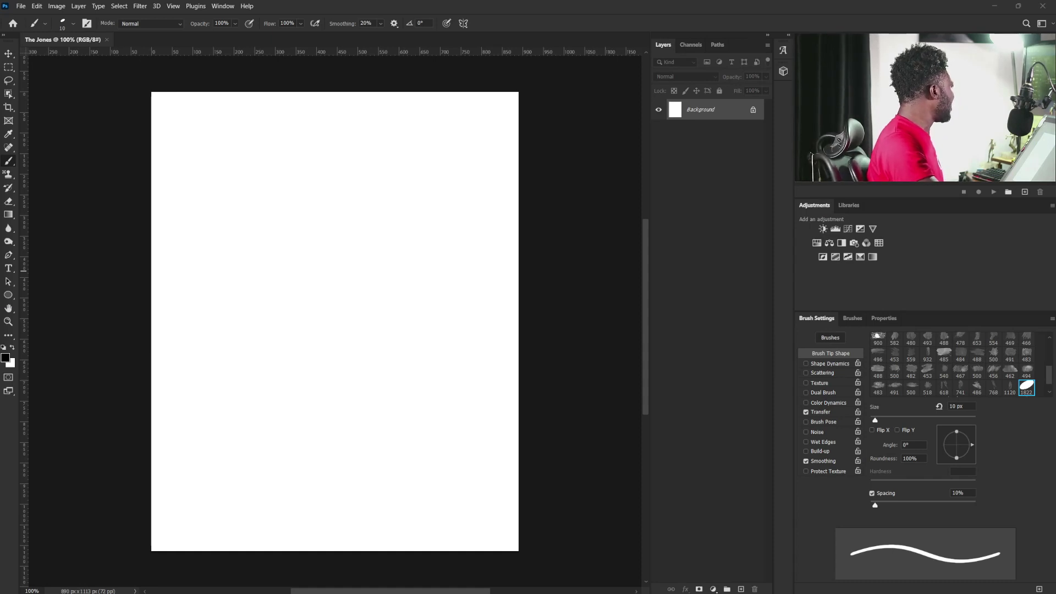
- Place the blurred city-lights BG image over the whole canvas and the cutout photo of the two women above it
left_click_drag(0, 271, 282, 336)
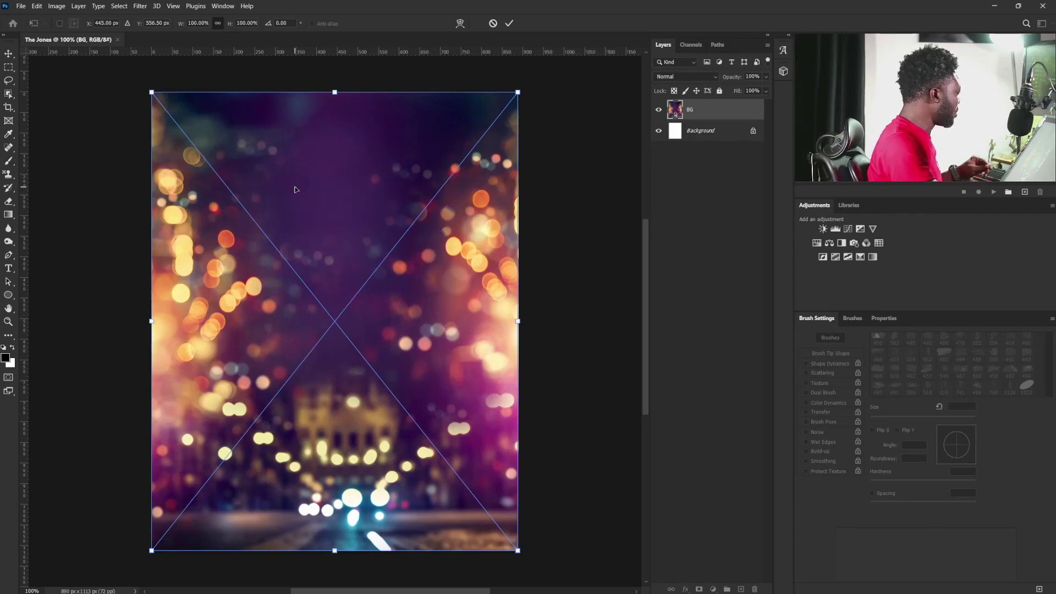
key("Return")
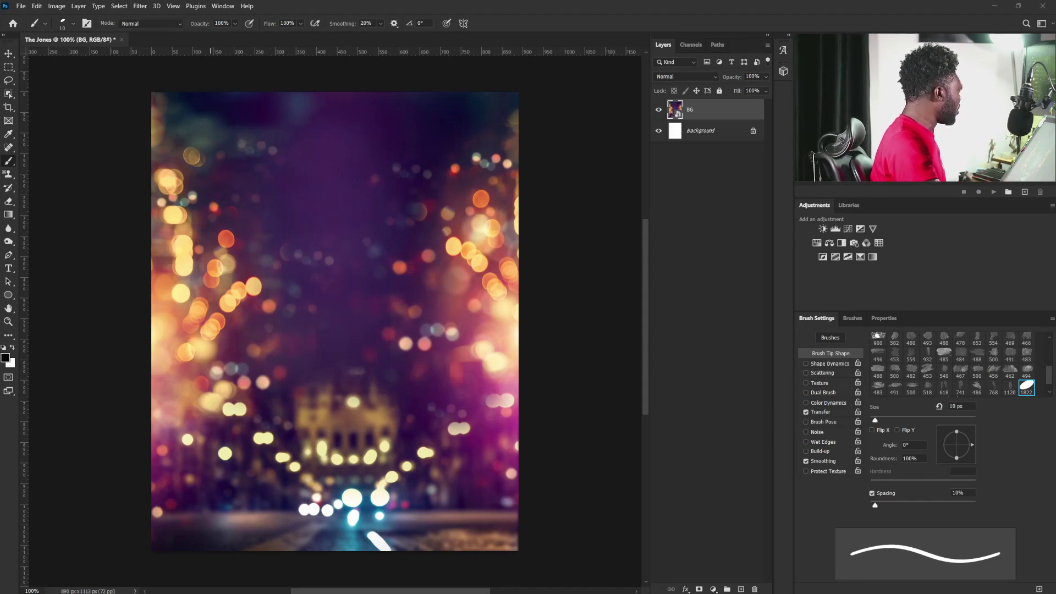
left_click_drag(486, 402, 366, 353)
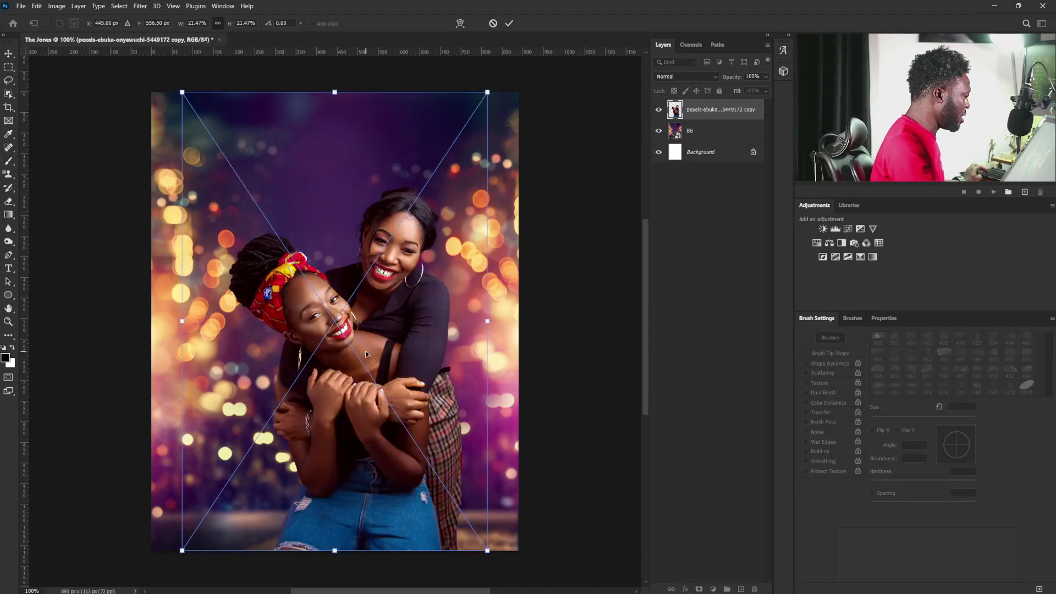
key("Return")
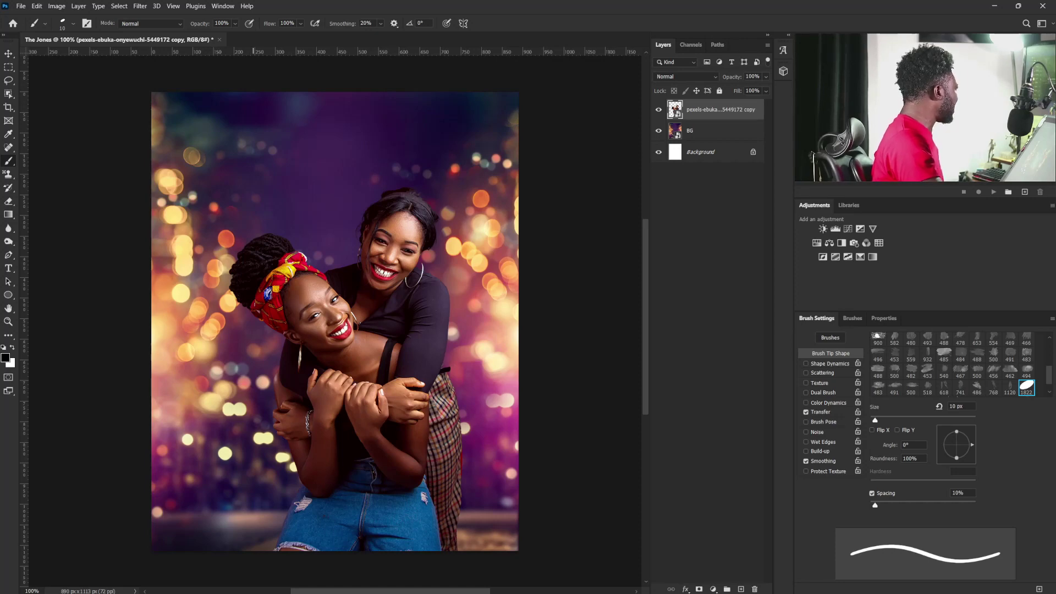
- Place the orange glow image and reorder its layer beneath the two women
left_click_drag(291, 329, 446, 329)
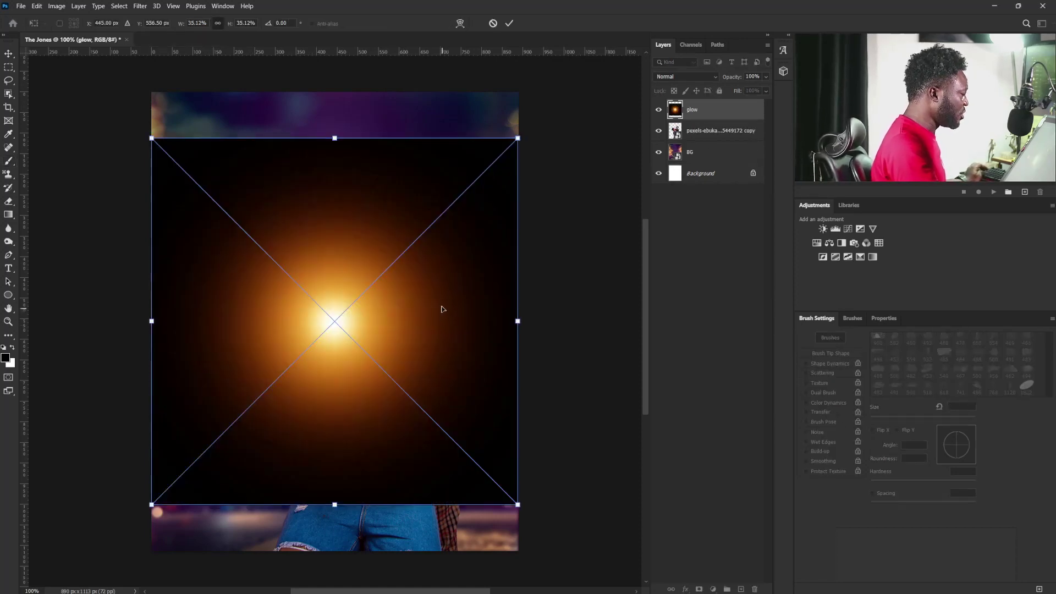
key("Return")
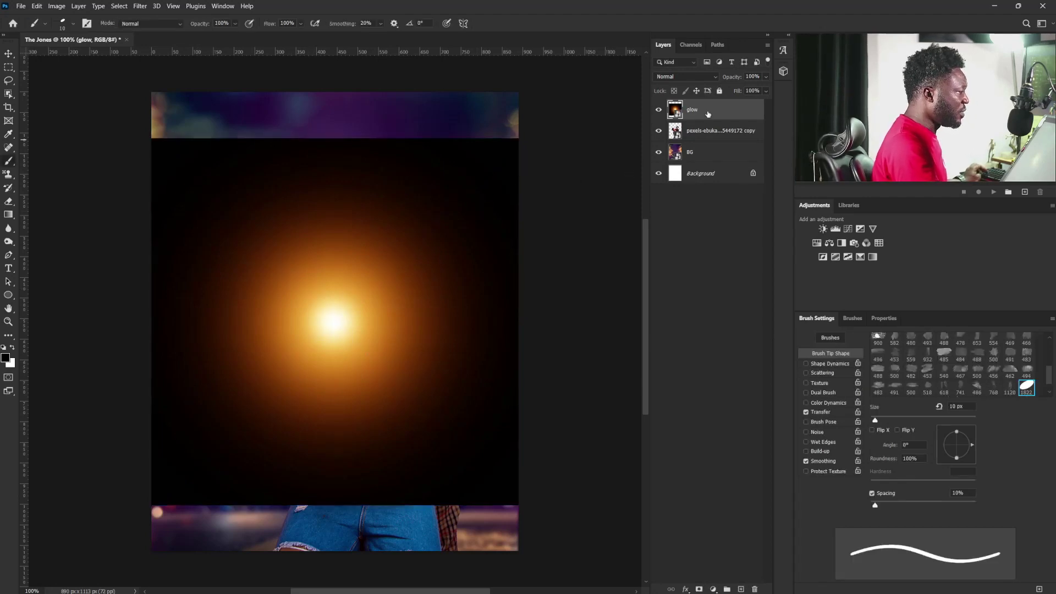
left_click_drag(709, 113, 713, 139)
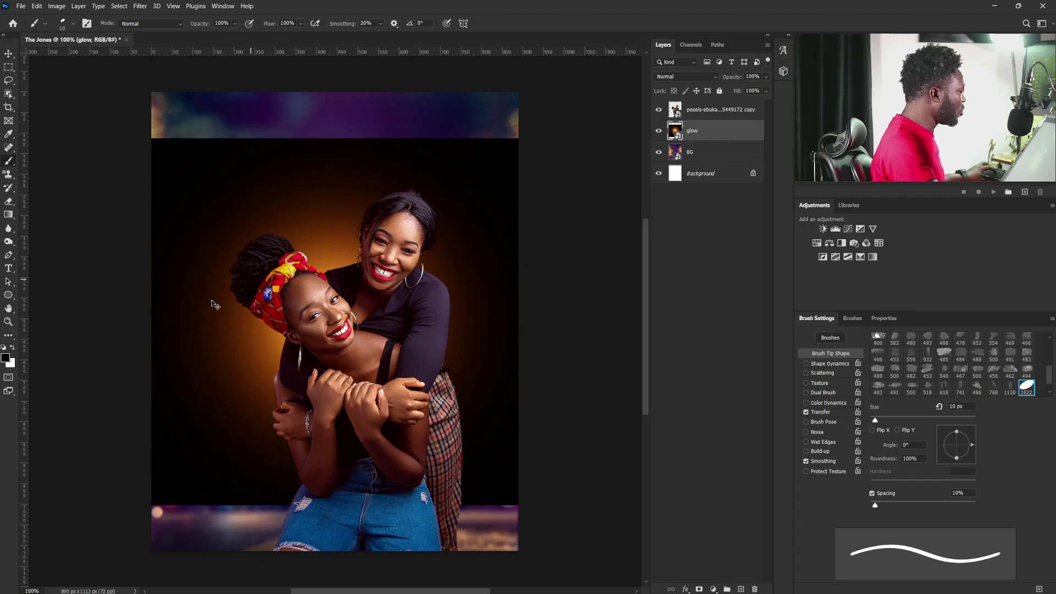
- Scale the glow to about 18.66% behind the rear woman's elbow and set its blend mode to Screen
key("ctrl+t")
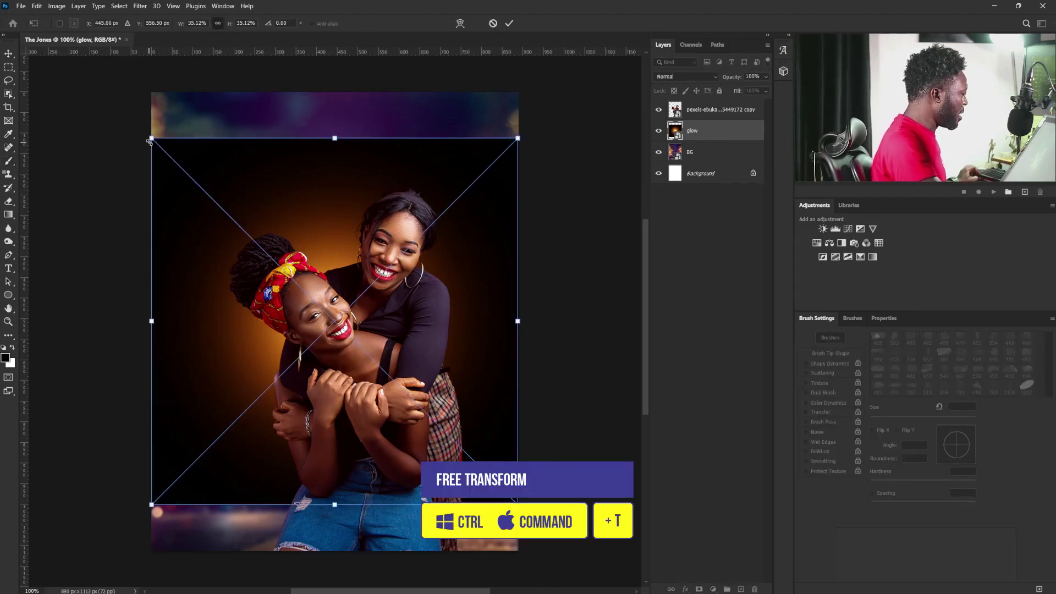
left_click_drag(149, 142, 212, 252)
left_click_drag(287, 313, 424, 357)
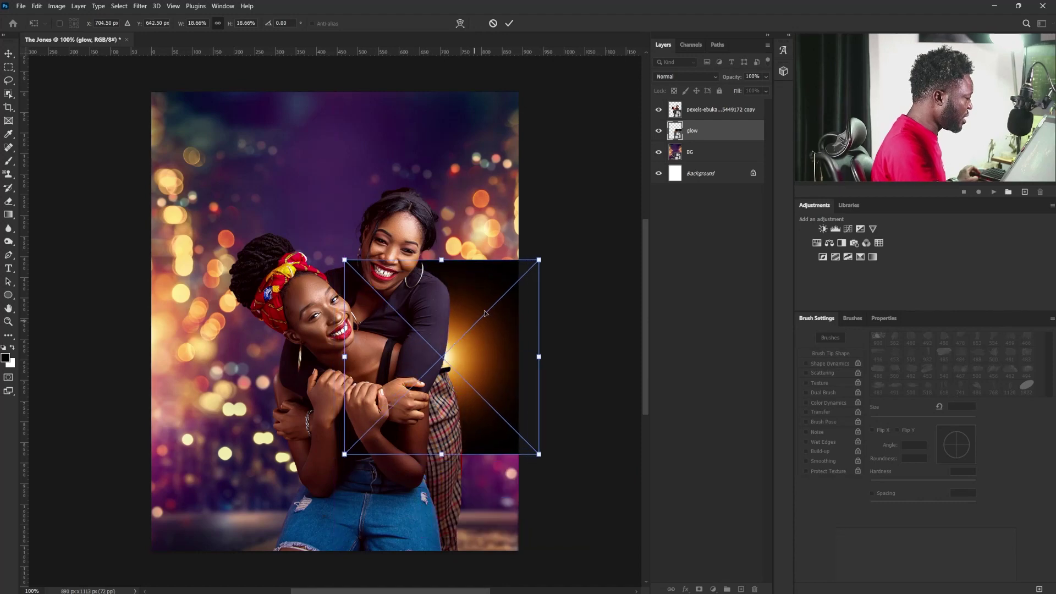
key("Return")
key("b")
left_click(687, 78)
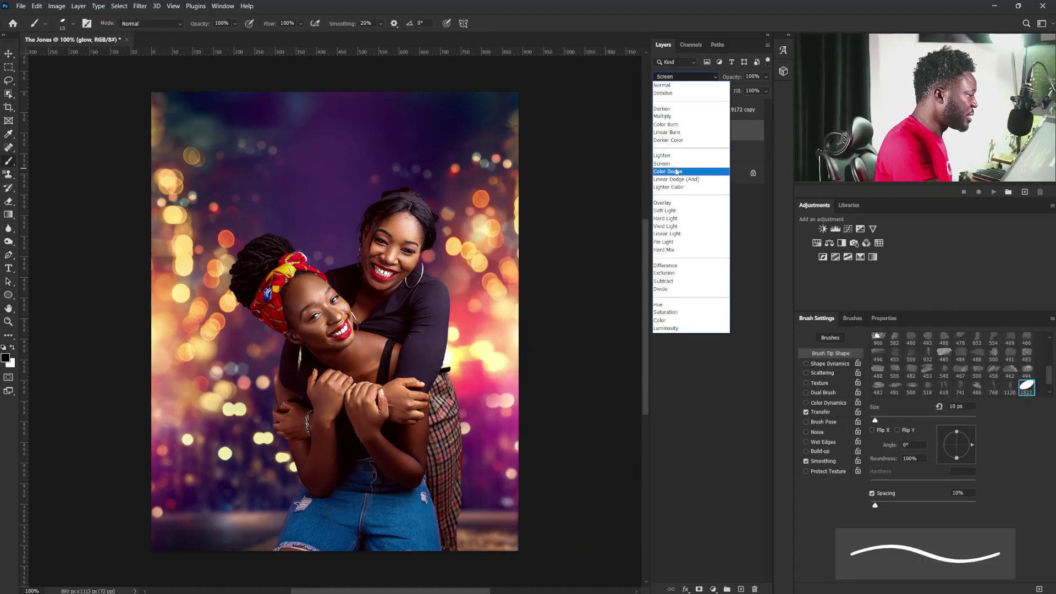
left_click(676, 164)
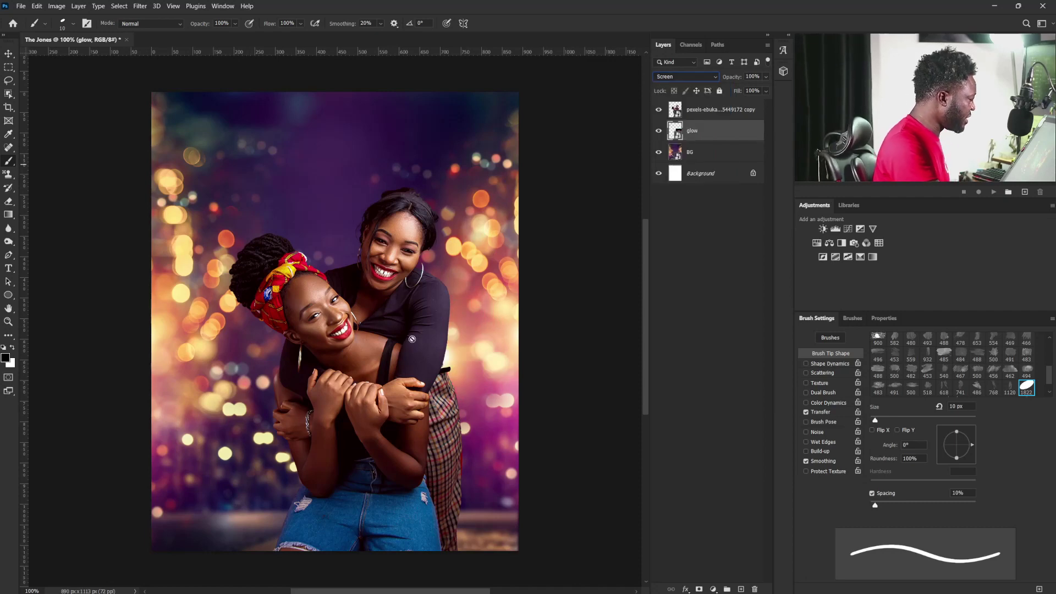
- Nudge the glow behind the rear woman's elbow and shift the women layer slightly left on the canvas
key("v")
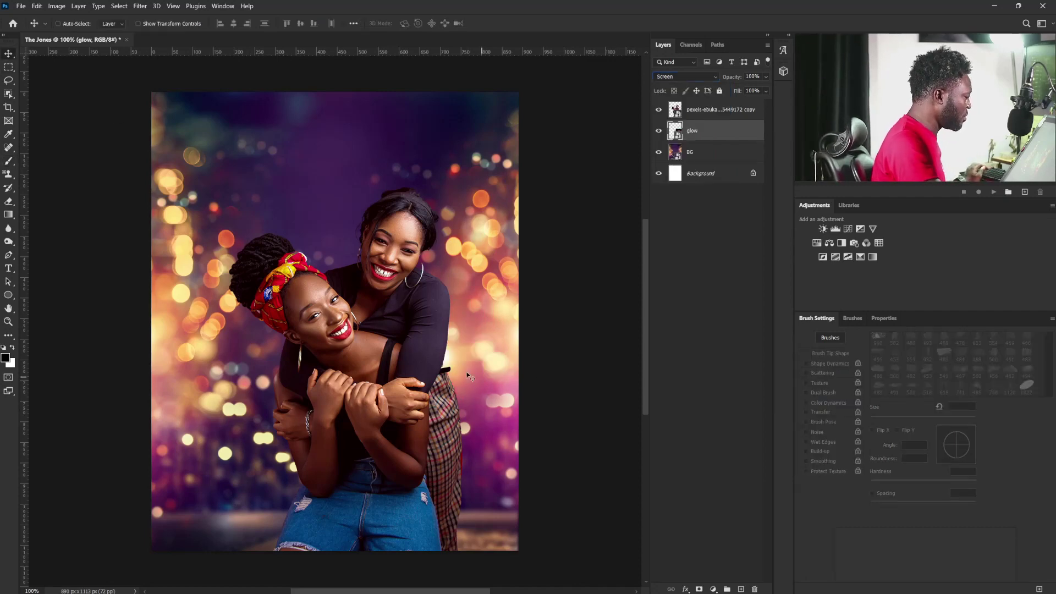
left_click_drag(467, 373, 468, 371)
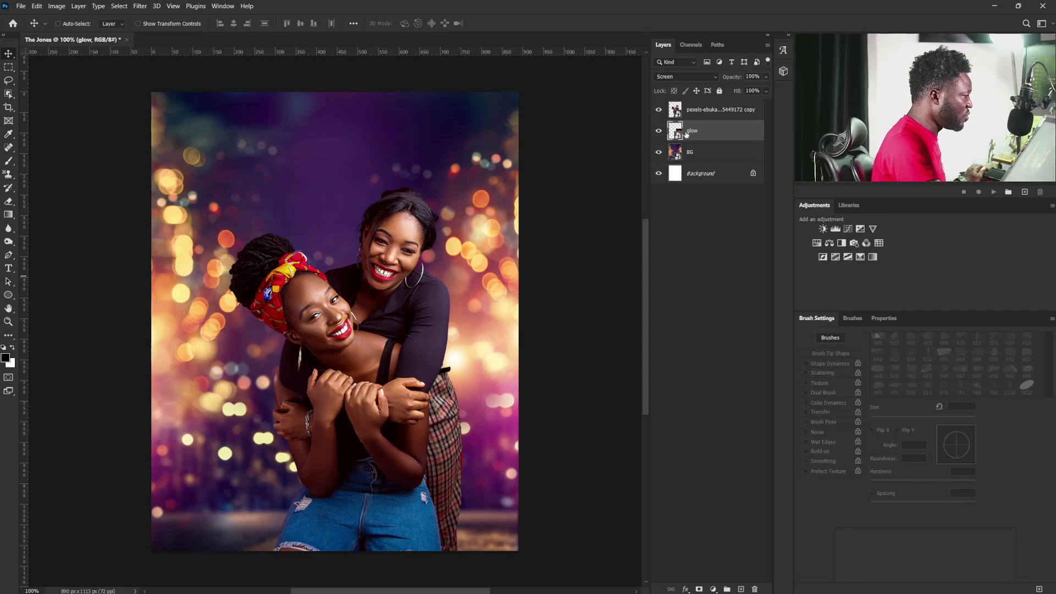
left_click(691, 111)
mouse_move(426, 398)
left_mouse_down()
mouse_move(415, 399)
mouse_move(426, 395)
left_mouse_up()
- Duplicate the glow layer and move the copy behind the front woman's shoulder on the opposite side
left_click(694, 136)
left_click_drag(715, 133, 740, 588)
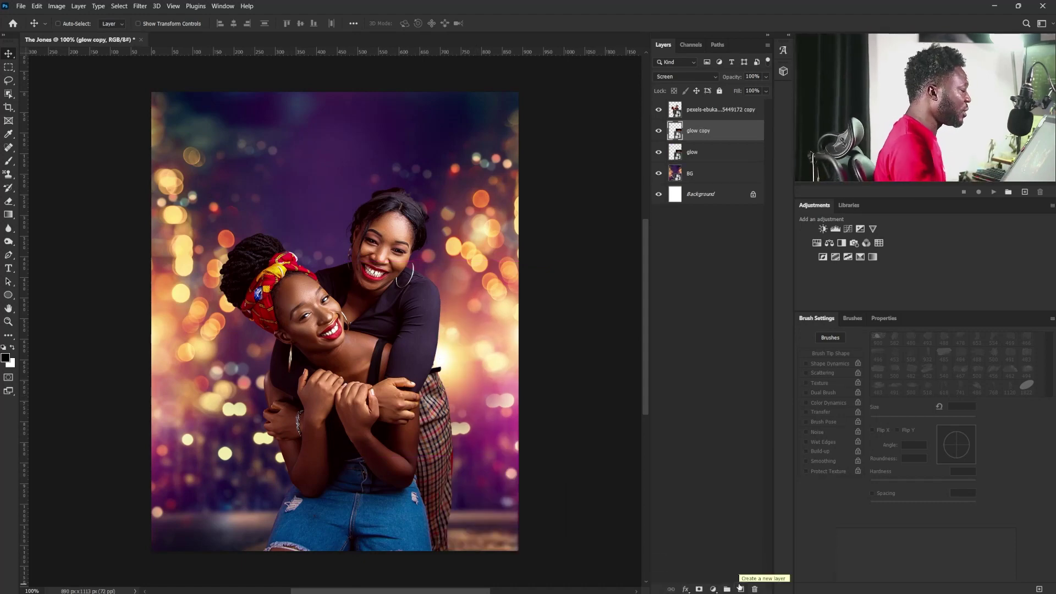
left_click_drag(454, 360, 308, 370)
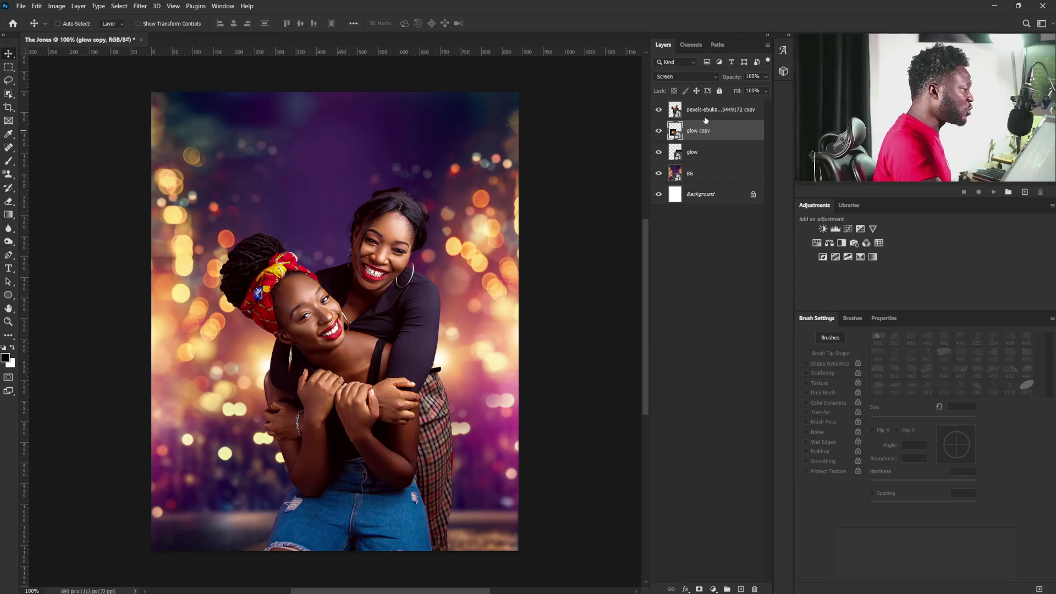
- Add a Hue/Saturation adjustment clipped to the women layer with Saturation at -23
left_click(705, 120)
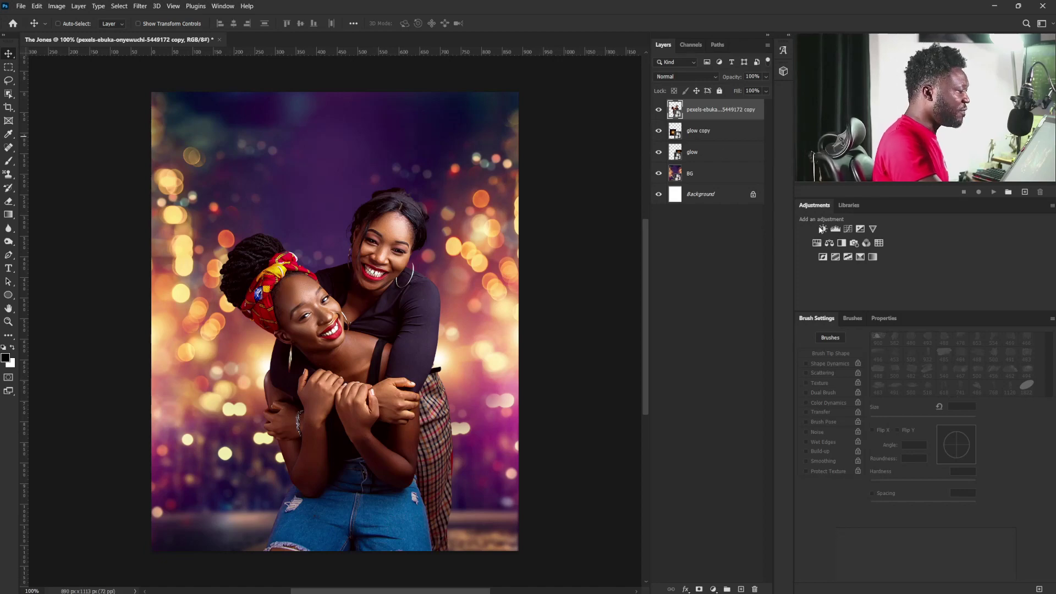
left_click(829, 242)
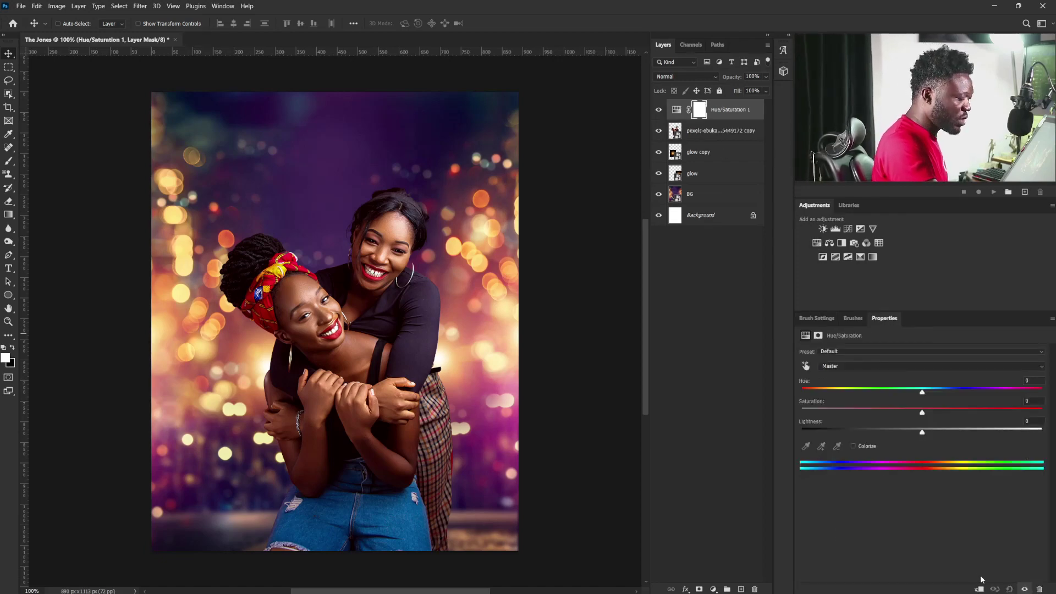
left_click(976, 589)
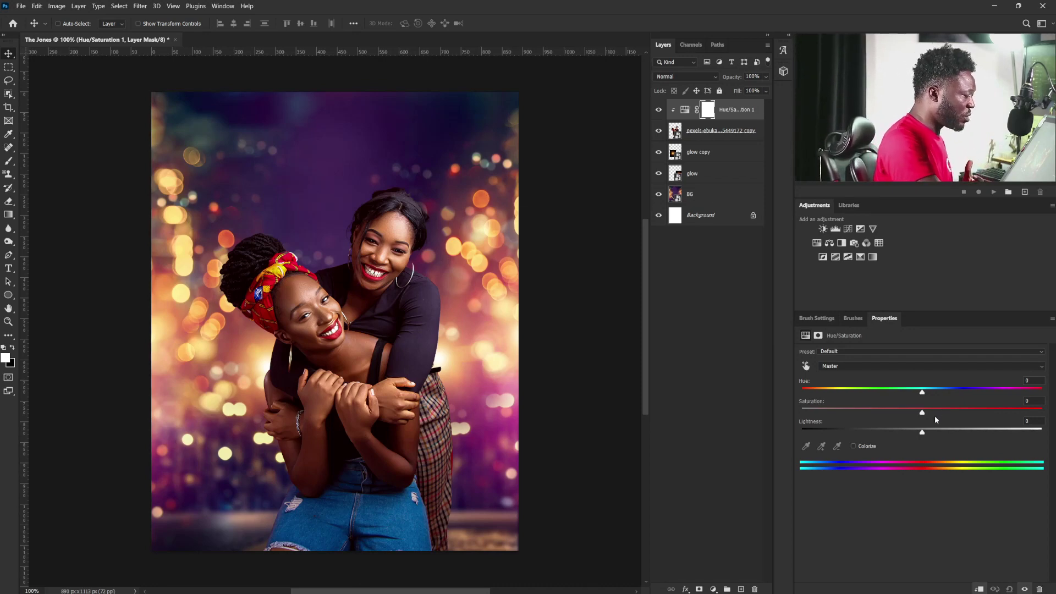
left_click_drag(922, 413, 894, 416)
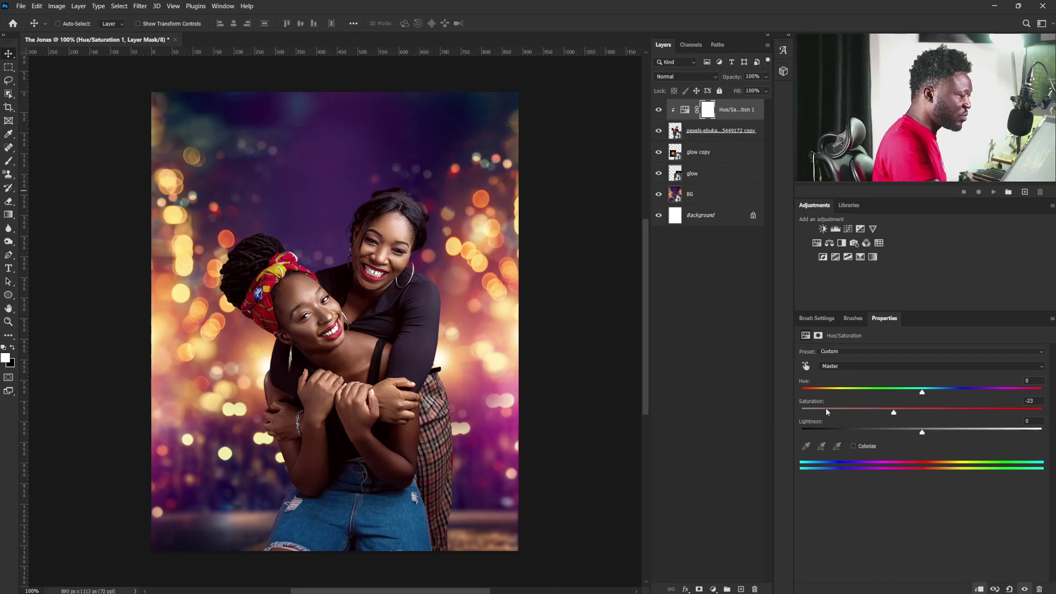
- Add a Color Balance adjustment clipped to the women with Shadows at Cyan–Red +5 and Magenta–Green -29, and invert its mask
left_click(829, 243)
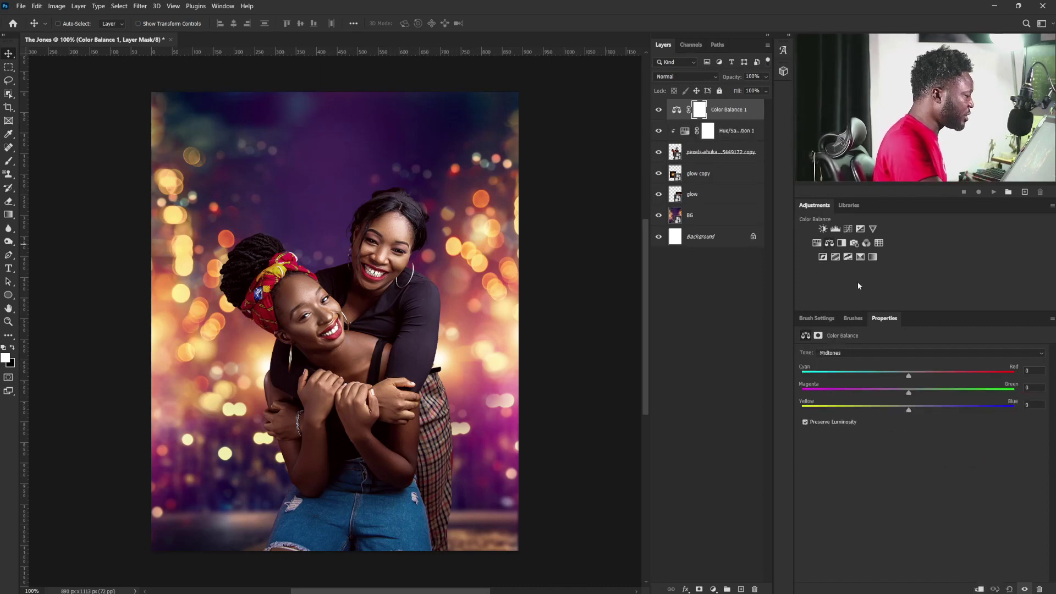
left_click(979, 589)
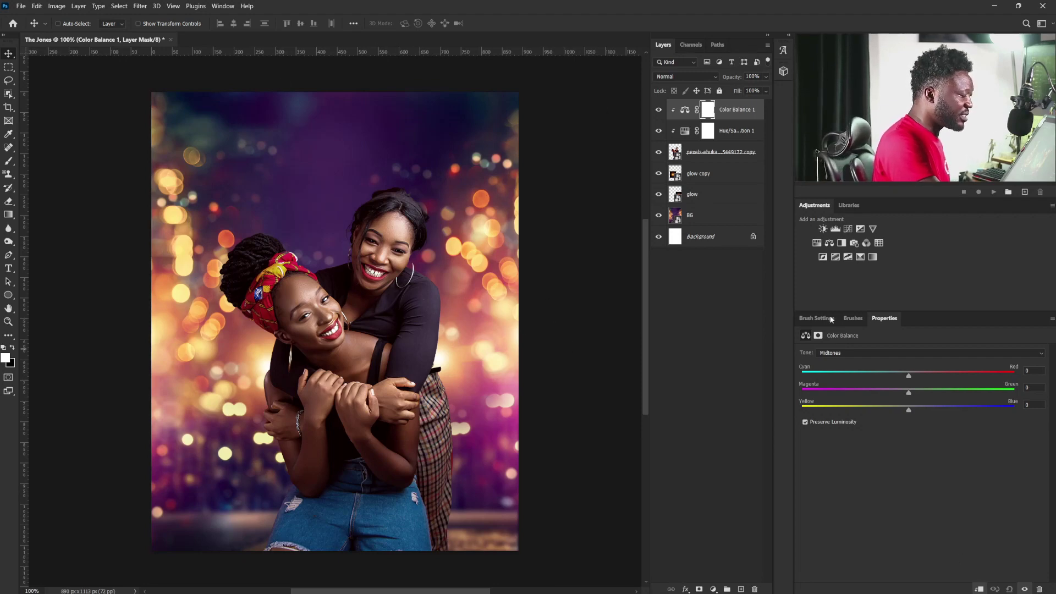
left_click(850, 352)
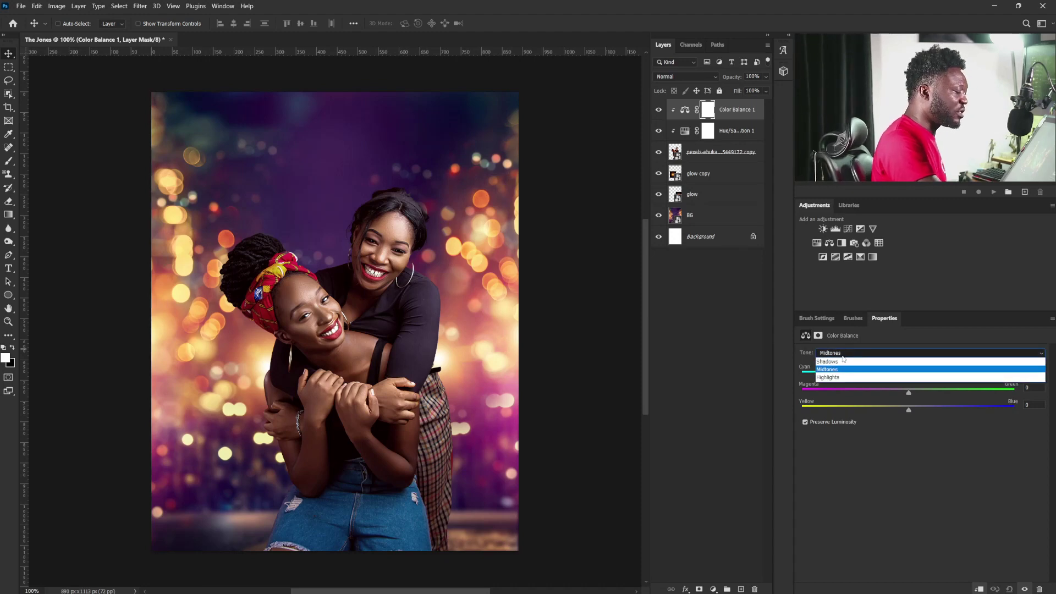
left_click(841, 361)
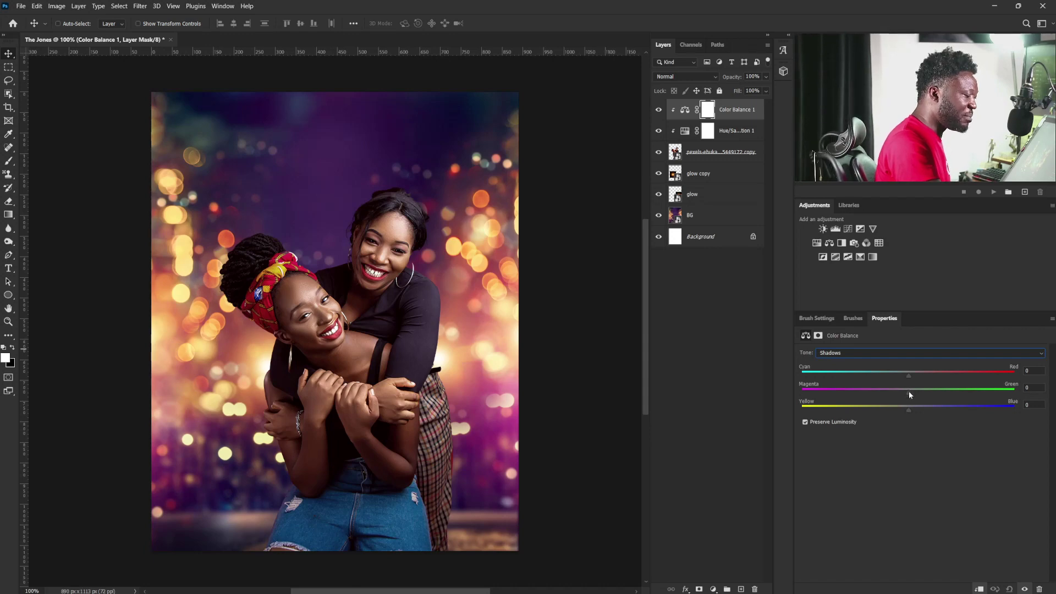
left_click_drag(909, 395, 878, 400)
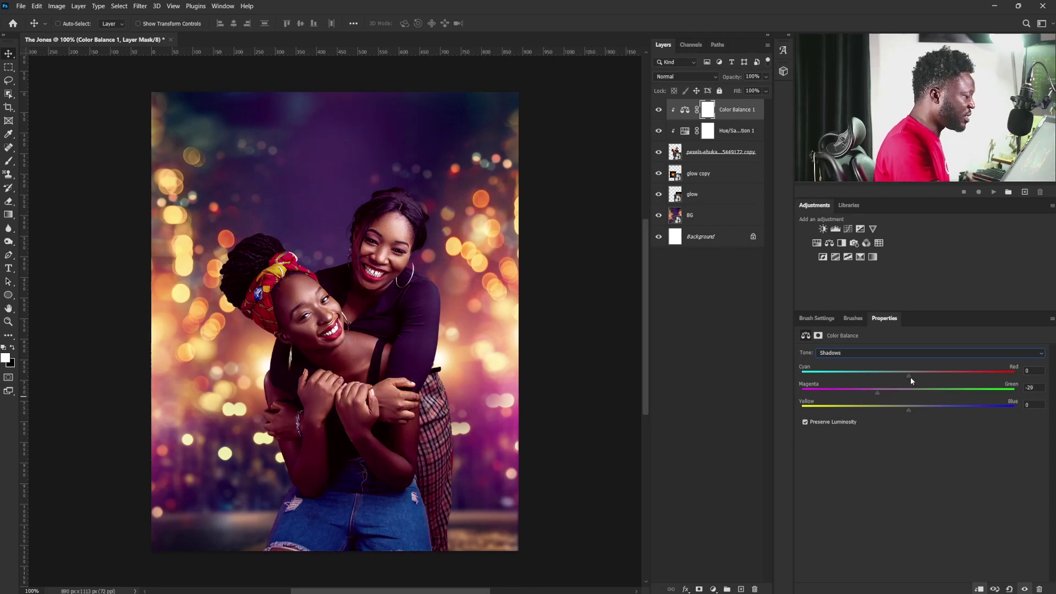
left_click_drag(910, 379, 914, 380)
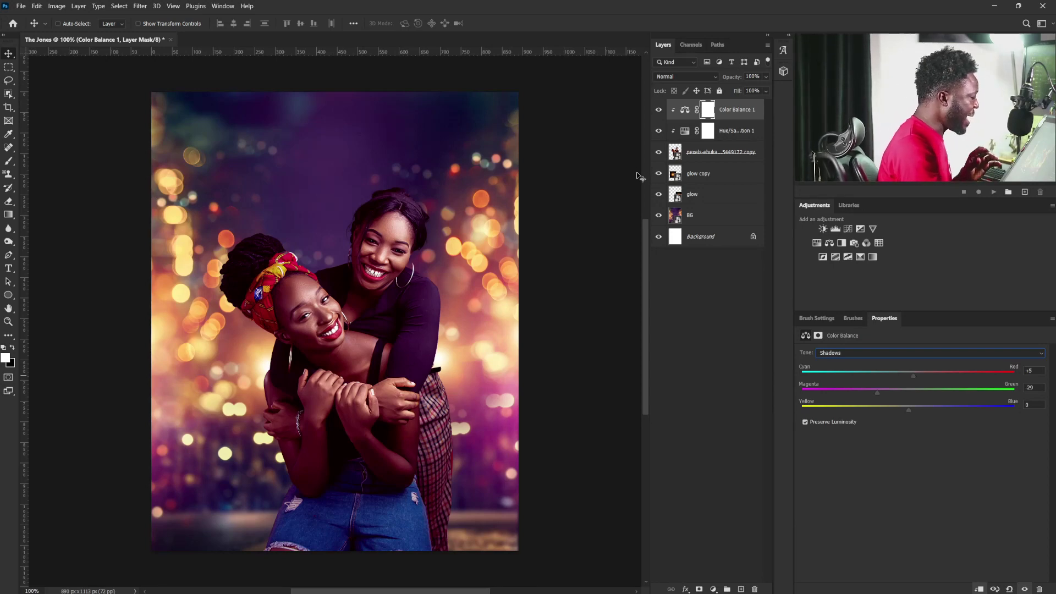
left_click(706, 114)
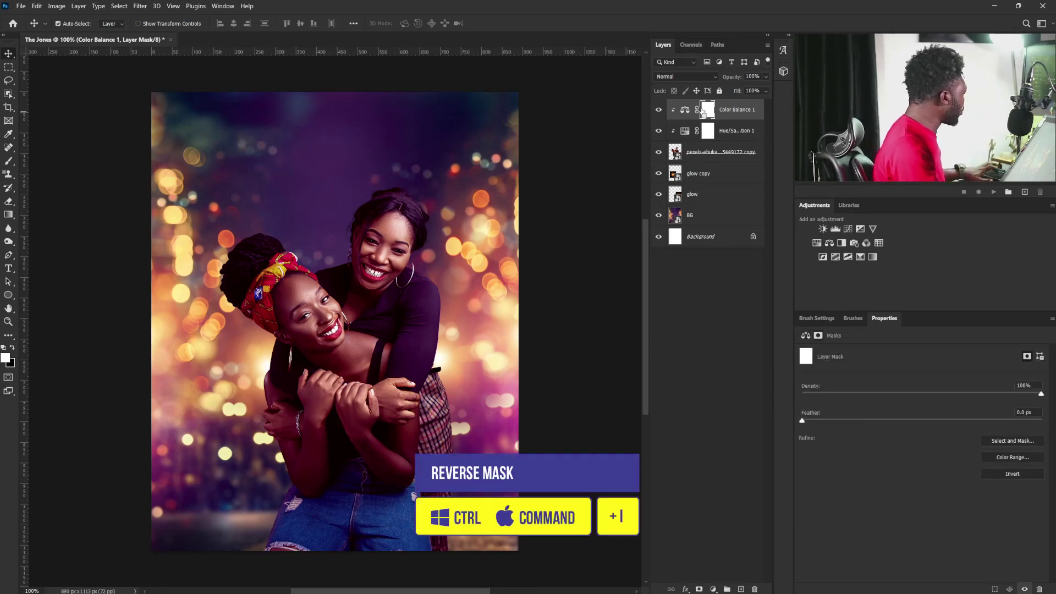
key("ctrl+i")
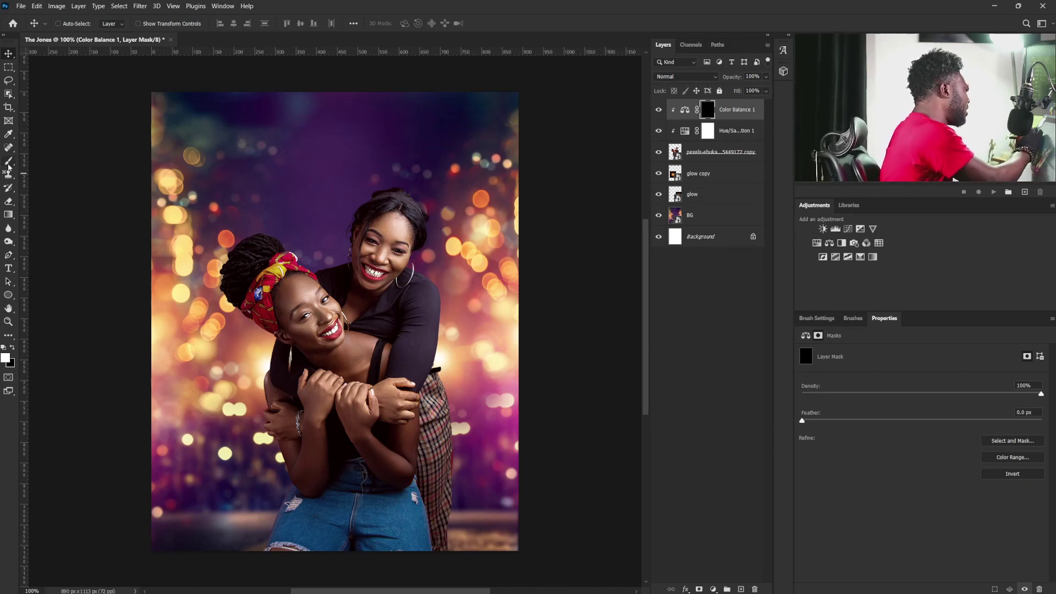
- Choose the Brush tool with the soft round tip at 0% hardness and set its size to 50 px
left_click(9, 164)
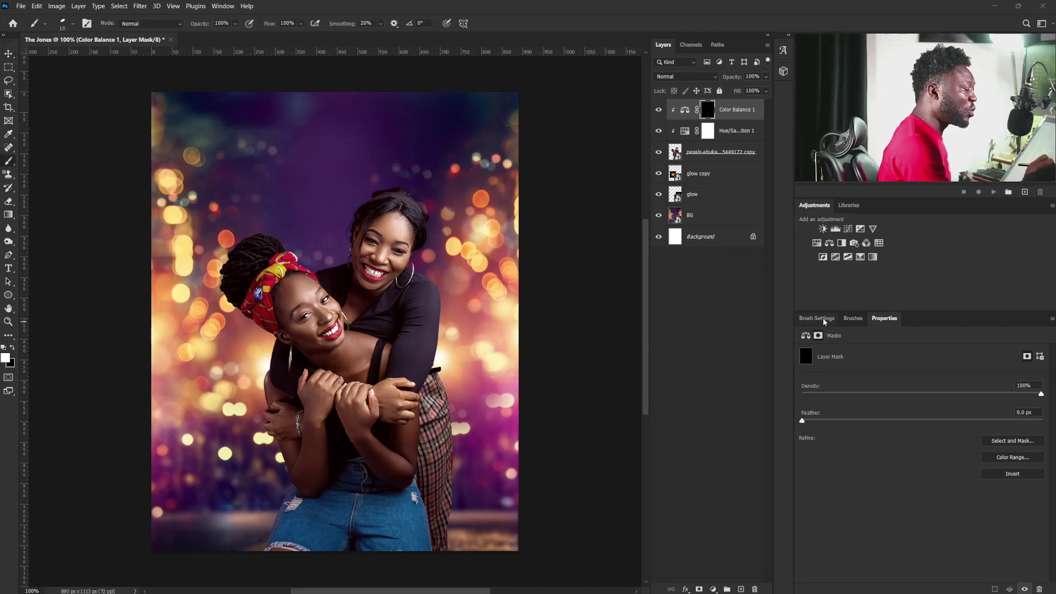
left_click(822, 319)
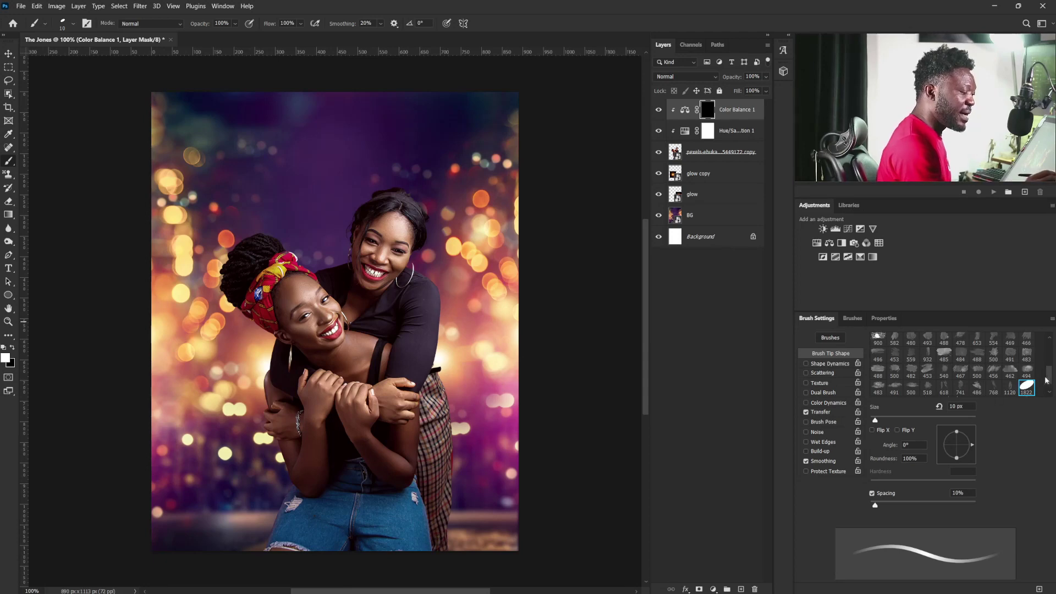
left_click_drag(1049, 377, 1049, 345)
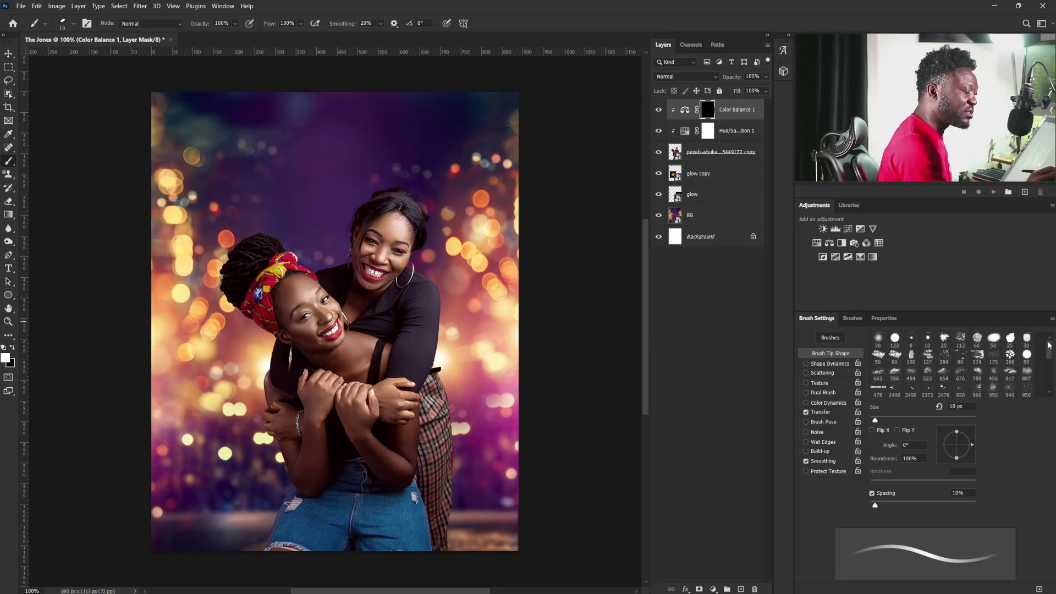
left_click(879, 338)
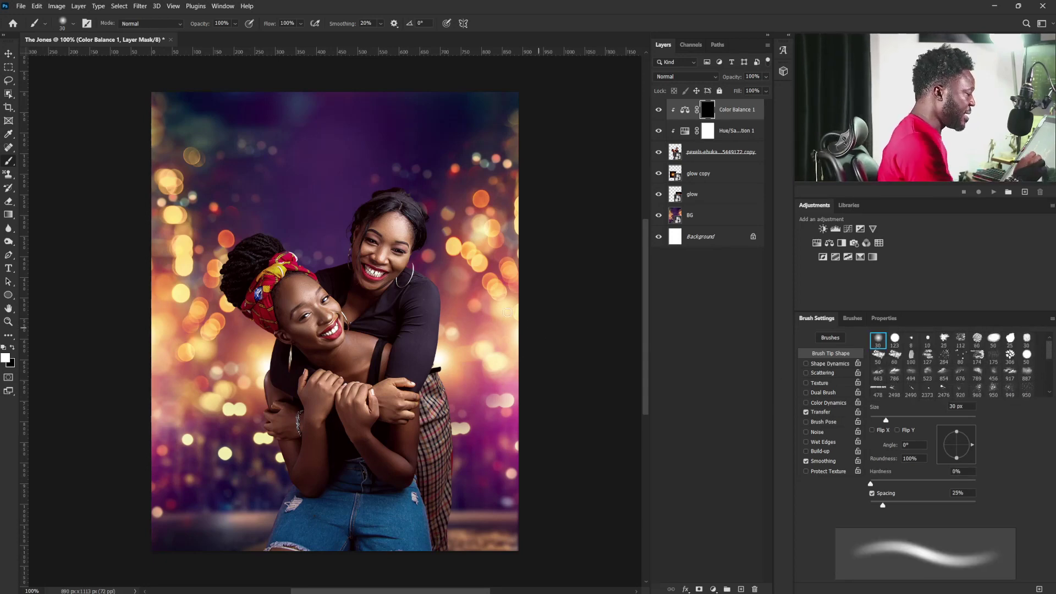
key("bracketright")
key("bracketright")
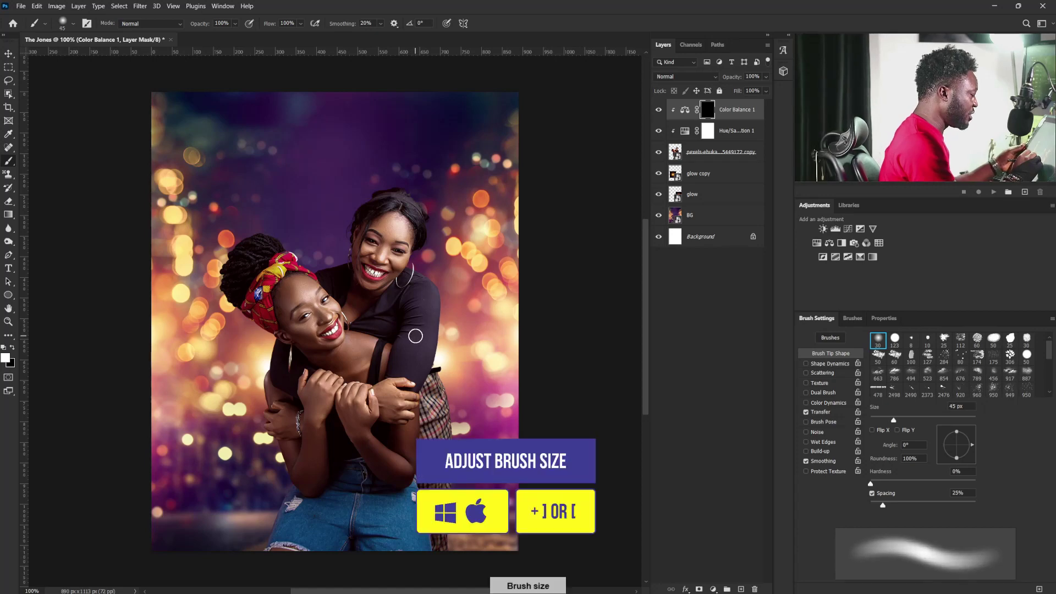
key("bracketright")
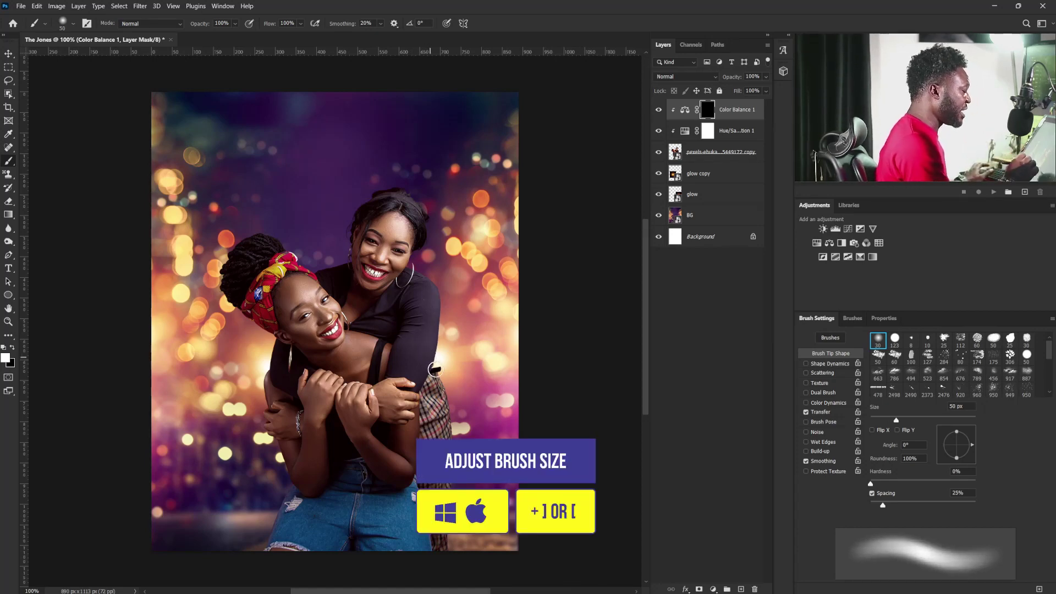
- Paint white on the Color Balance mask over the rear woman's near shoulder and upper sleeve, reducing the brush to 35 px for the inner areas
mouse_move(411, 322)
left_mouse_down()
mouse_move(430, 357)
mouse_move(460, 356)
left_mouse_up()
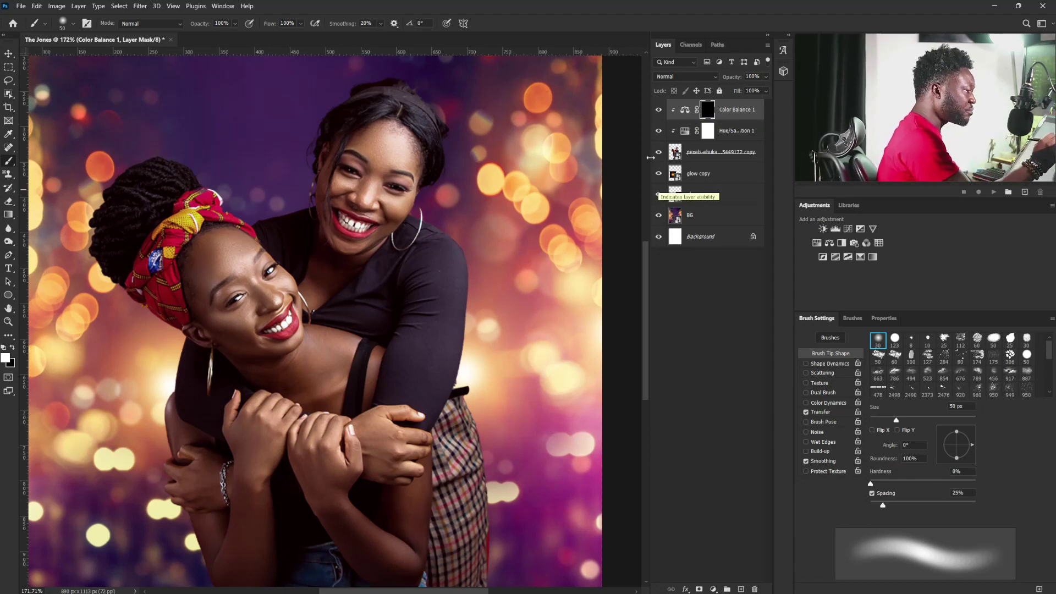
mouse_move(456, 263)
left_mouse_down()
mouse_move(445, 342)
mouse_move(443, 234)
mouse_move(441, 342)
mouse_move(440, 245)
mouse_move(424, 267)
mouse_move(411, 347)
mouse_move(433, 304)
mouse_move(439, 244)
mouse_move(453, 281)
left_mouse_up()
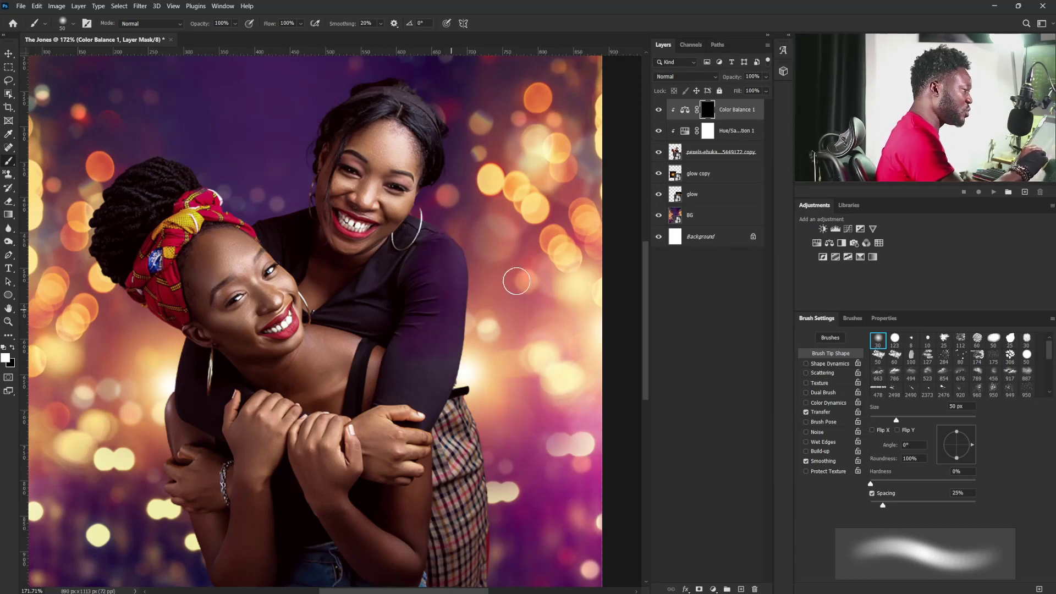
left_click_drag(431, 228, 410, 284)
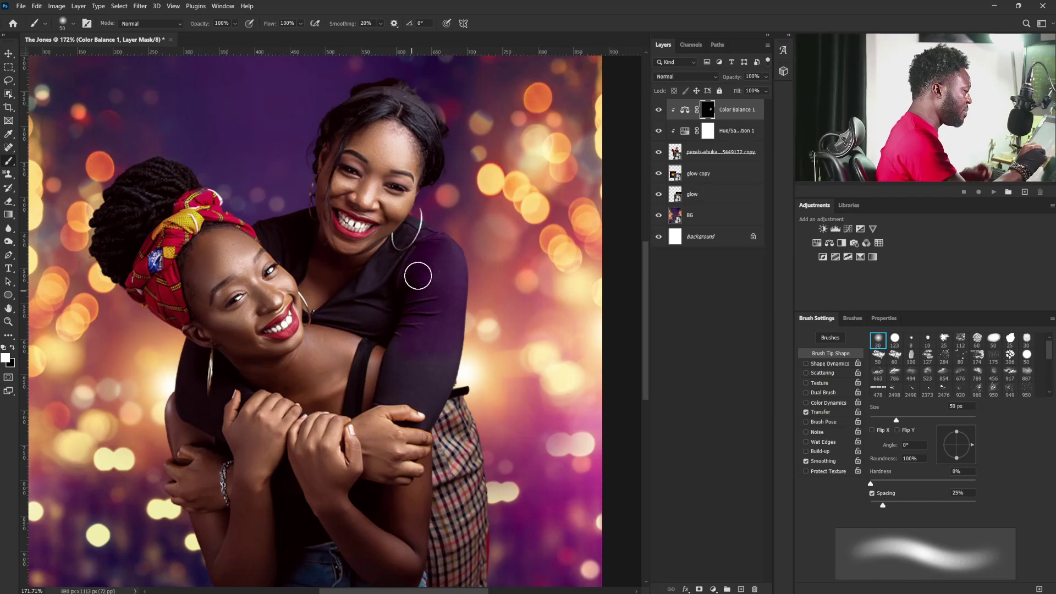
key("bracketleft")
key("bracketleft")
key("bracketleft")
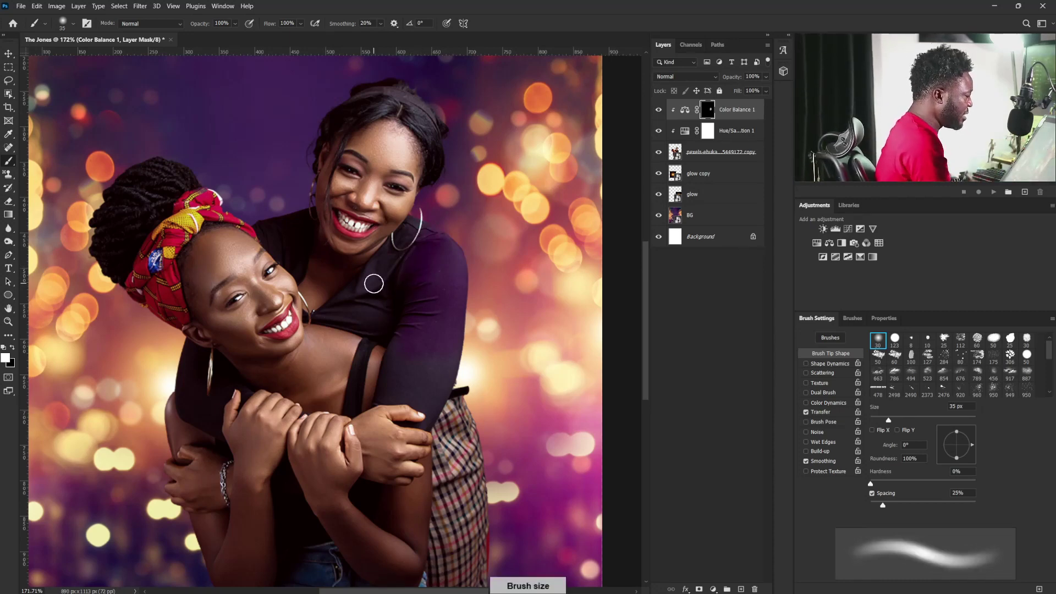
mouse_move(416, 236)
left_mouse_down()
mouse_move(355, 304)
mouse_move(446, 363)
left_mouse_up()
- Paint the Color Balance mask over the rear woman's chest and neckline, varying the brush size for the narrow areas near the earring
key("bracketleft")
key("bracketleft")
key("bracketleft")
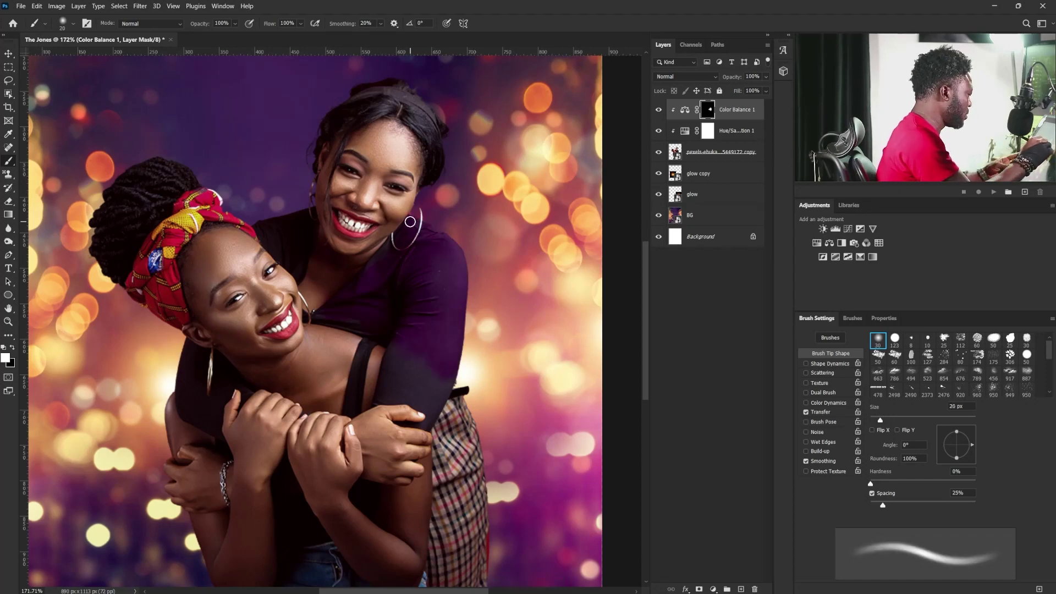
key("bracketleft")
key("bracketleft")
key("bracketleft")
key("bracketright")
key("bracketright")
key("bracketright")
key("bracketright")
key("bracketright")
key("bracketright")
- Extend the white paint on the Color Balance mask down the rear woman's lower sleeve to the wrist with smaller brush sizes
scroll(406, 359, "up", 5)
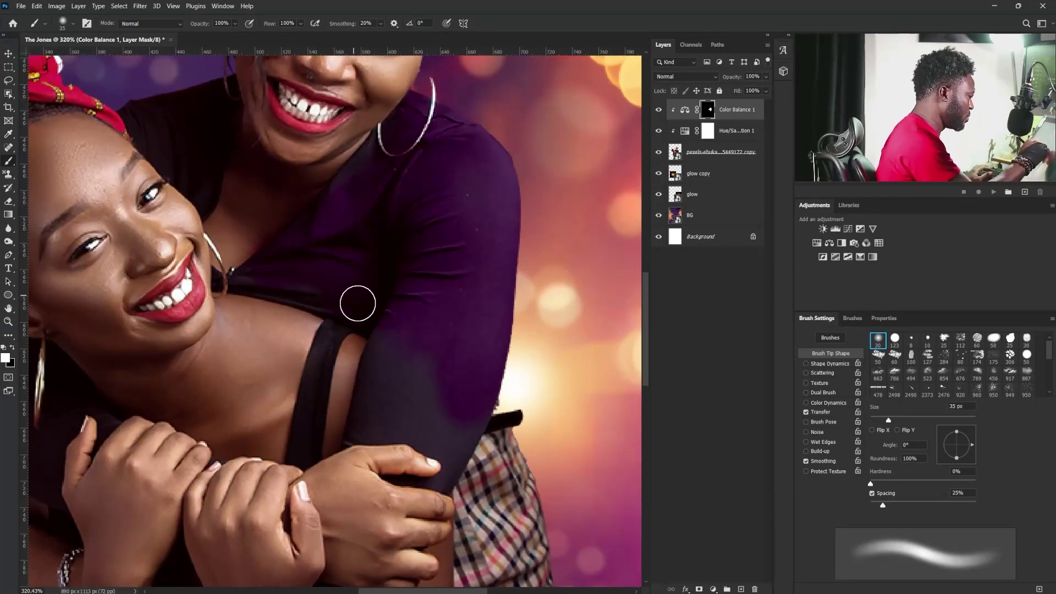
key("bracketleft")
key("bracketleft")
key("bracketleft")
mouse_move(380, 342)
left_mouse_down()
mouse_move(372, 393)
mouse_move(413, 386)
mouse_move(440, 455)
mouse_move(434, 481)
left_mouse_up()
key("bracketleft")
key("bracketleft")
key("bracketleft")
key("bracketright")
key("bracketright")
key("bracketright")
key("bracketleft")
key("bracketleft")
key("bracketleft")
- Paint the Color Balance mask over the rear woman's other shoulder, between the two faces, with a 25 px soft brush
left_click_drag(246, 167, 422, 295)
key("bracketright")
key("bracketright")
key("bracketright")
key("bracketright")
key("bracketright")
key("bracketright")
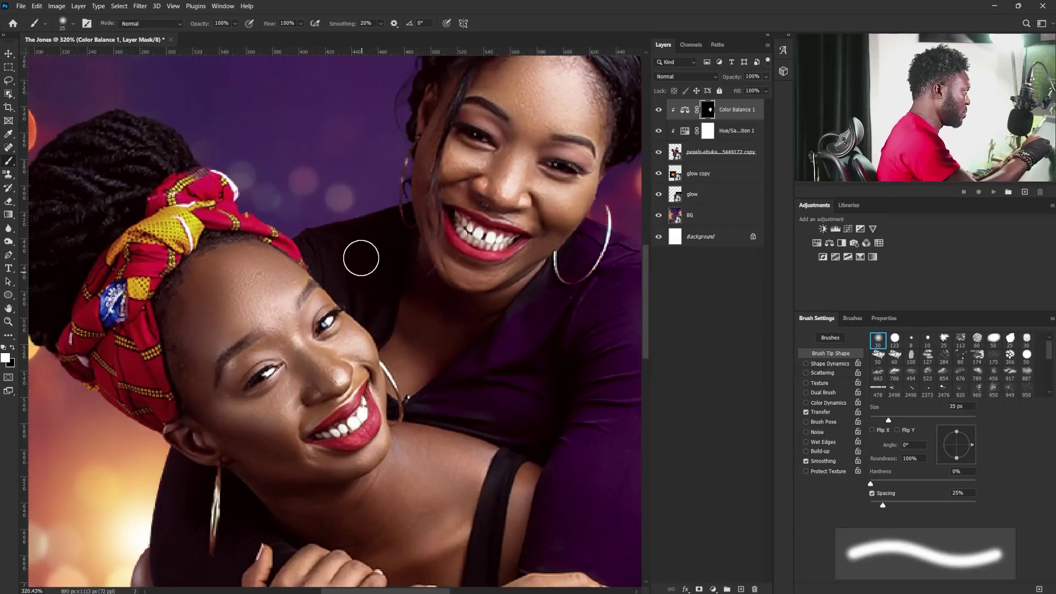
key("bracketleft")
key("bracketleft")
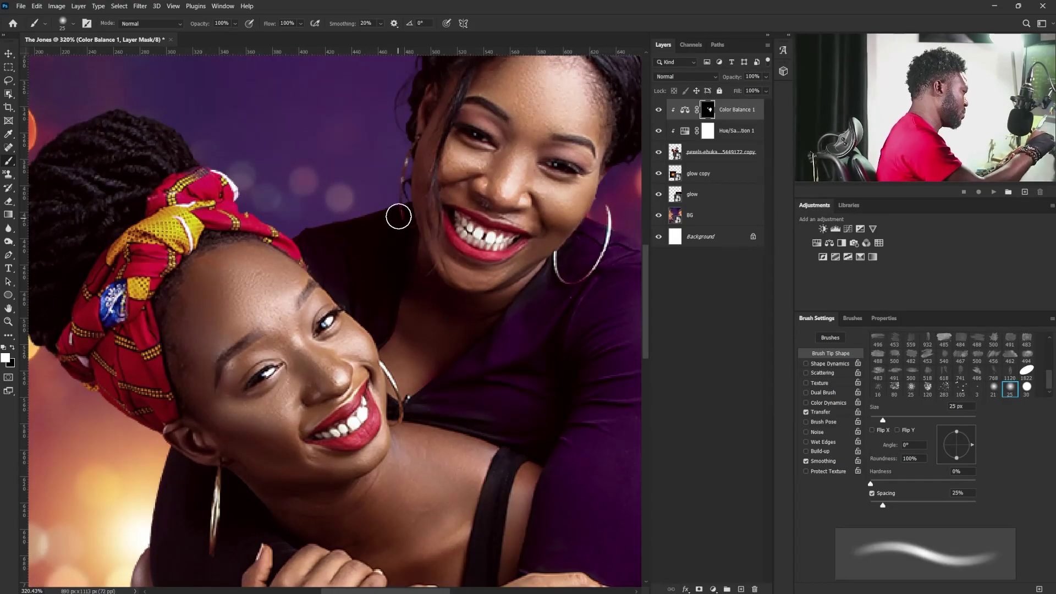
scroll(393, 299, "down", 11)
scroll(387, 305, "up", 3)
left_click_drag(512, 338, 464, 367)
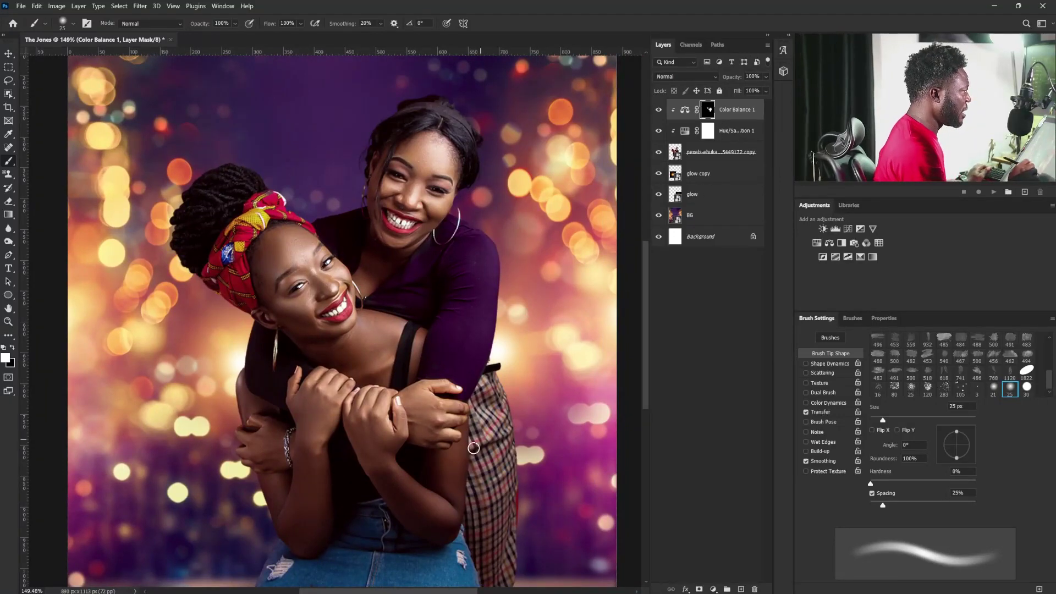
- Add a second Hue/Saturation adjustment above the Color Balance layer and clip it to the women layer
left_click(734, 113)
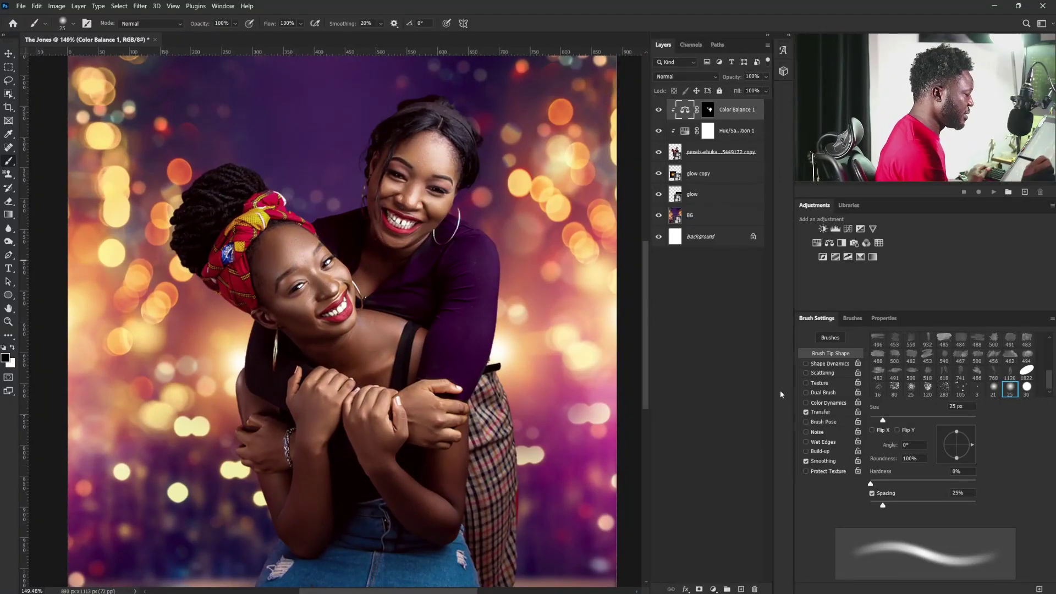
left_click(817, 243)
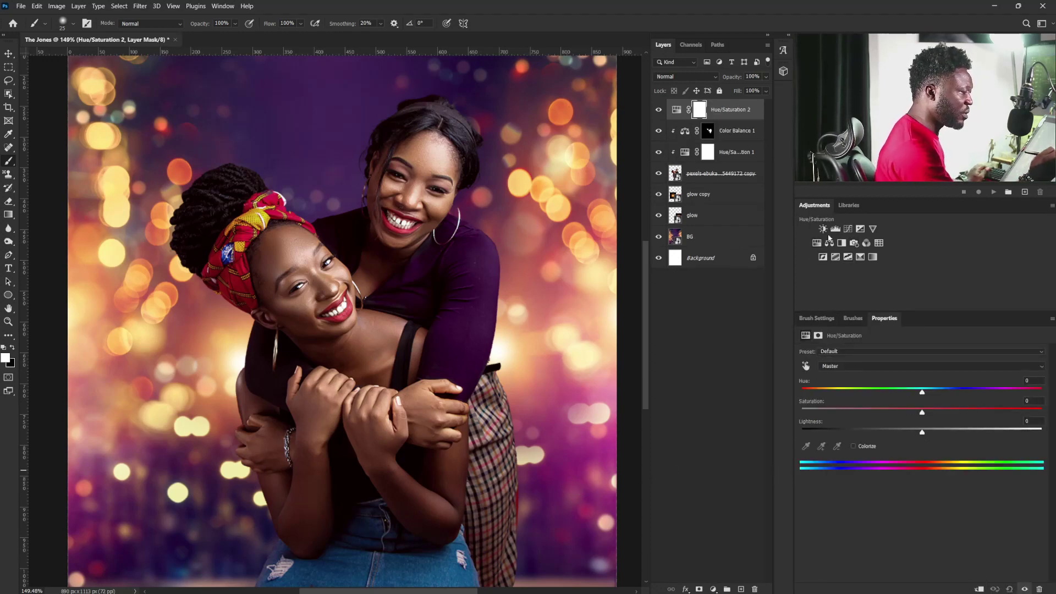
left_click(979, 589)
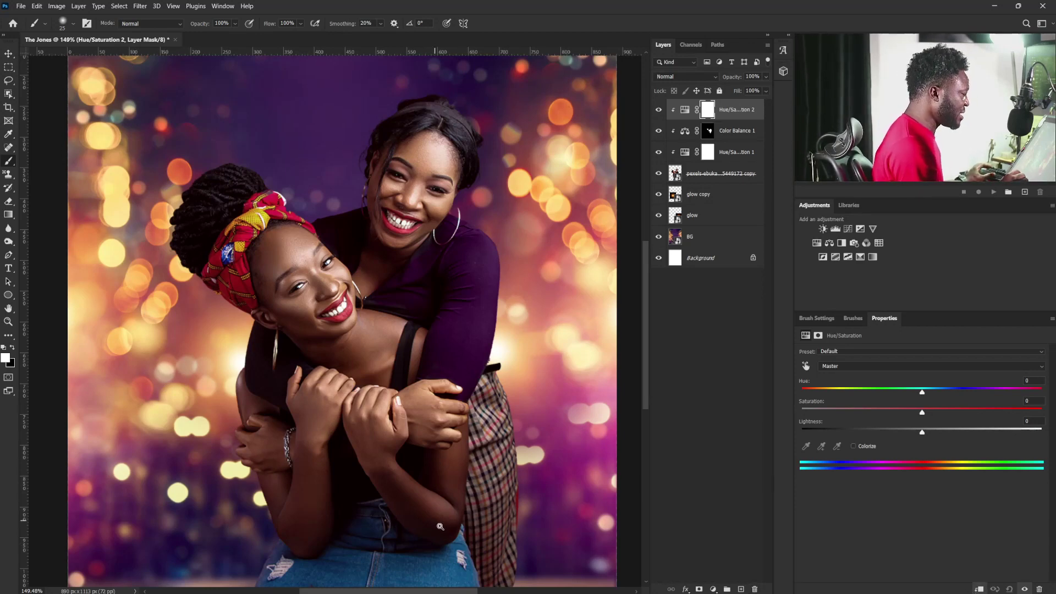
- Set the Blues saturation to -57 in the new Hue/Saturation adjustment to mute the jeans
mouse_move(439, 525)
left_mouse_down()
mouse_move(453, 480)
mouse_move(447, 526)
left_mouse_up()
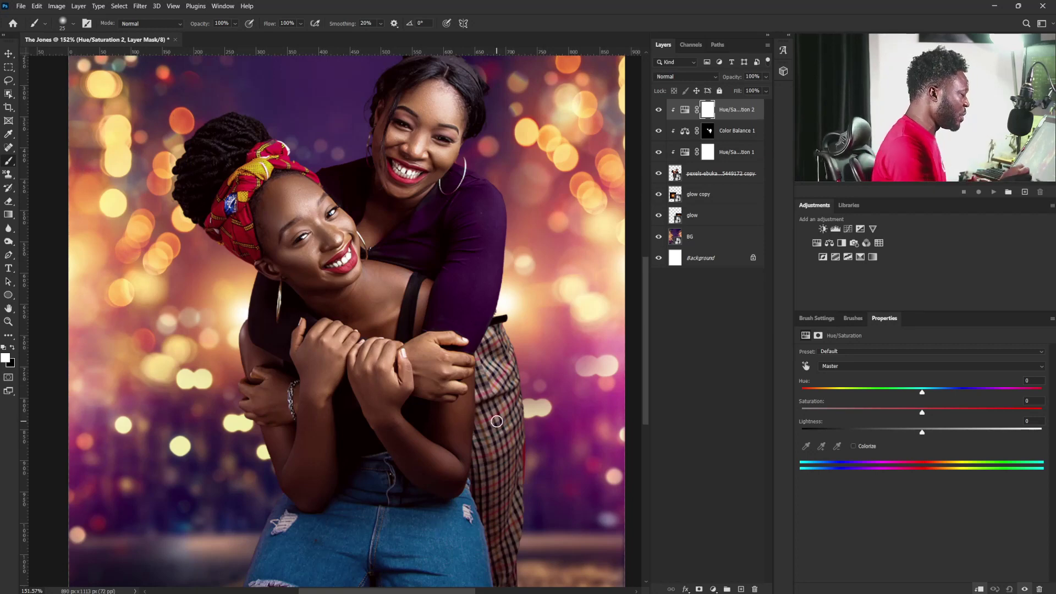
left_click(685, 110)
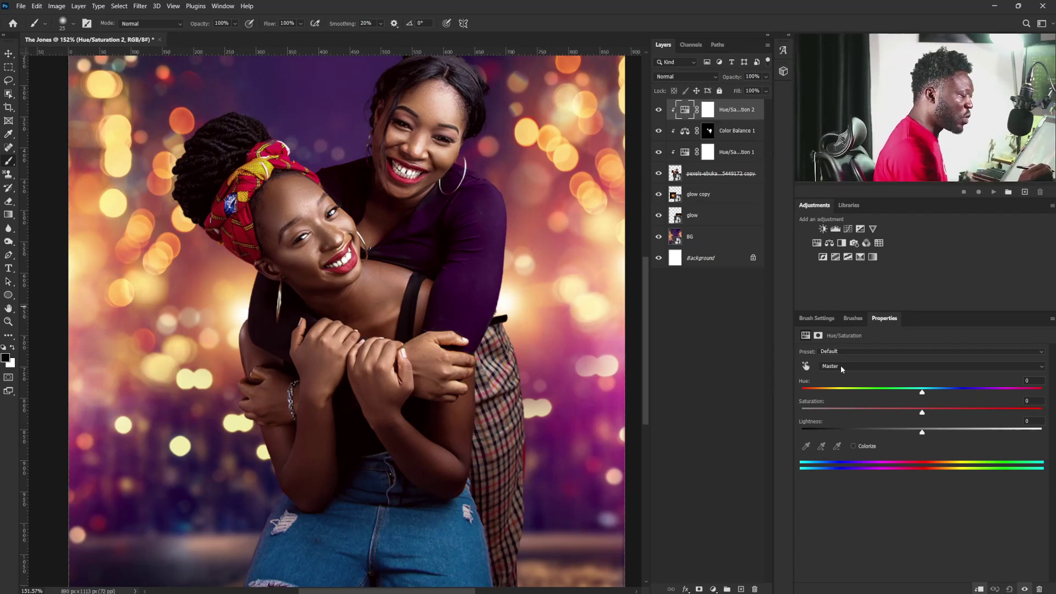
left_click(844, 367)
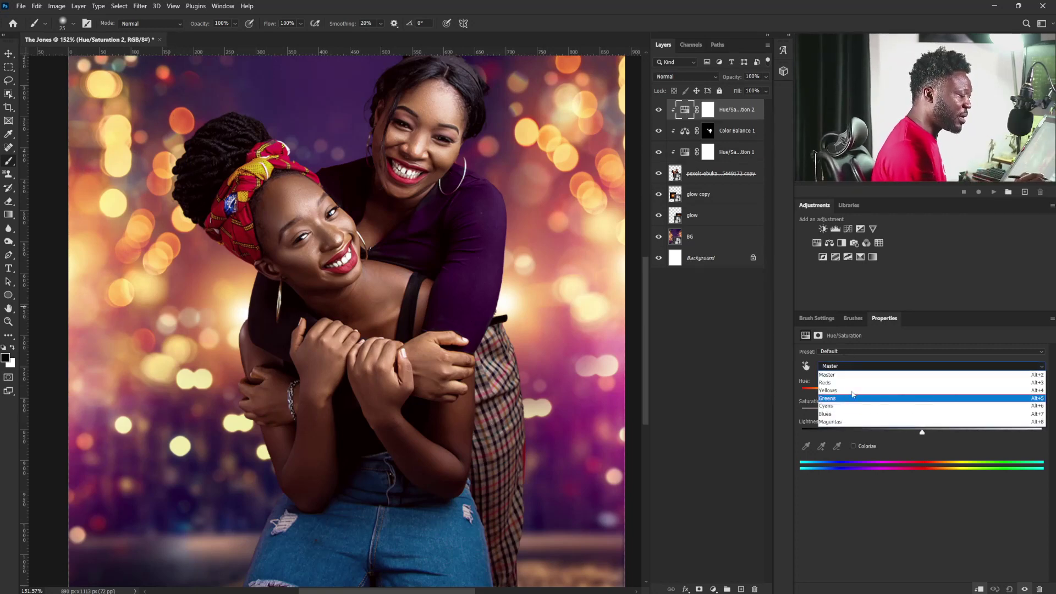
left_click(837, 403)
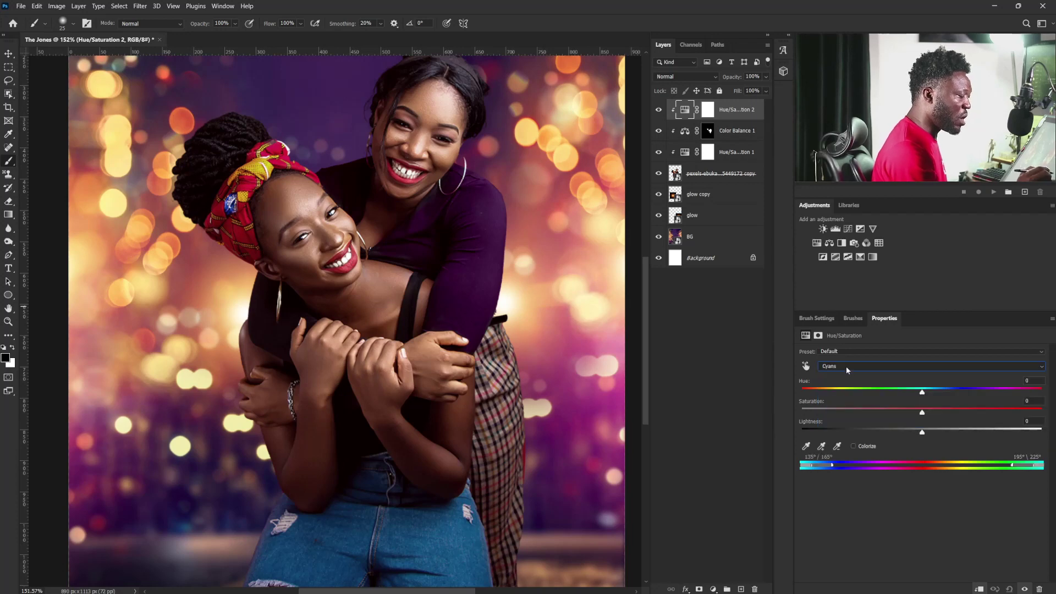
left_click(845, 366)
left_click(840, 415)
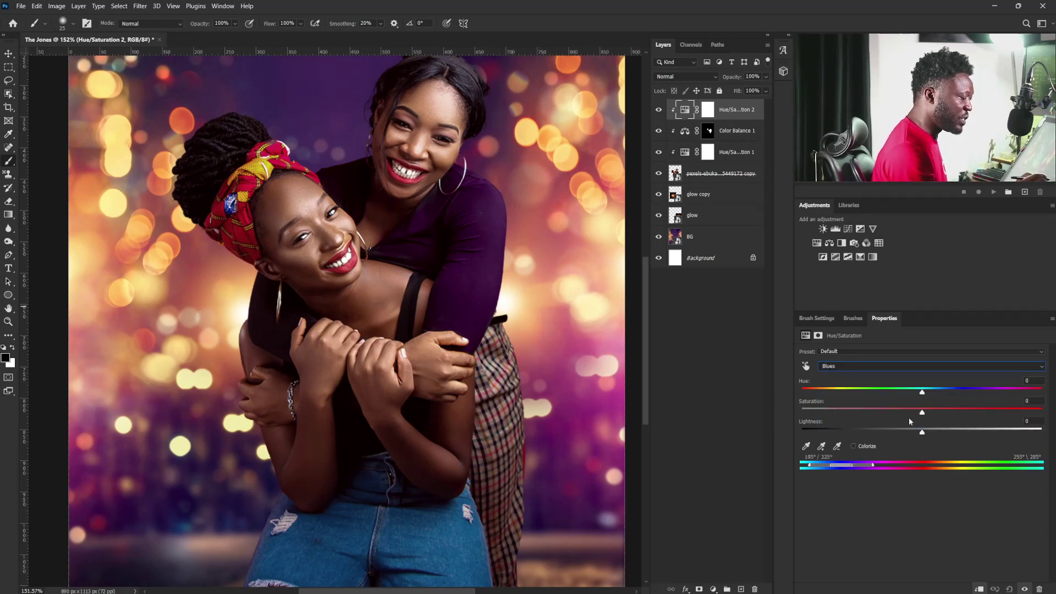
left_click_drag(922, 413, 859, 416)
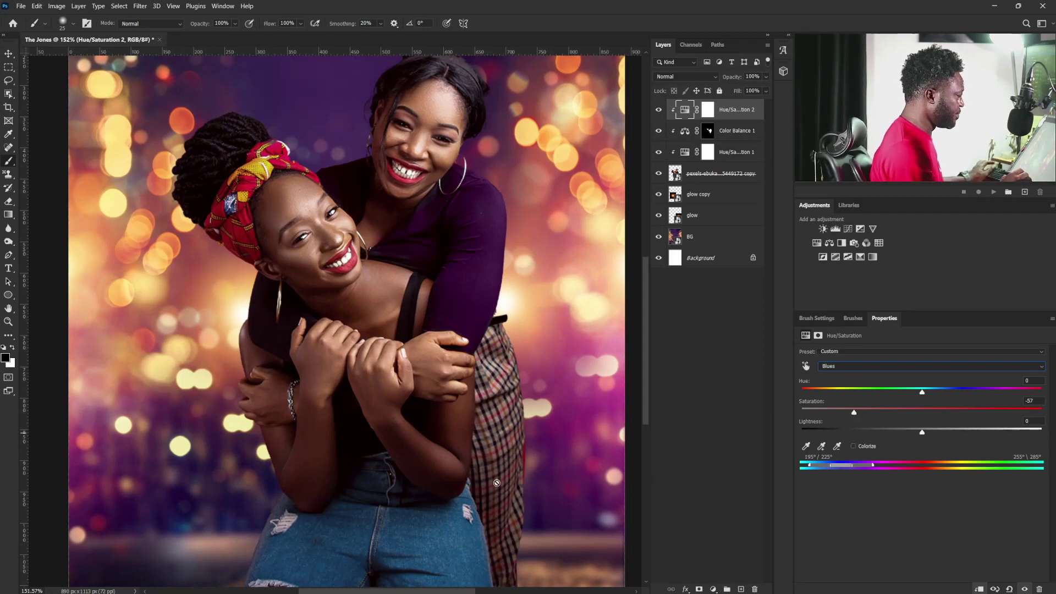
left_click_drag(497, 483, 434, 454)
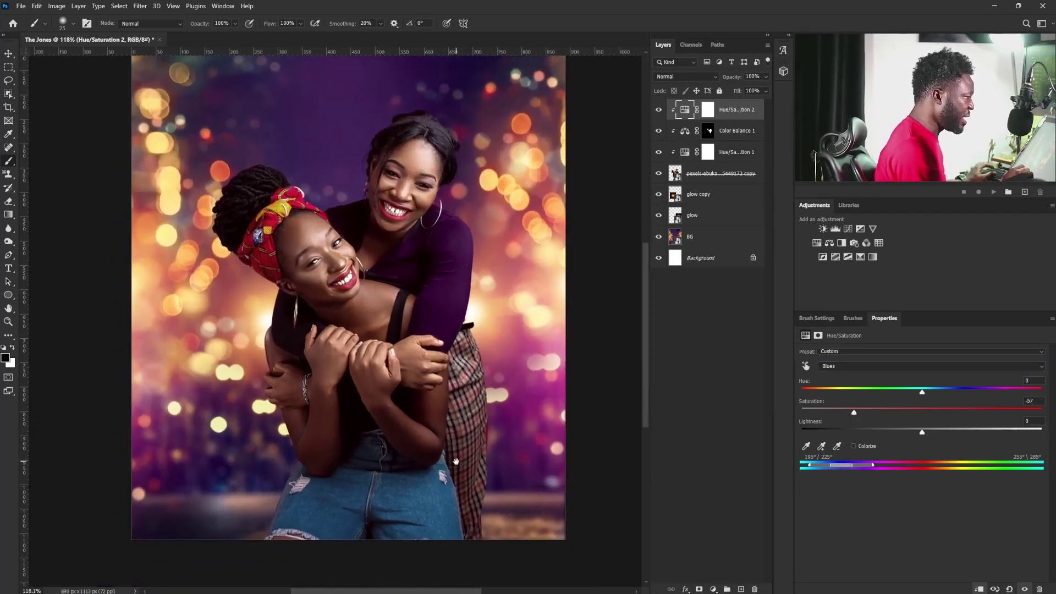
- Add a Curves adjustment clipped to the women, pull the midpoint down to Input 100, Output 63, and invert its mask
left_click(718, 112)
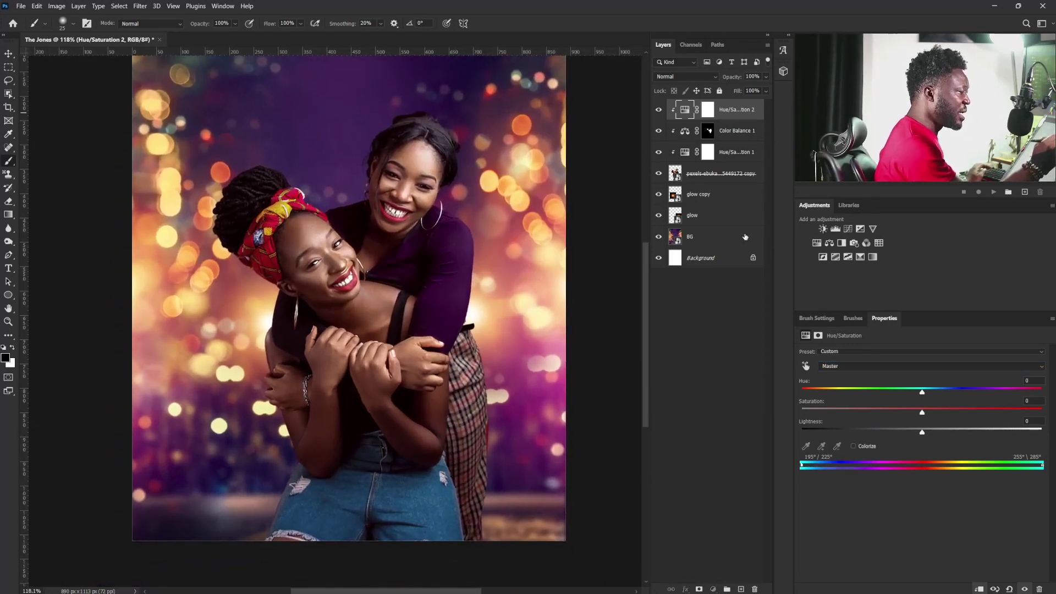
left_click(848, 230)
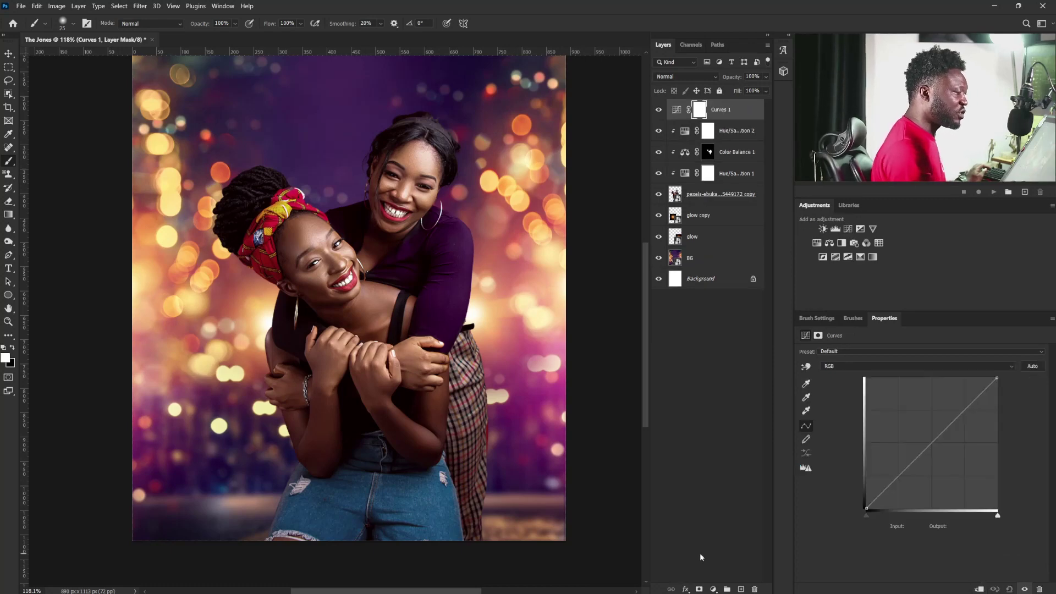
left_click(979, 590)
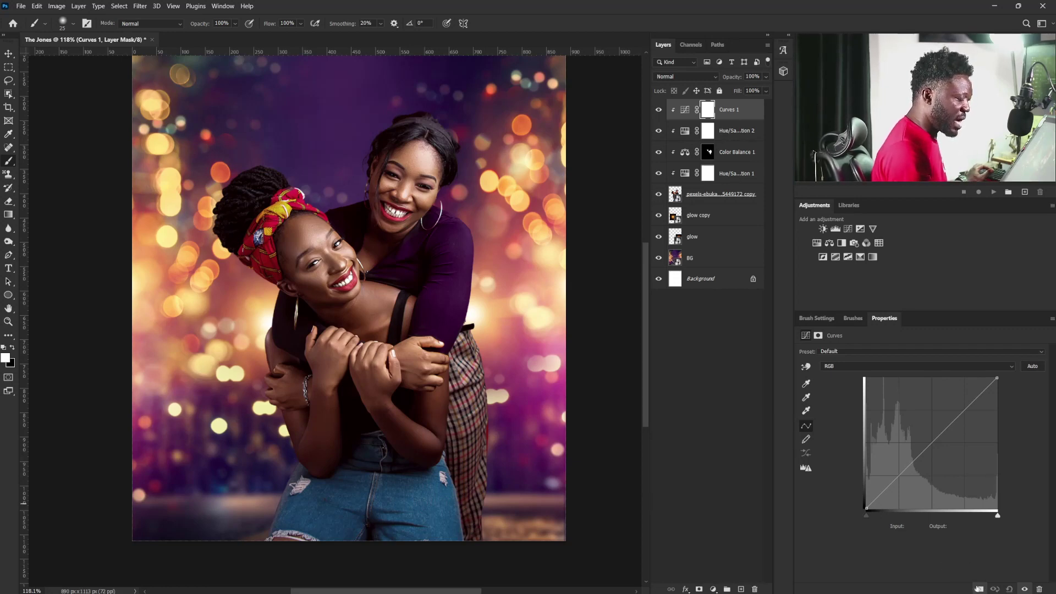
left_click_drag(918, 455, 918, 476)
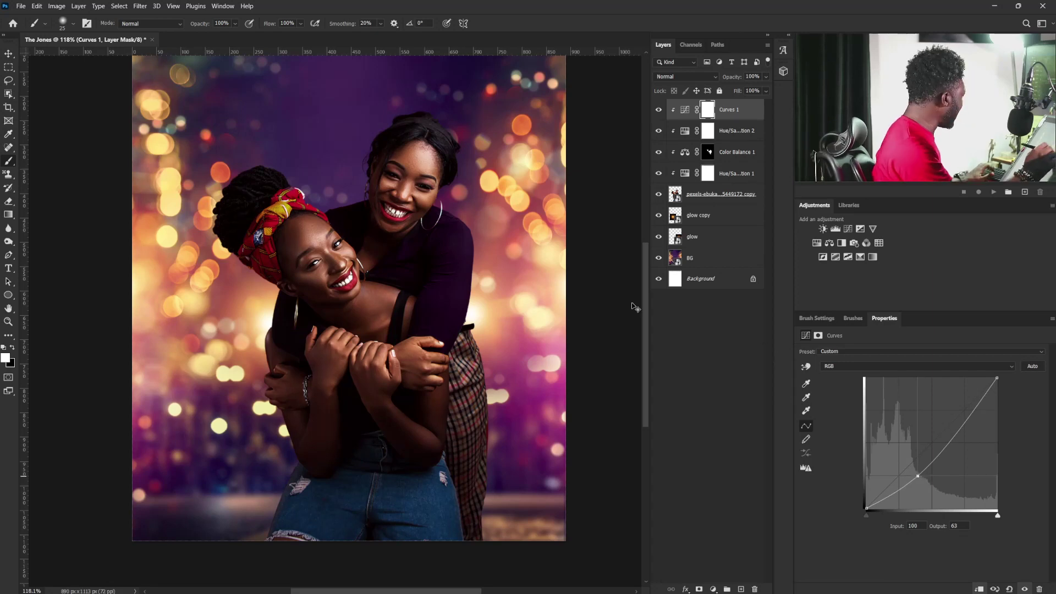
key("ctrl+i")
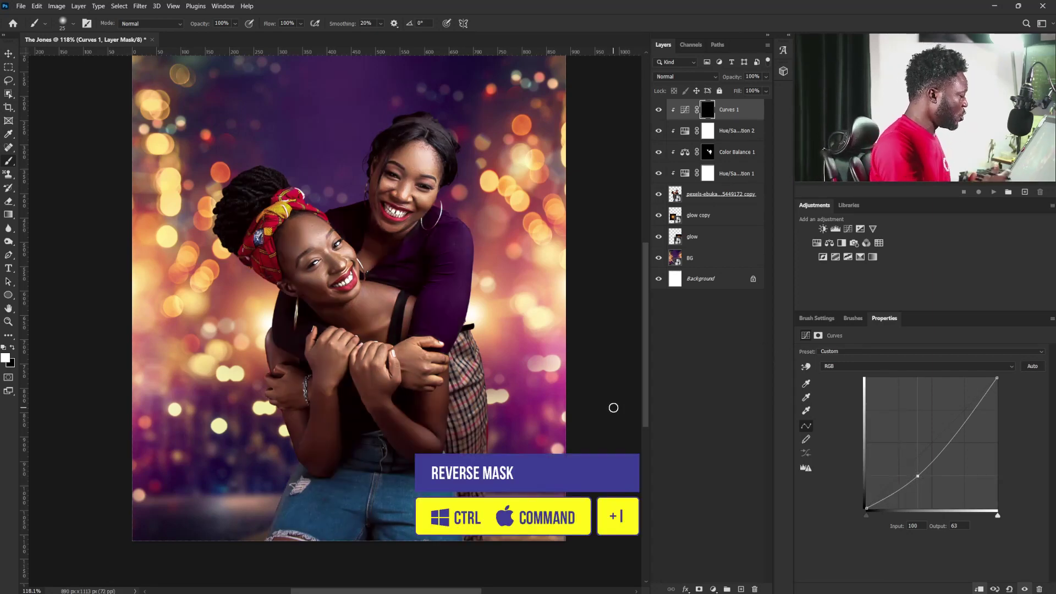
- Darken the jeans thigh below the front woman's elbow by painting white on the Curves mask with a 70 px brush
key("bracketright")
key("bracketright")
key("bracketright")
key("bracketright")
key("bracketright")
key("bracketright")
key("bracketright")
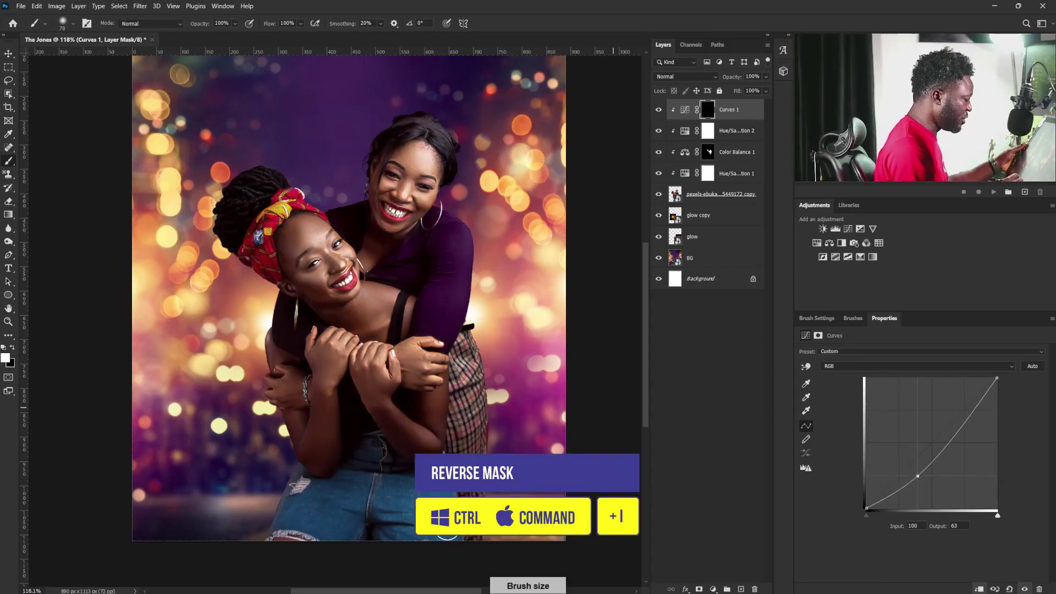
key("ctrl+plus")
key("ctrl+plus")
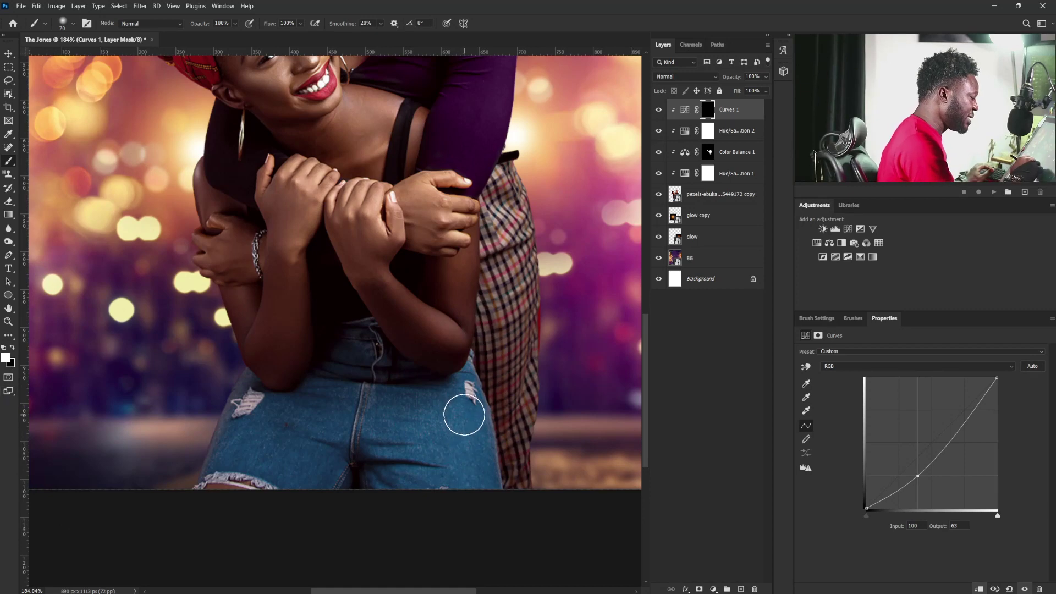
left_click_drag(463, 408, 469, 490)
- Reduce the brush to 20 px and paint a shadow on the Curves mask where the elbow meets the jeans
key("bracketleft")
key("bracketleft")
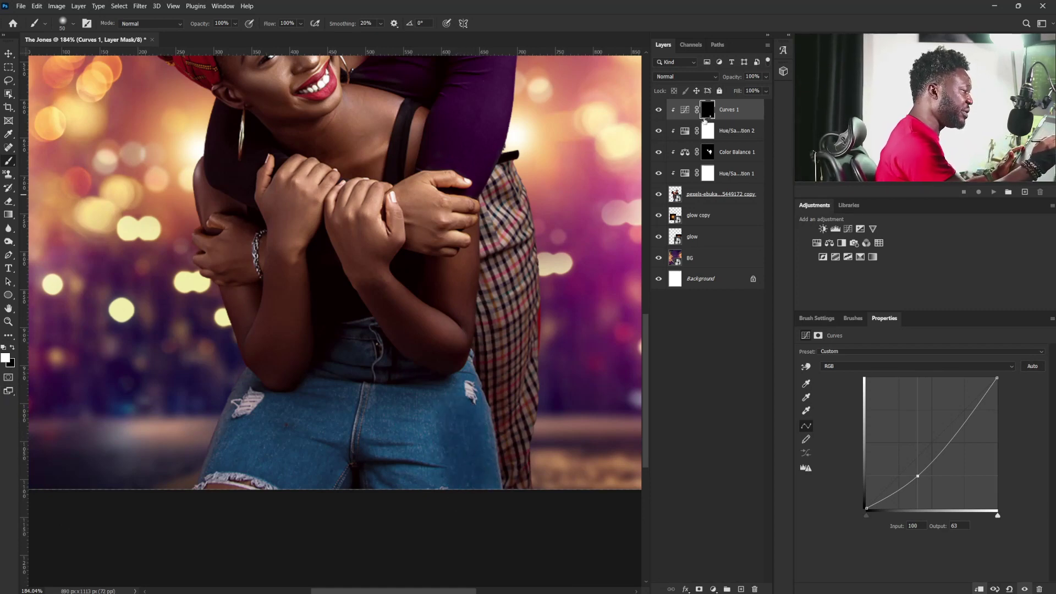
key("bracketleft")
key("bracketleft")
key("bracketleft")
mouse_move(467, 381)
left_mouse_down()
mouse_move(494, 501)
mouse_move(466, 365)
mouse_move(446, 400)
left_mouse_up()
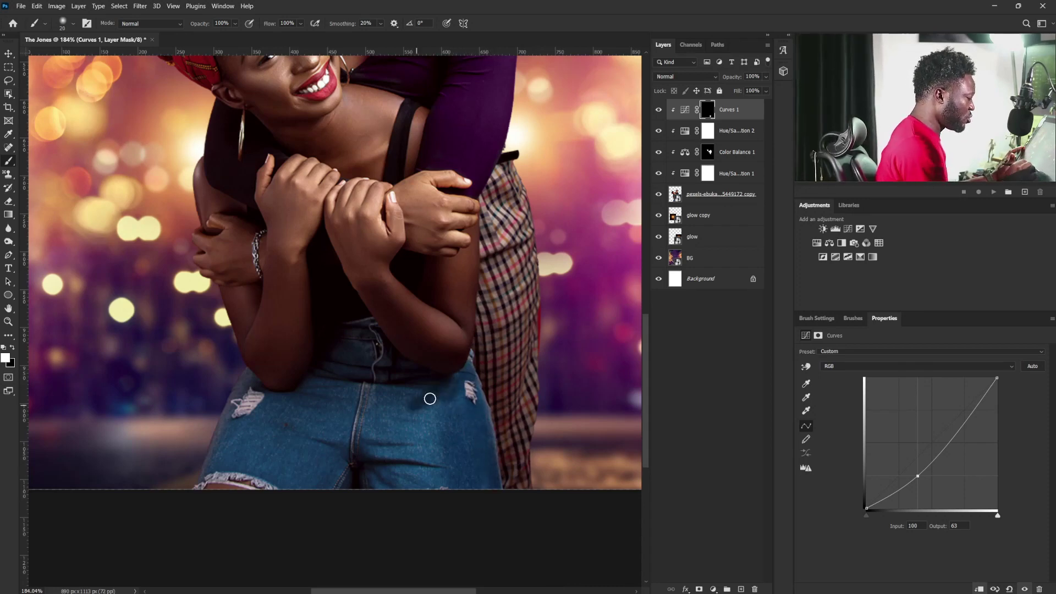
- Enlarge the brush and darken the centre of the jeans from the crotch up to the waistband on the Curves mask
key("bracketright")
key("bracketright")
key("bracketright")
key("bracketright")
key("bracketright")
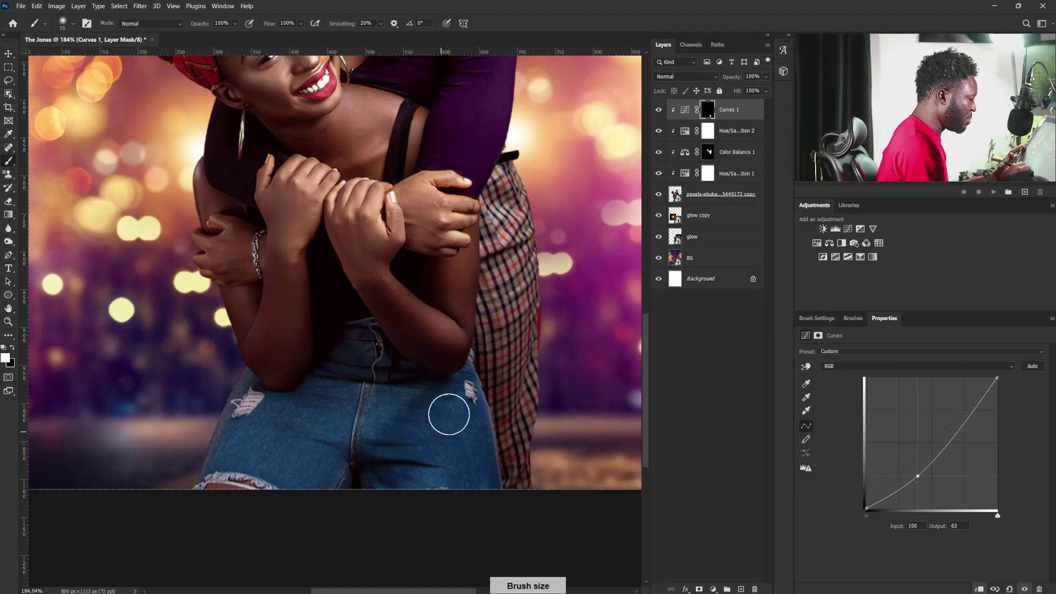
mouse_move(378, 453)
left_mouse_down()
mouse_move(339, 424)
mouse_move(371, 342)
left_mouse_up()
- Darken the thigh below the front woman's other elbow, out toward the ripped hem, by painting white on the Curves mask
key("bracketleft")
key("bracketleft")
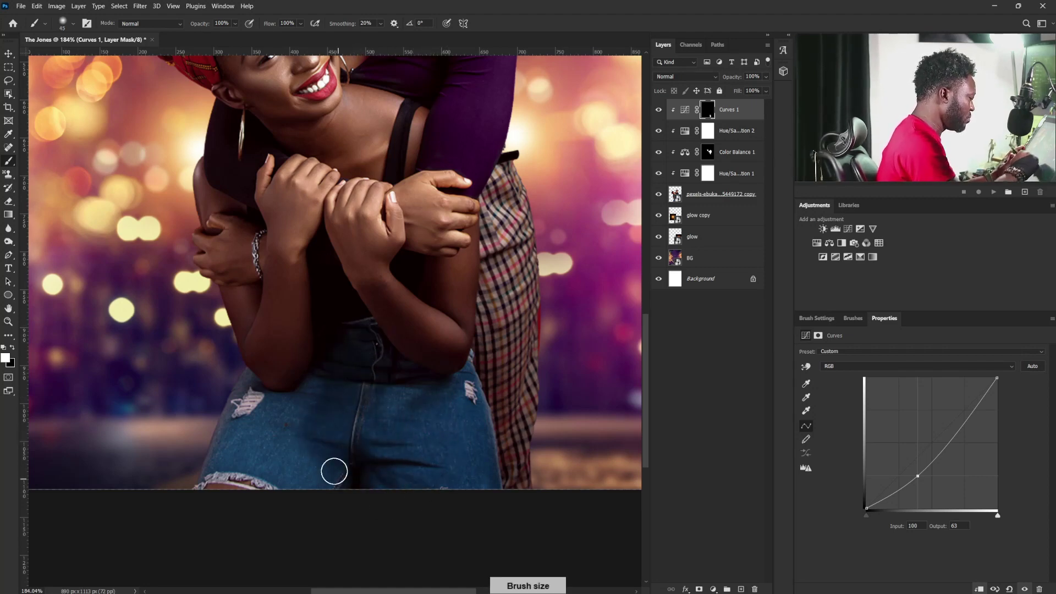
key("bracketright")
mouse_move(335, 471)
left_mouse_down()
mouse_move(264, 431)
mouse_move(220, 450)
left_mouse_up()
key("bracketleft")
key("bracketleft")
key("bracketleft")
key("bracketleft")
key("bracketleft")
key("bracketleft")
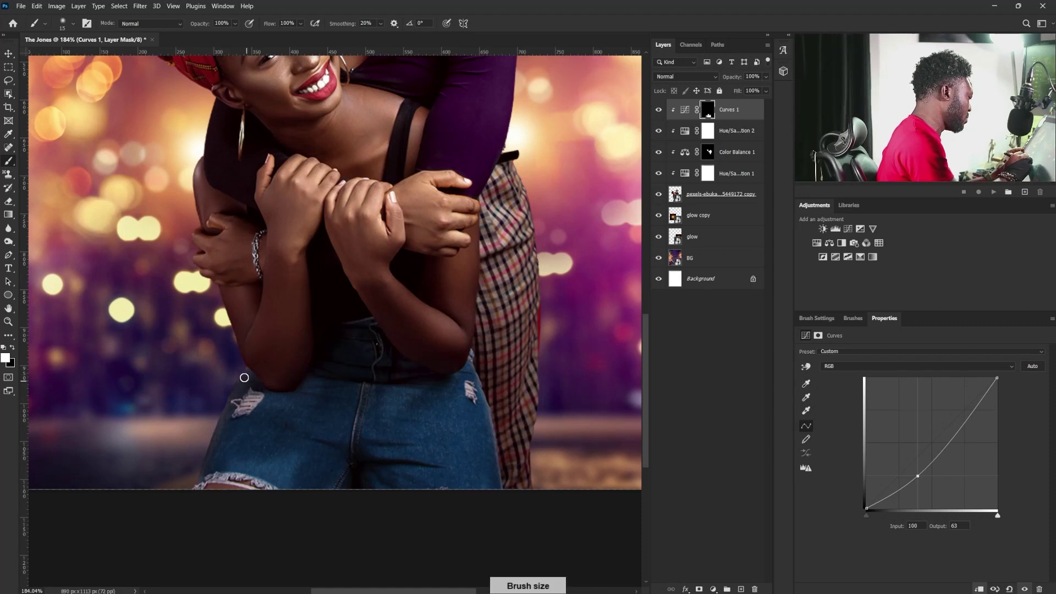
- With a 50 px brush, deepen the shading on the lower thigh and beside the fly on the Curves mask
key("bracketright")
key("bracketright")
key("bracketright")
key("bracketright")
key("bracketright")
mouse_move(294, 460)
left_mouse_down()
mouse_move(250, 446)
mouse_move(278, 474)
left_mouse_up()
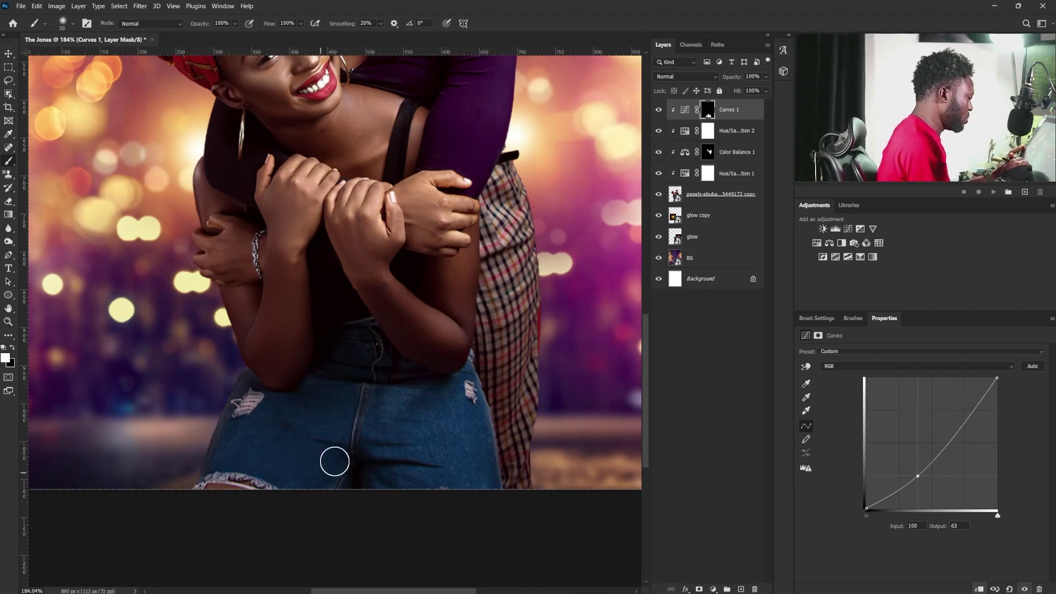
left_click_drag(377, 402, 397, 400)
- Shrink the brush and darken the outer edge of the jeans beside the plaid trousers on the Curves mask
key("bracketleft")
key("bracketleft")
key("bracketleft")
key("bracketleft")
key("bracketleft")
key("bracketleft")
key("bracketleft")
key("bracketleft")
key("bracketleft")
key("bracketleft")
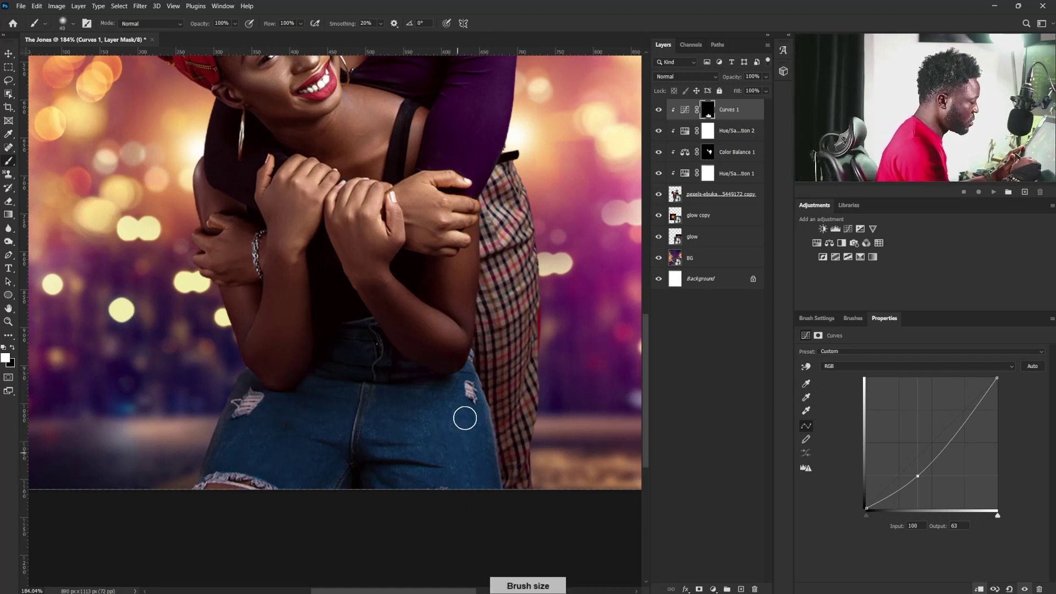
left_click_drag(475, 380, 492, 436)
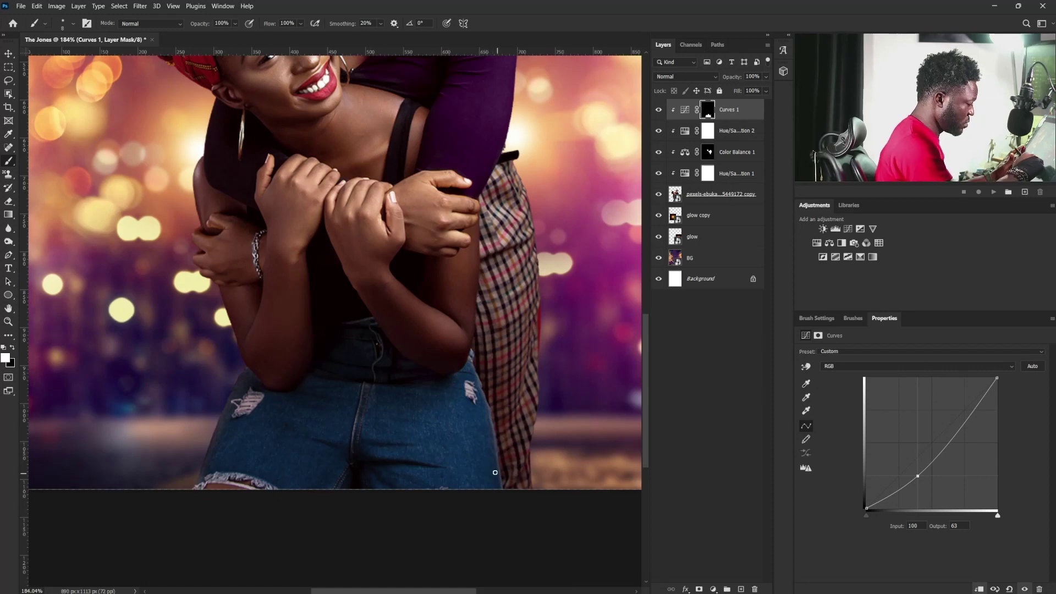
mouse_move(482, 397)
left_mouse_down()
mouse_move(497, 456)
mouse_move(478, 459)
left_mouse_up()
key("bracketright")
key("bracketright")
key("bracketright")
key("bracketright")
key("bracketright")
left_click_drag(553, 403, 525, 429)
- Select the women layer together with its four clipped adjustments and move them slightly lower in the frame
left_click(703, 238, "shift")
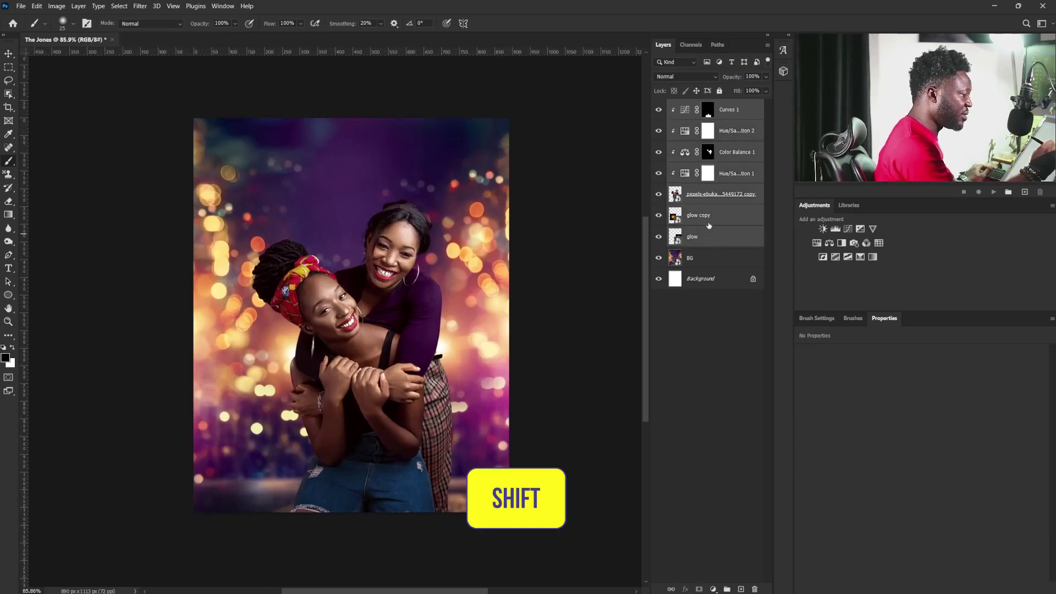
left_click(717, 198)
left_click(742, 114, "shift")
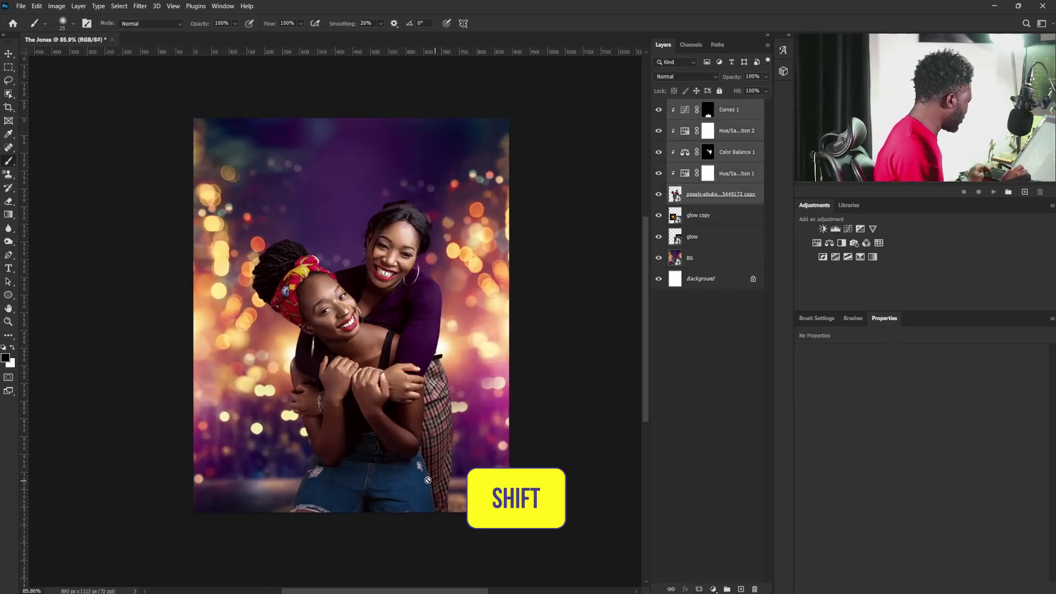
key("v")
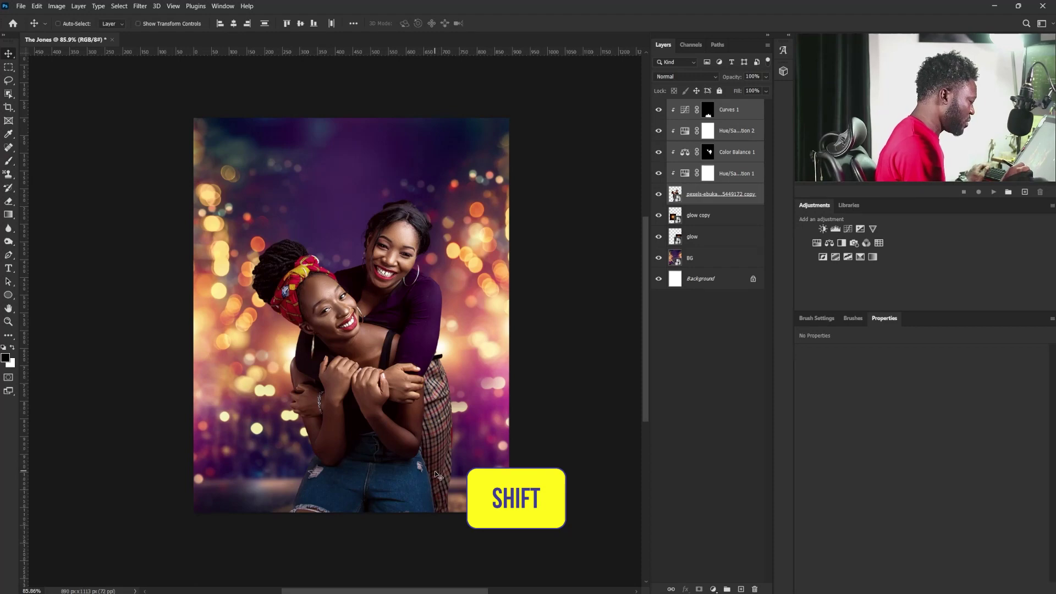
left_click_drag(433, 470, 441, 493)
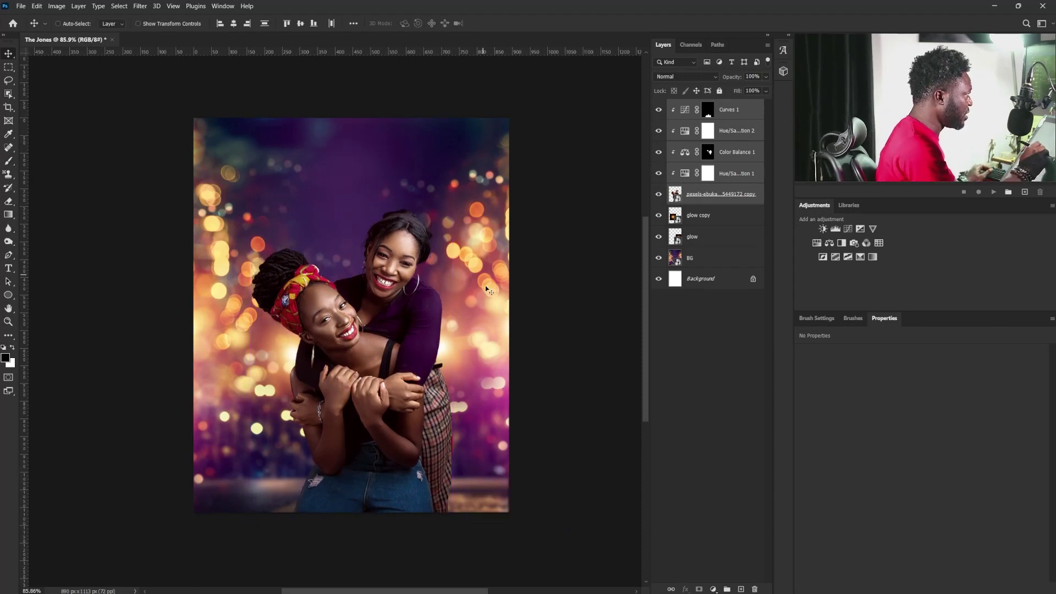
left_click_drag(449, 299, 486, 436)
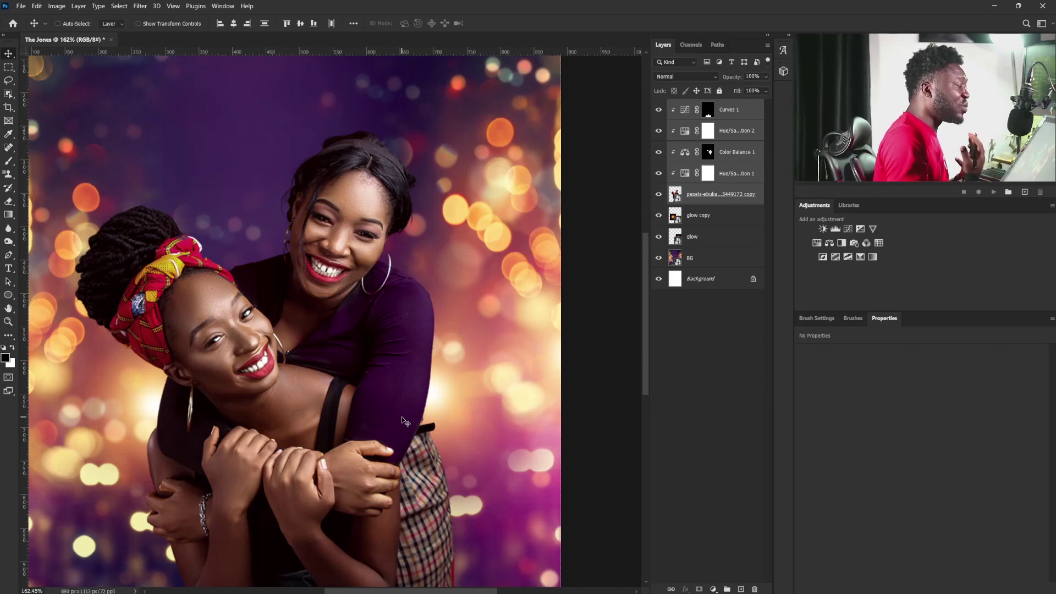
- Add a new layer above Curves 1, name it "rim glow", and clip it to the women
left_click(733, 113)
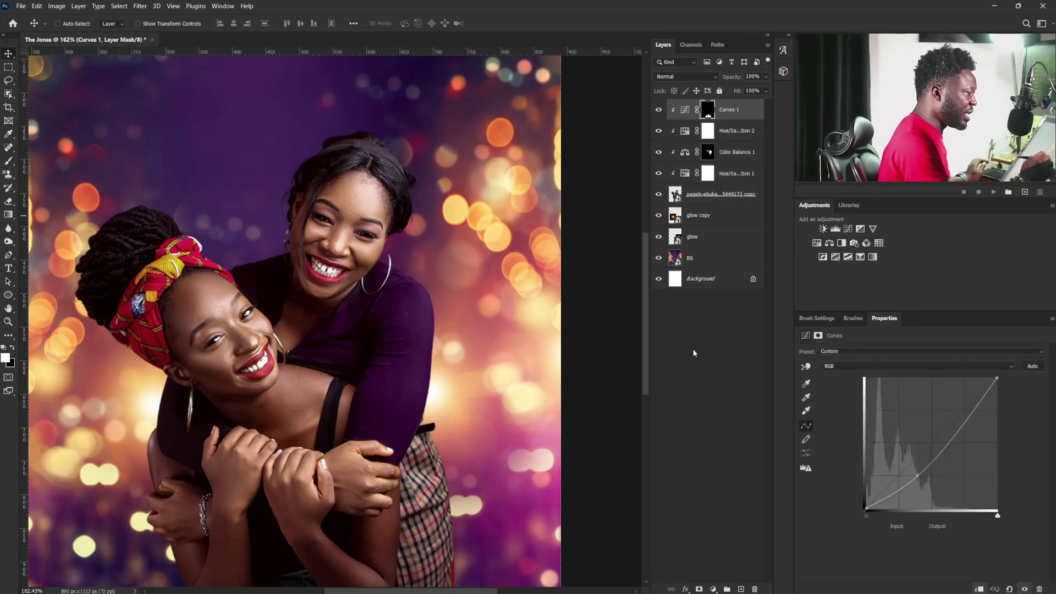
left_click(740, 589)
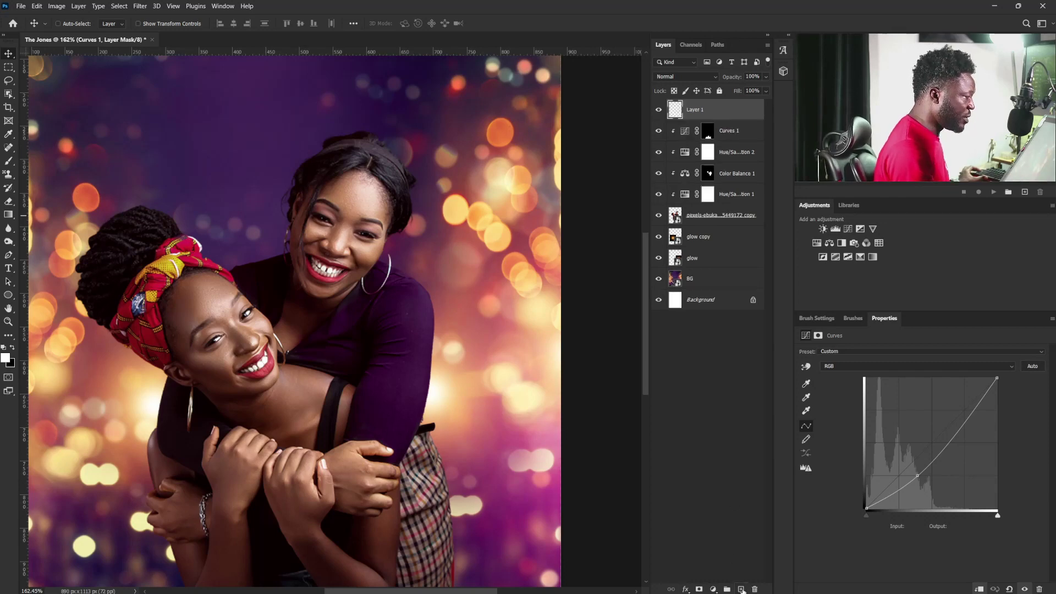
double_click(693, 110)
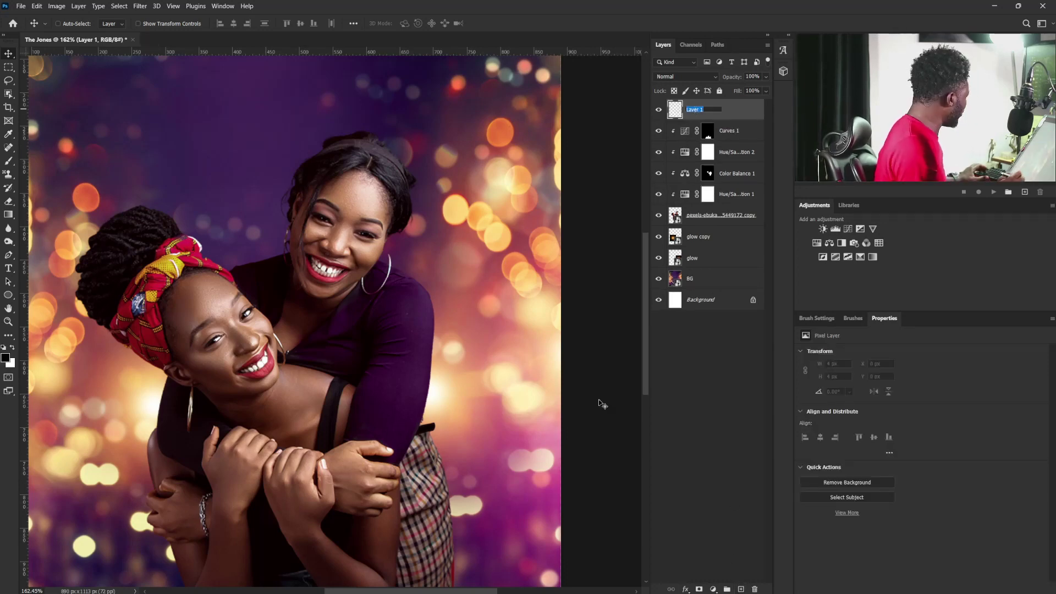
type("rim glow")
key("Return")
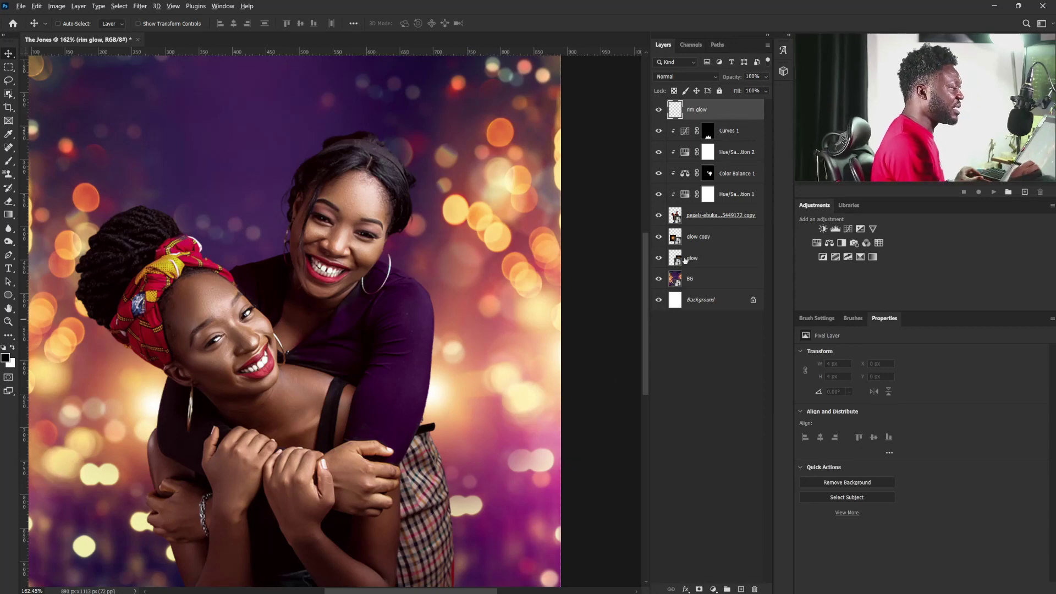
left_click(735, 118, "alt")
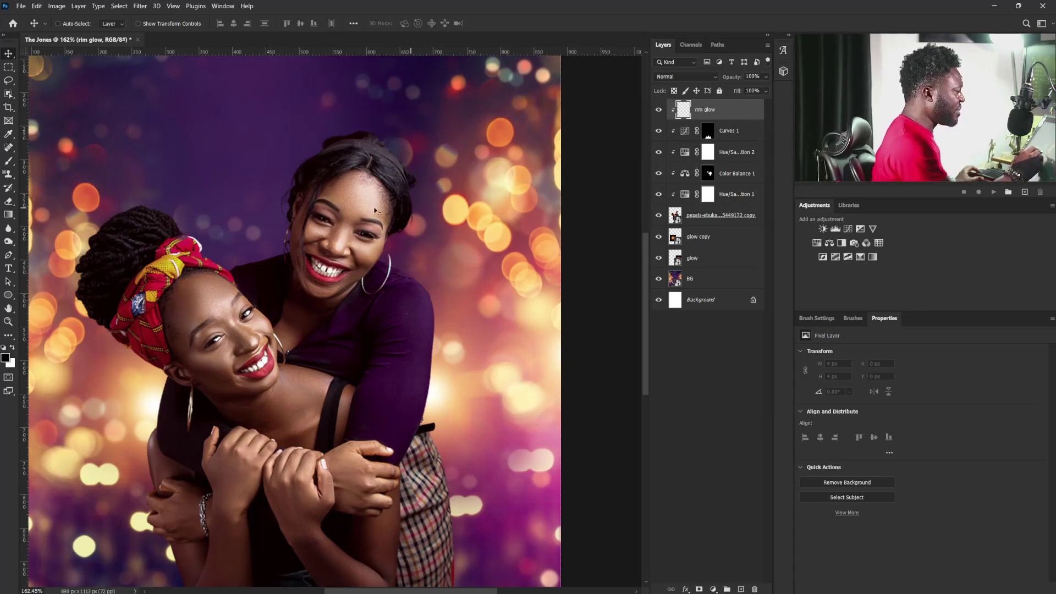
- Sample magenta from the blurred background for the brush and set the rim glow layer's blend mode to Screen
key("b")
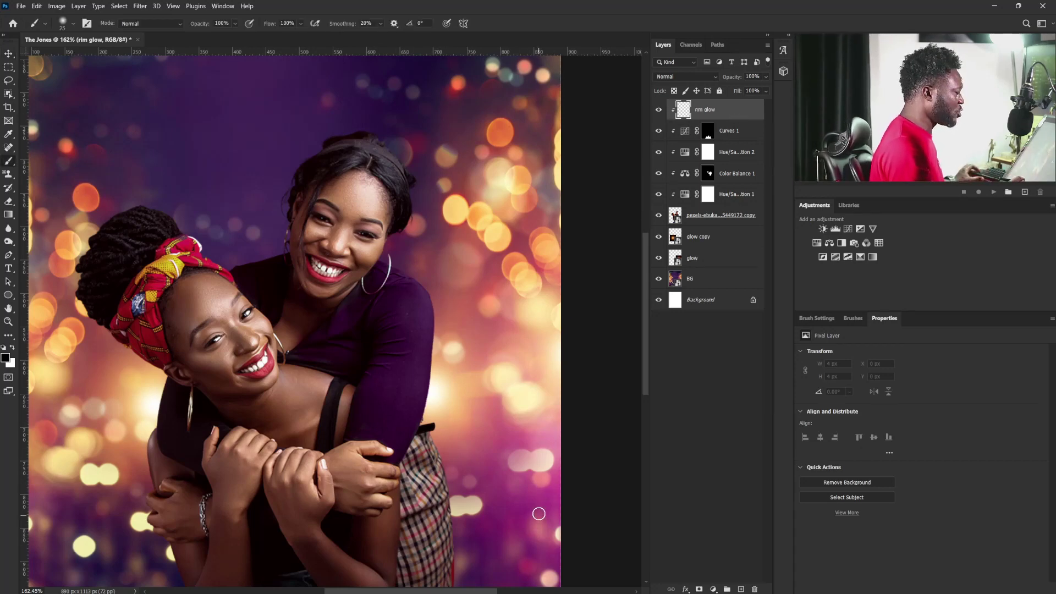
left_click(517, 484, "alt")
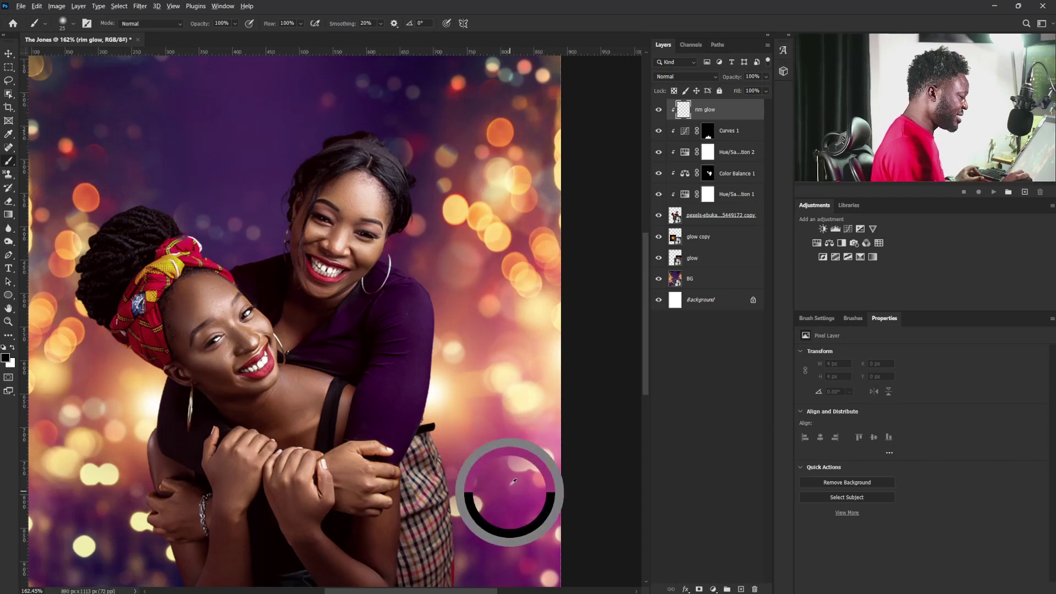
left_click(698, 78)
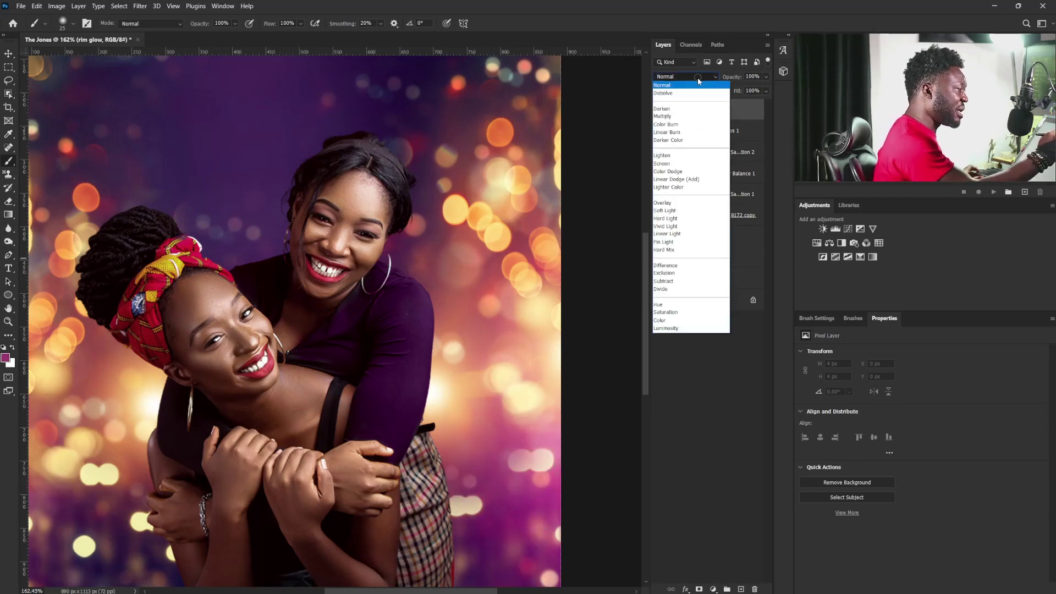
left_click(674, 164)
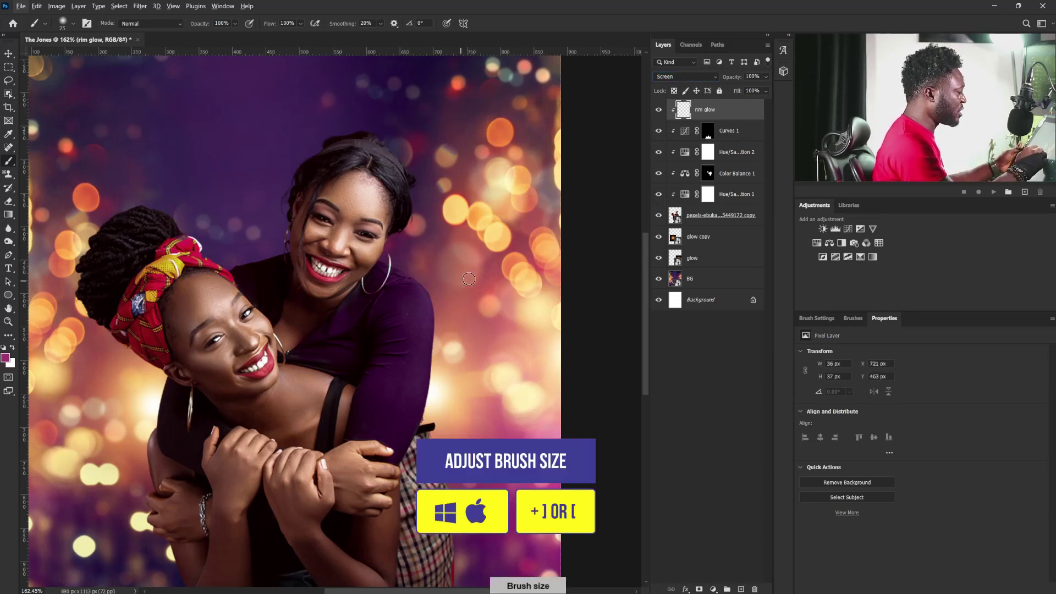
- Paint a magenta rim glow along the back woman's shoulder and outer sleeve with a 60 px brush
key("bracketright")
key("bracketright")
key("bracketright")
key("bracketright")
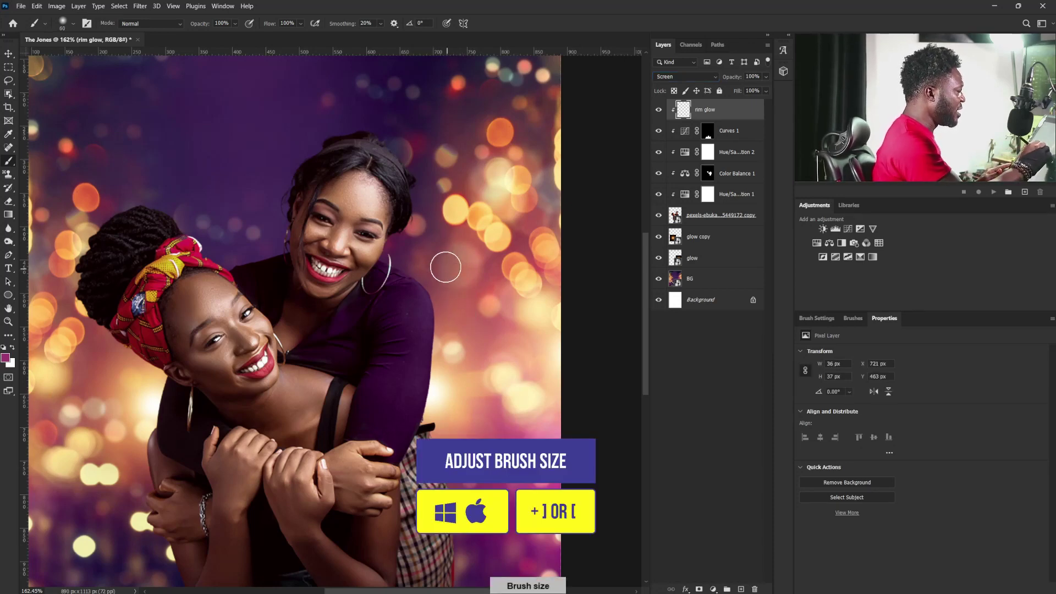
mouse_move(416, 262)
left_mouse_down()
mouse_move(444, 346)
mouse_move(439, 366)
mouse_move(419, 271)
mouse_move(431, 376)
mouse_move(437, 355)
mouse_move(427, 400)
left_mouse_up()
left_click_drag(406, 260, 441, 302)
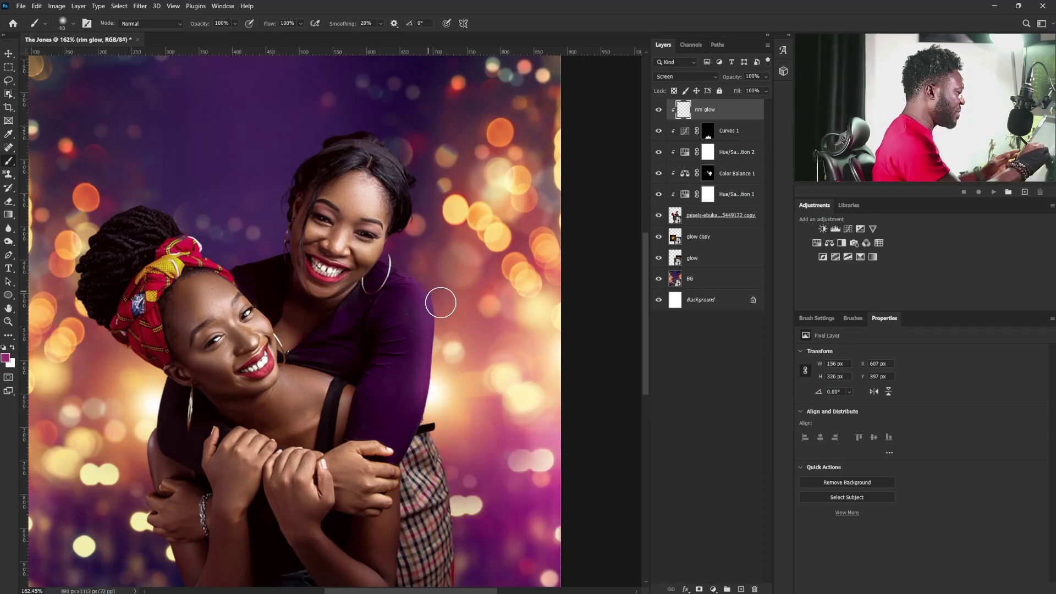
- Paint the magenta rim glow down the outer edge of the plaid trousers with a 50 px brush
key("bracketleft")
key("bracketleft")
key("bracketleft")
key("bracketleft")
key("bracketleft")
key("bracketleft")
key("bracketleft")
key("bracketleft")
key("bracketleft")
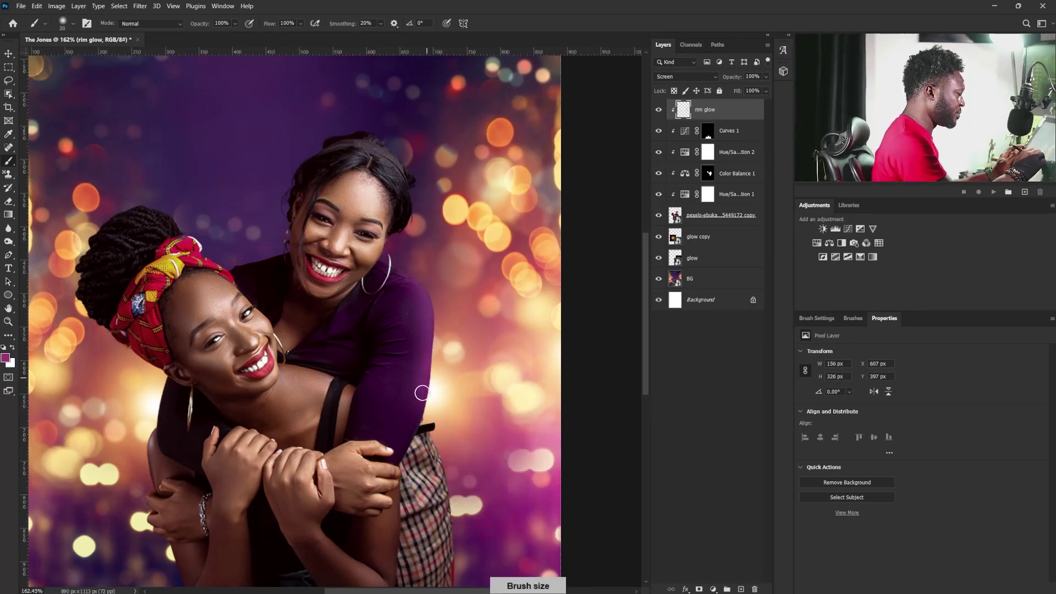
key("bracketright")
key("bracketright")
key("bracketright")
key("bracketright")
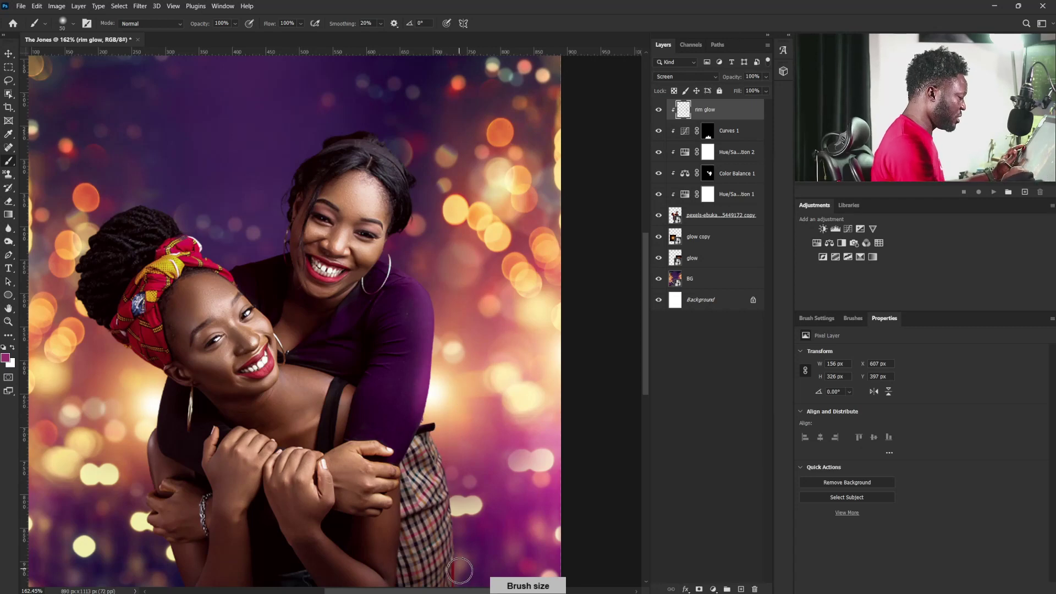
mouse_move(431, 428)
left_mouse_down()
mouse_move(455, 561)
mouse_move(454, 478)
mouse_move(451, 544)
left_mouse_up()
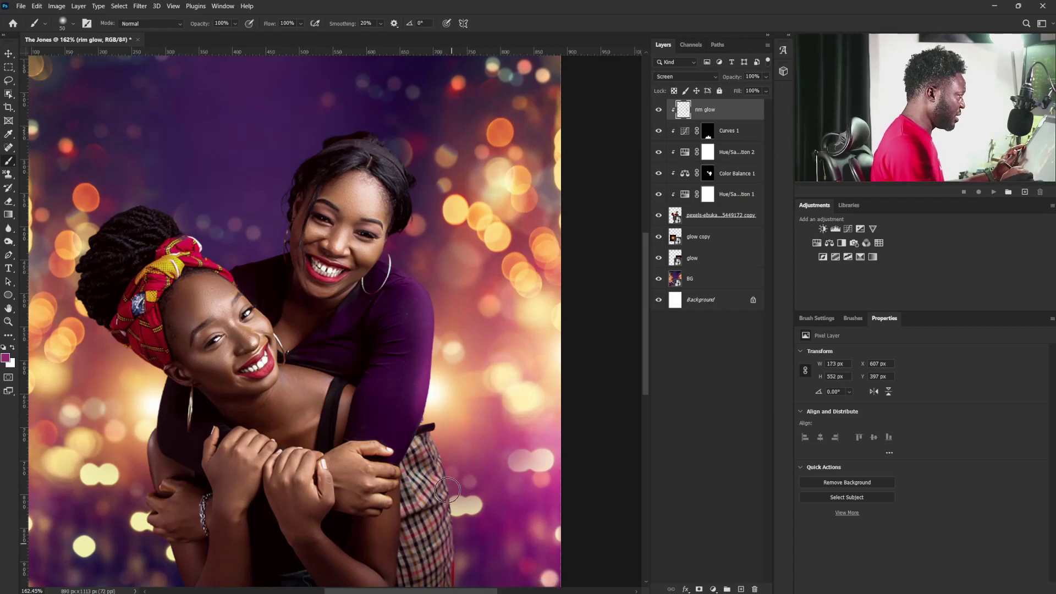
left_click_drag(436, 442, 456, 584)
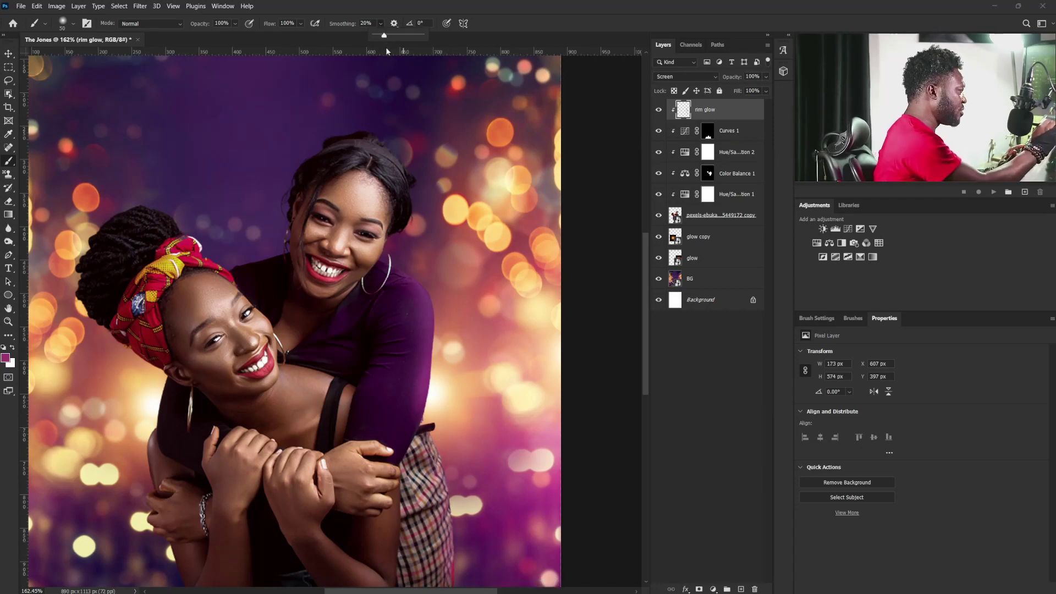
- Set the brush smoothing to 0% and strengthen the magenta rim along the plaid trousers' outer edge
left_click_drag(384, 37, 372, 38)
left_click_drag(437, 449, 456, 584)
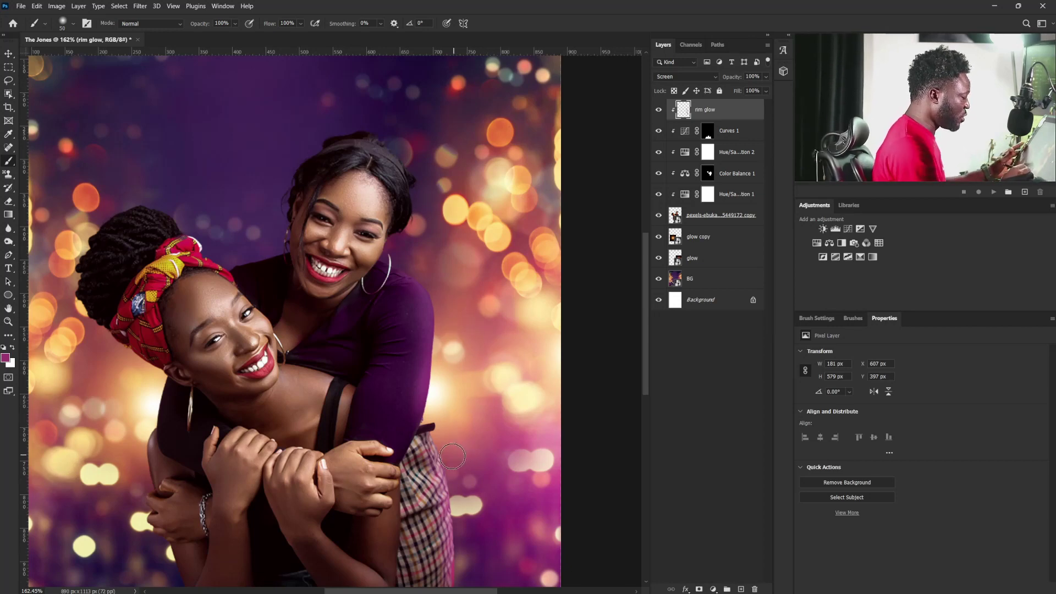
key("bracketleft")
key("bracketleft")
key("bracketleft")
key("bracketleft")
key("bracketleft")
key("bracketleft")
key("bracketleft")
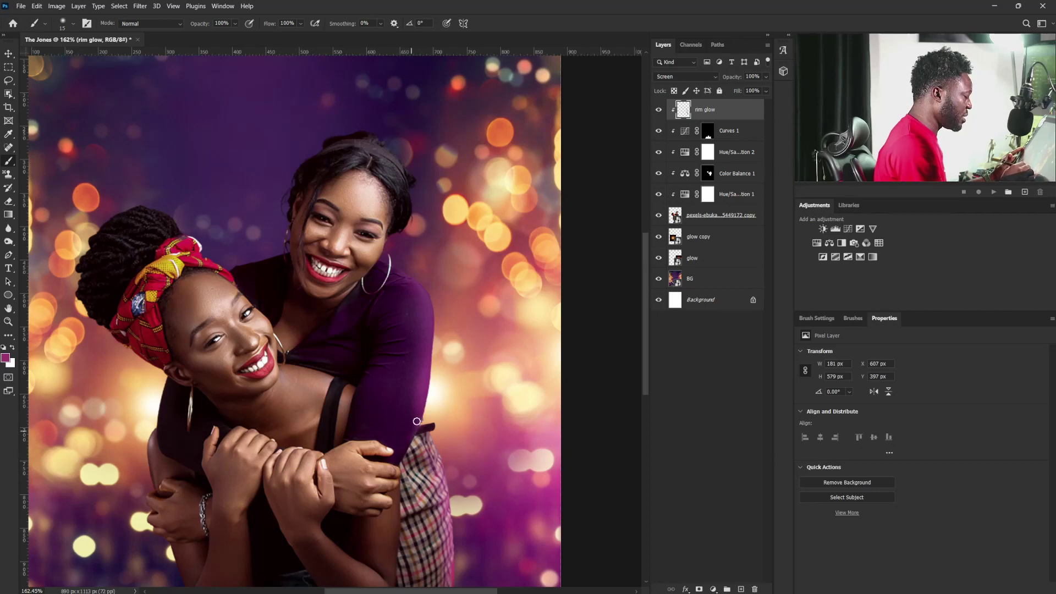
key("bracketright")
key("bracketright")
key("bracketright")
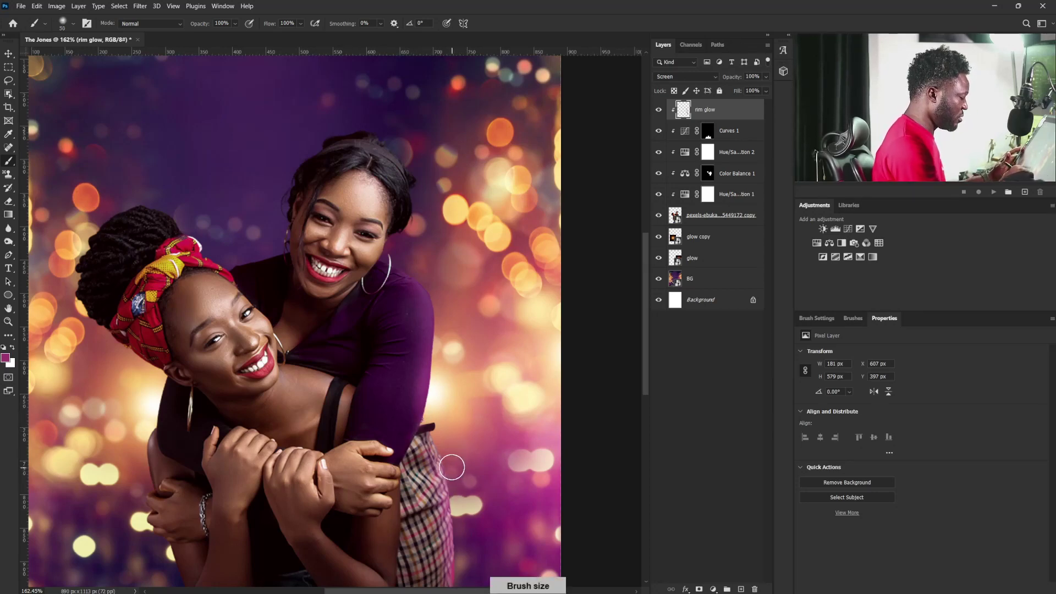
- With a 30 px brush, paint the magenta rim glow down the sleeve and upper arm below the front woman's earring
left_click_drag(253, 524, 408, 466)
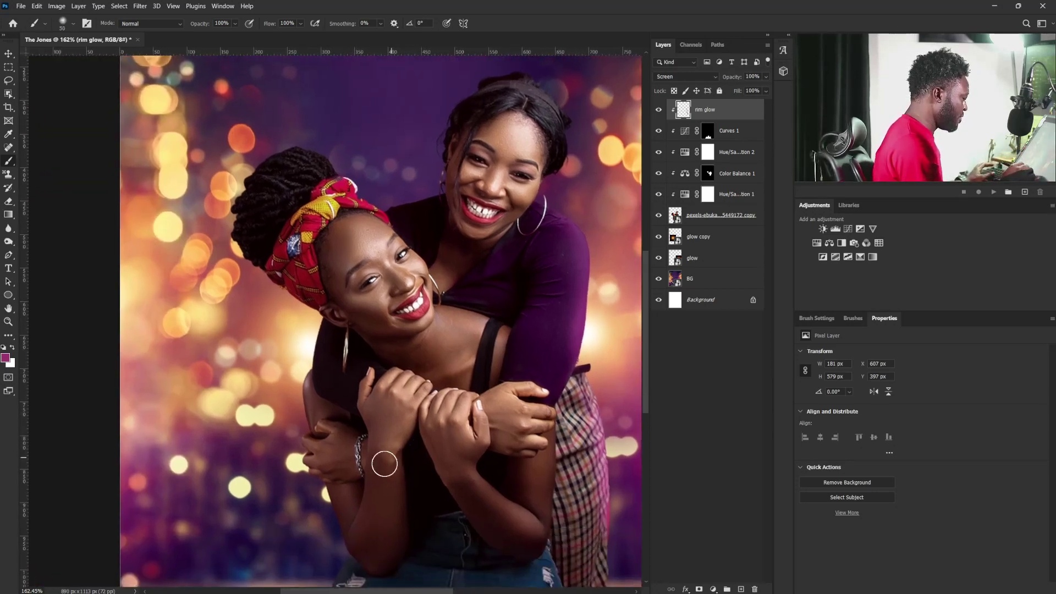
key("bracketleft")
key("bracketleft")
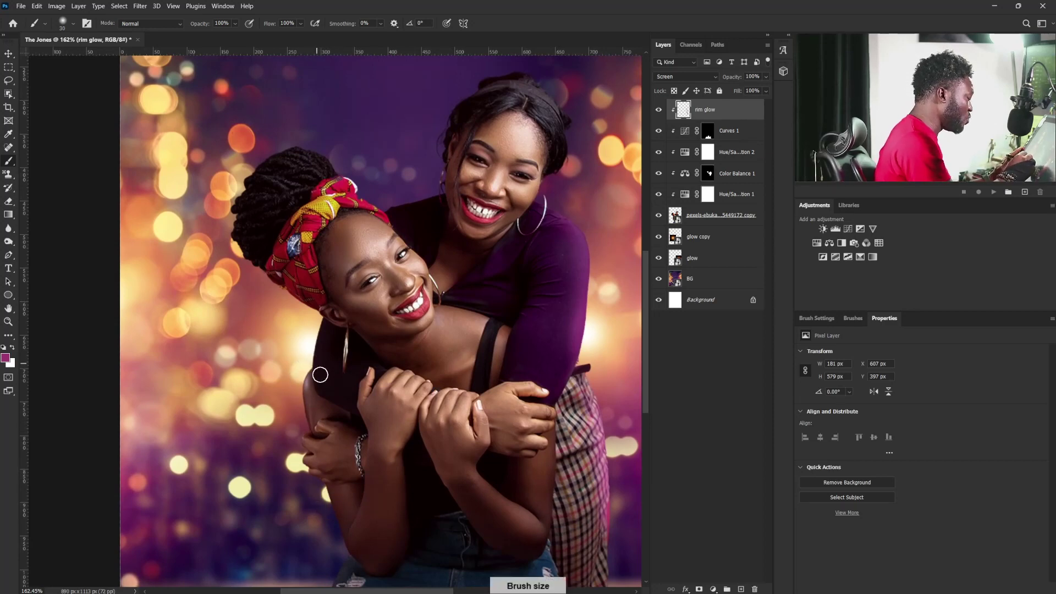
mouse_move(313, 339)
left_mouse_down()
mouse_move(316, 323)
mouse_move(303, 422)
left_mouse_up()
- Continue the magenta rim glow along the front woman's arm below the bracelet with a 25 px brush
key("bracketleft")
key("bracketleft")
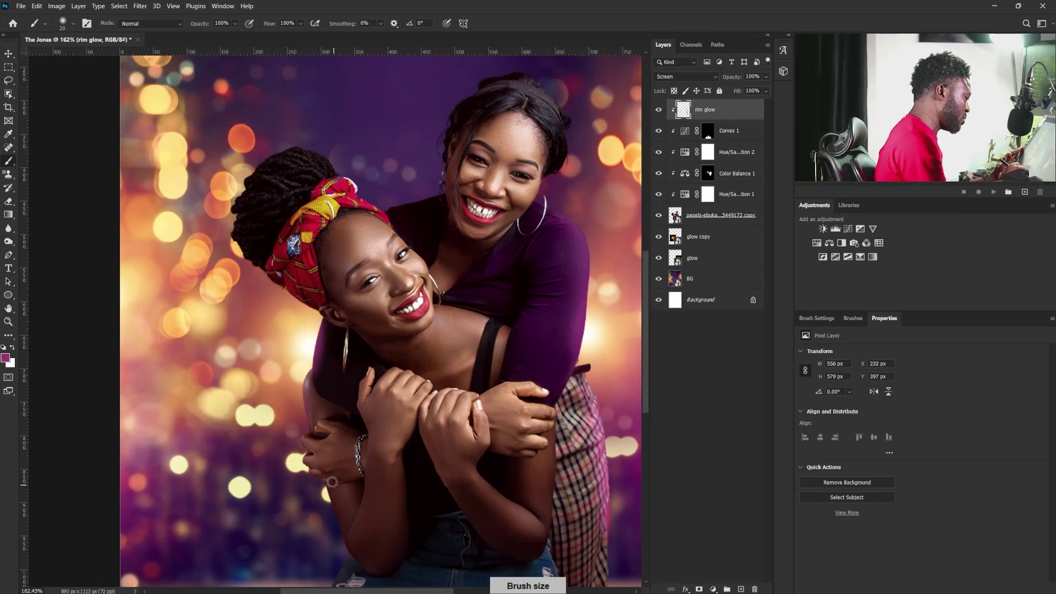
key("bracketright")
left_click_drag(331, 488, 344, 542)
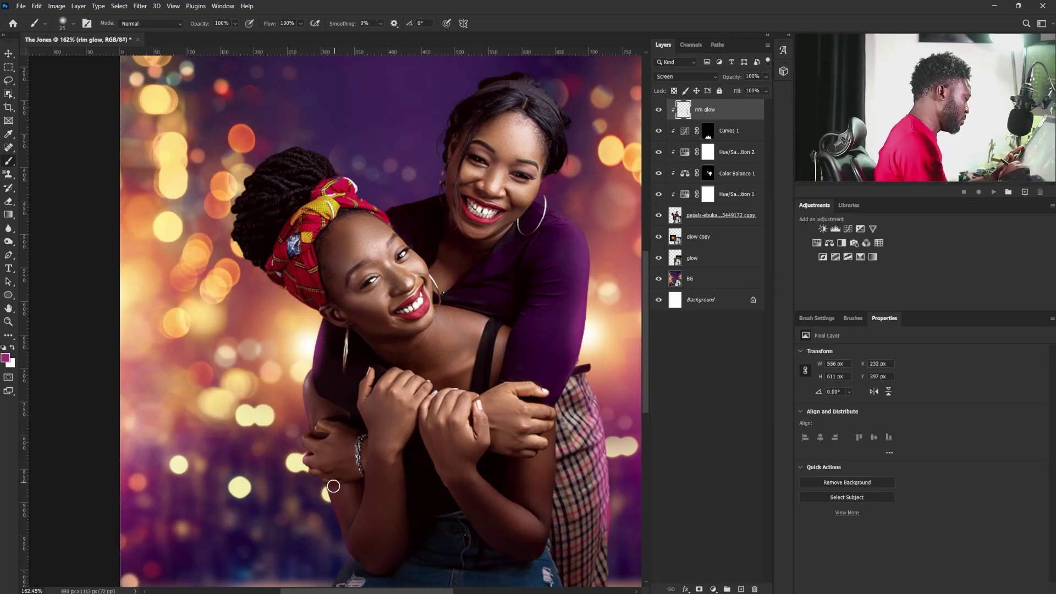
- Sample the orange from the background lights and paint a warm rim glow along the headwrap's lower edge with a 40 px brush
key("bracketleft")
key("bracketleft")
left_click_drag(596, 256, 523, 301)
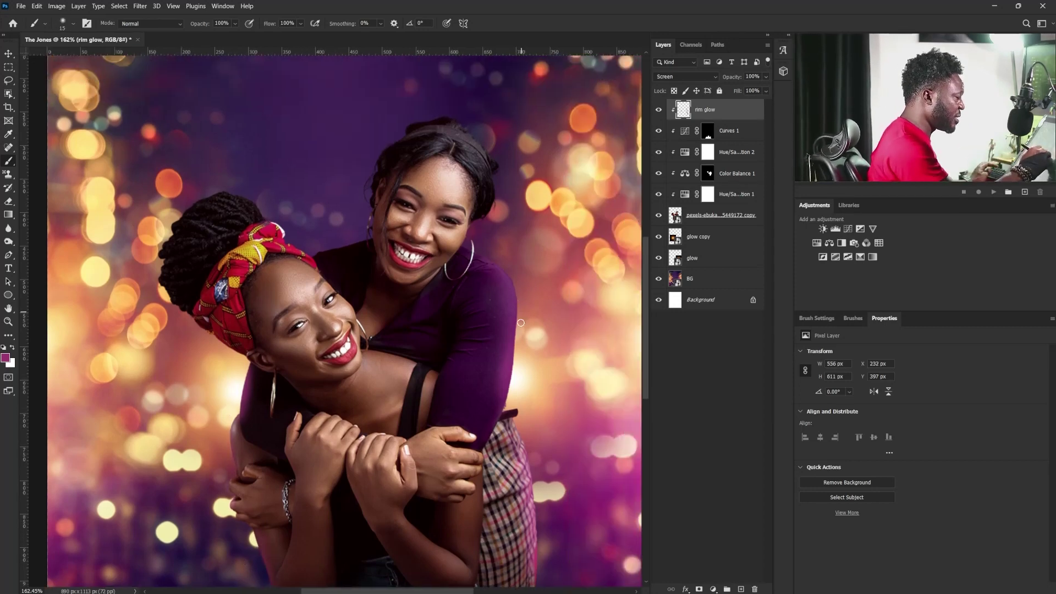
left_click(550, 361, "alt")
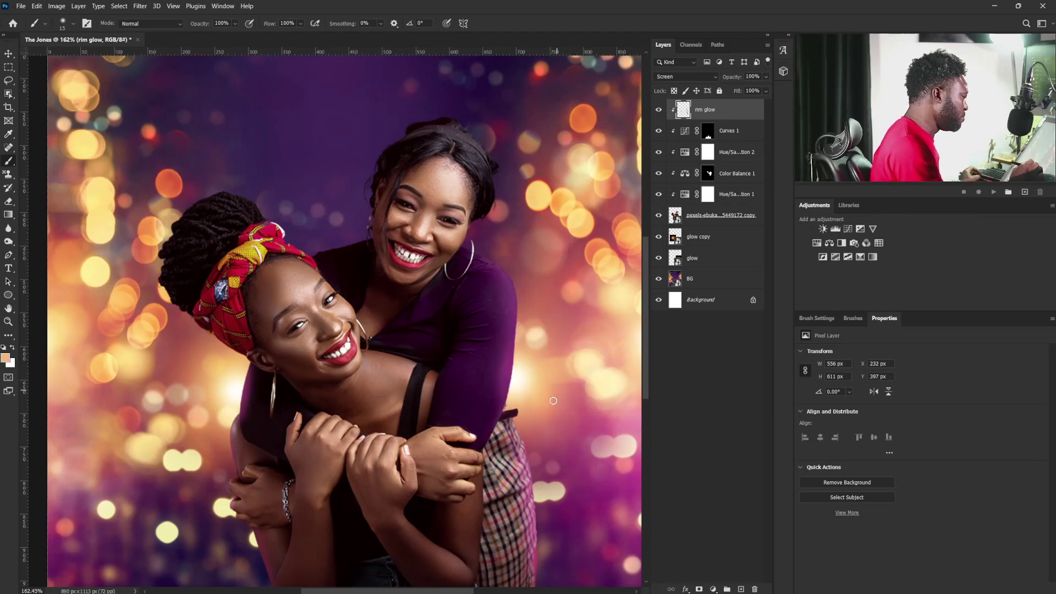
key("bracketright")
key("bracketright")
key("bracketright")
key("bracketright")
key("bracketright")
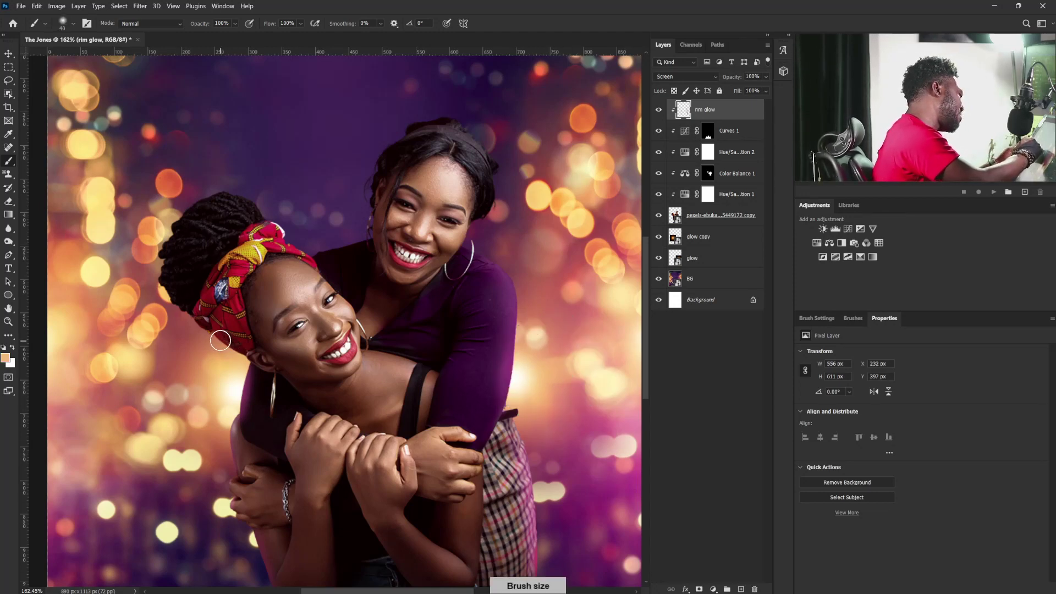
mouse_move(239, 358)
left_mouse_down()
mouse_move(233, 331)
mouse_move(239, 362)
mouse_move(226, 329)
mouse_move(223, 357)
mouse_move(213, 325)
mouse_move(215, 352)
mouse_move(205, 350)
mouse_move(200, 303)
mouse_move(179, 328)
left_mouse_up()
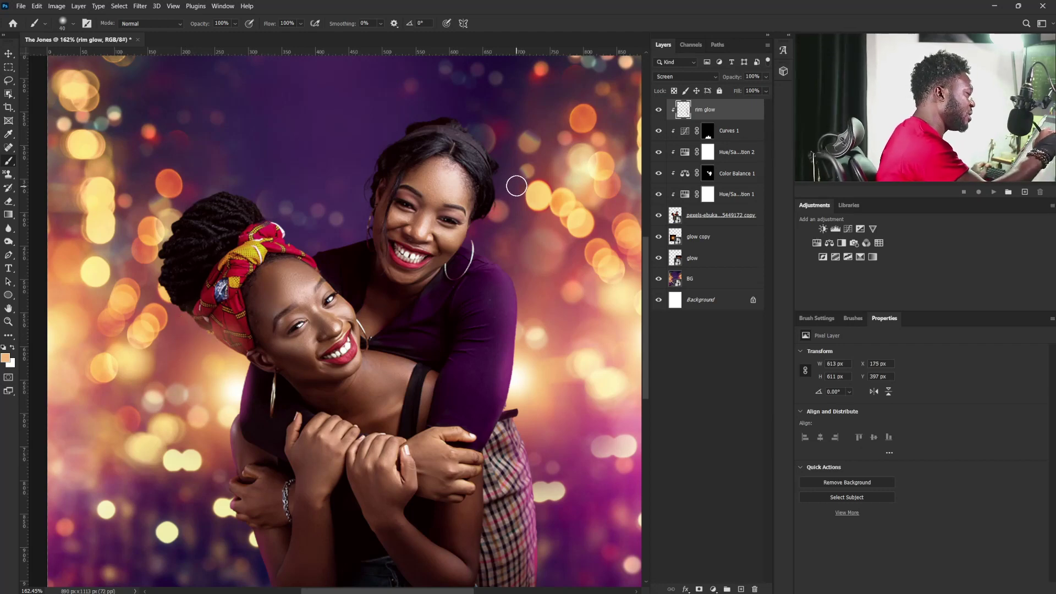
- Paint the orange rim glow along the outer edge and top of the back woman's hair, using progressively smaller brushes
mouse_move(506, 200)
left_mouse_down()
mouse_move(502, 193)
mouse_move(483, 230)
mouse_move(504, 193)
left_mouse_up()
key("bracketleft")
key("bracketleft")
left_click_drag(491, 146, 492, 168)
key("bracketleft")
key("bracketleft")
key("bracketleft")
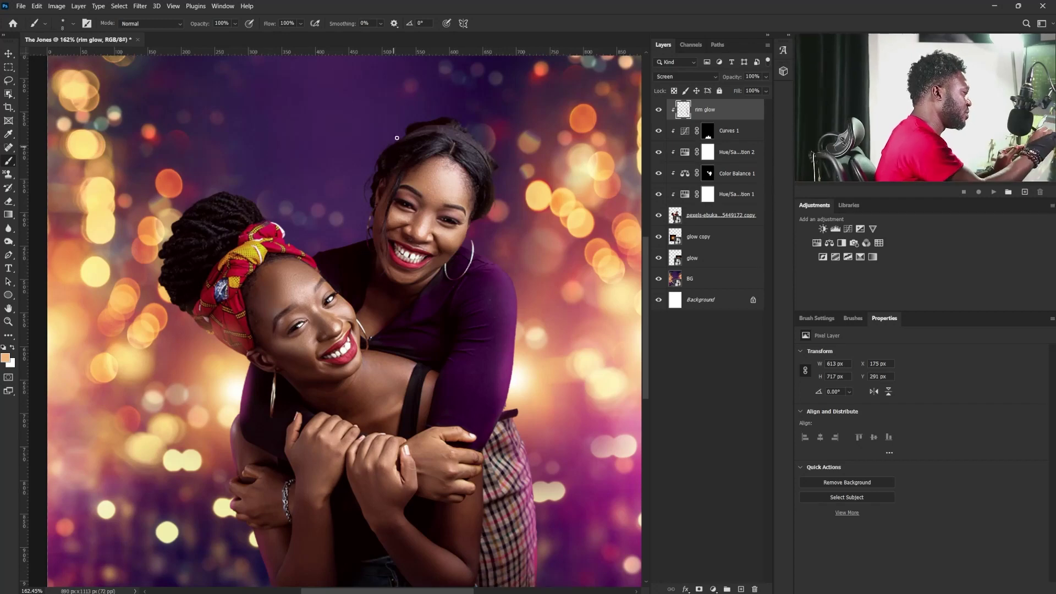
key("bracketleft")
key("bracketleft")
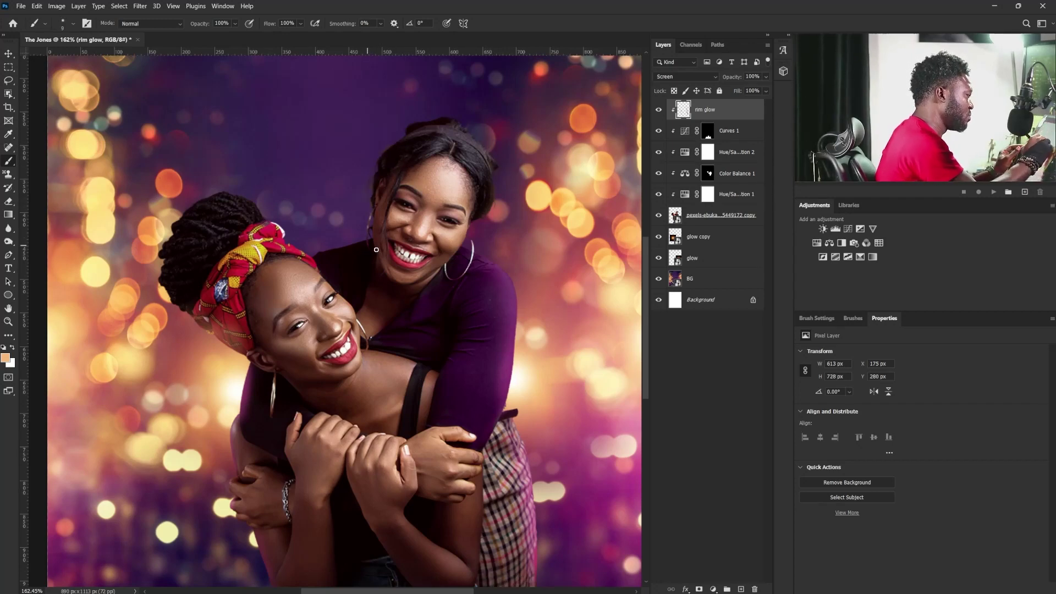
- Paint the orange rim glow around the outer edge of the front woman's braided bun, varying the brush size
key("bracketright")
key("bracketright")
key("bracketright")
key("bracketright")
key("bracketright")
left_click_drag(186, 201, 170, 229)
key("bracketleft")
key("bracketleft")
key("bracketleft")
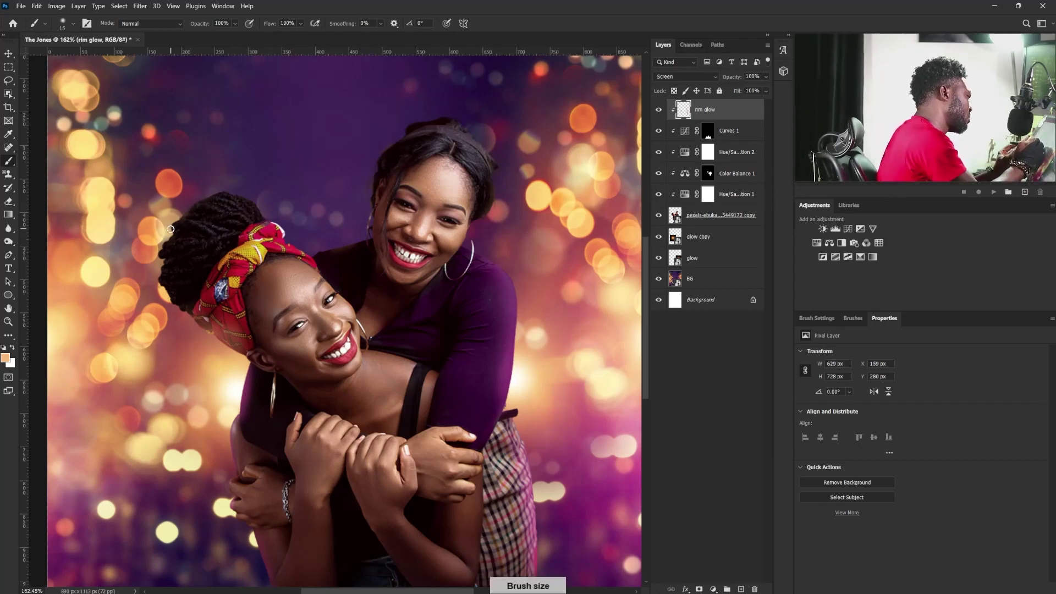
key("bracketright")
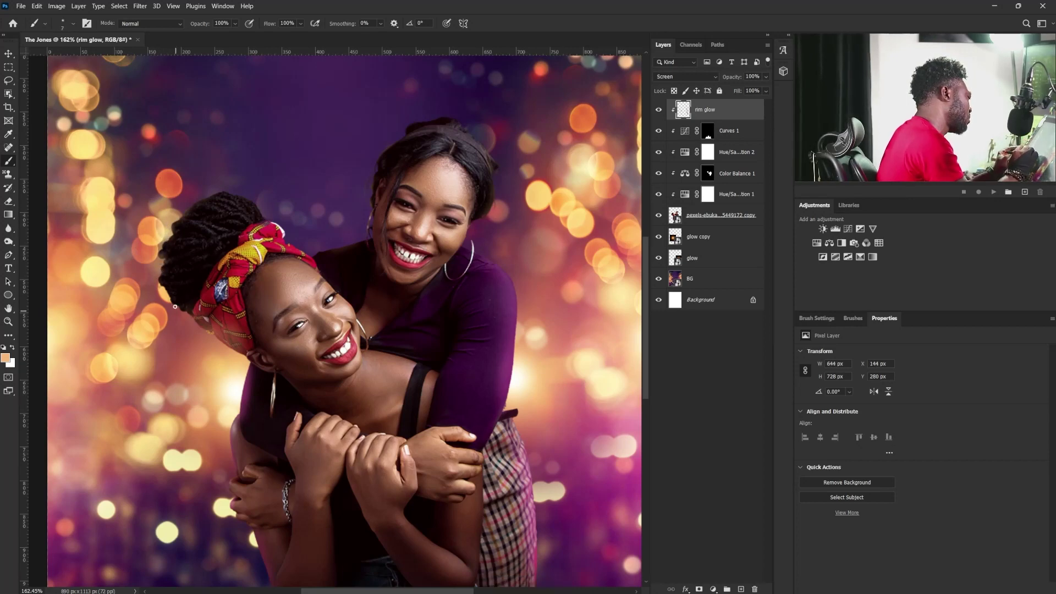
key("bracketleft")
key("bracketleft")
- Enlarge the brush and strengthen the orange rim glow along the outer edge of the back woman's hair
key("bracketright")
key("bracketright")
key("bracketright")
key("bracketright")
key("bracketright")
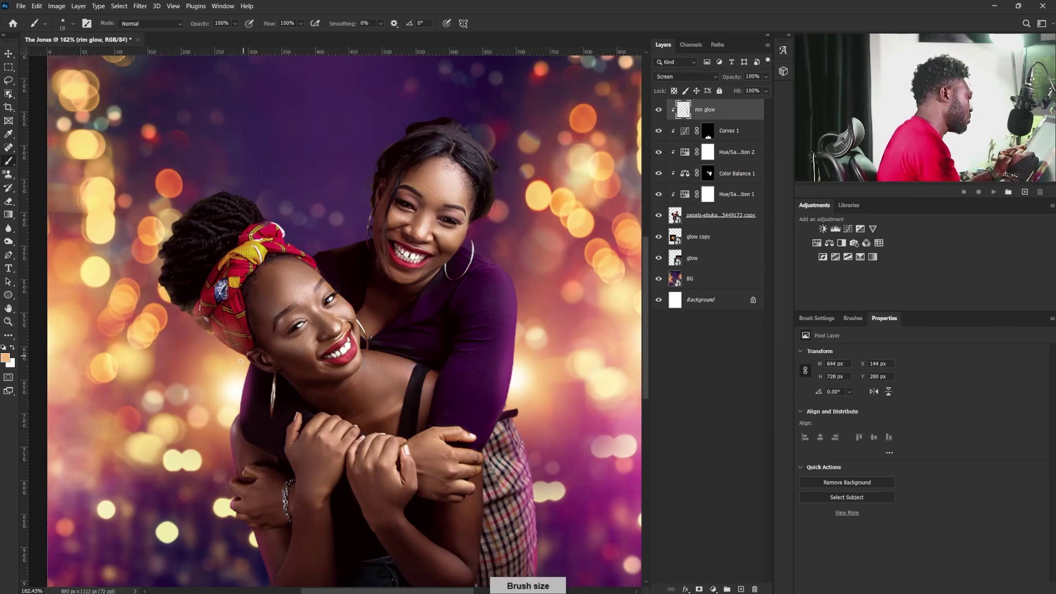
left_click_drag(492, 187, 490, 160)
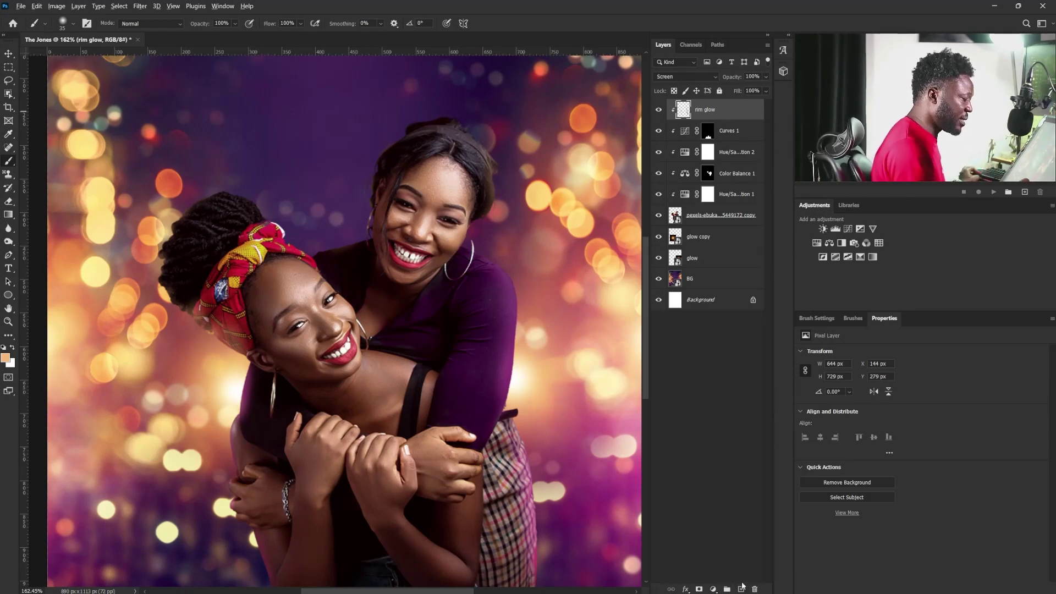
- Create a new layer named "hard Rim light" in Color Dodge mode, filled with the neutral black
left_click(740, 589, "alt")
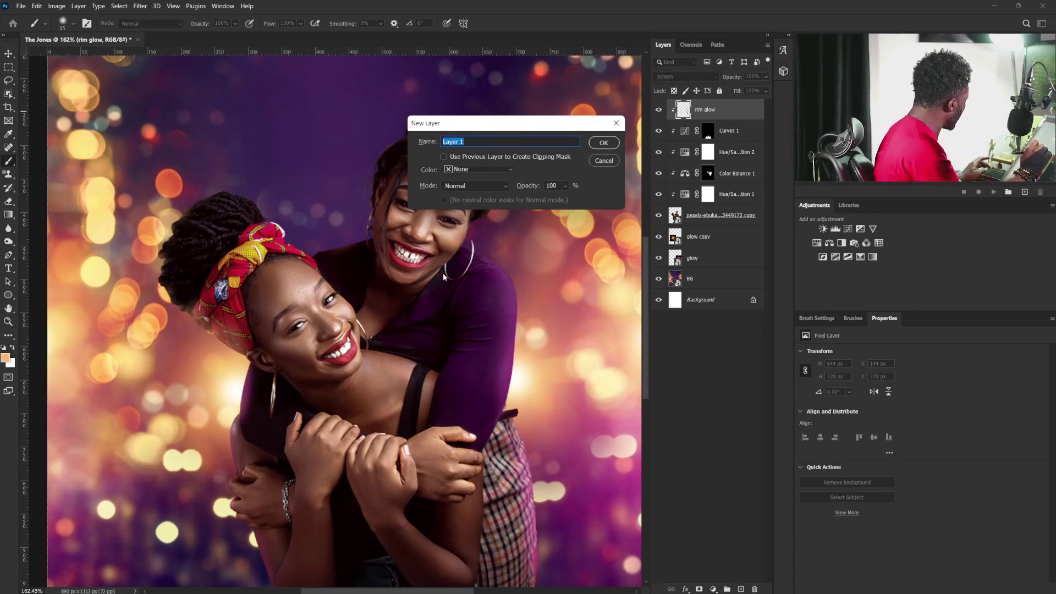
type("ha")
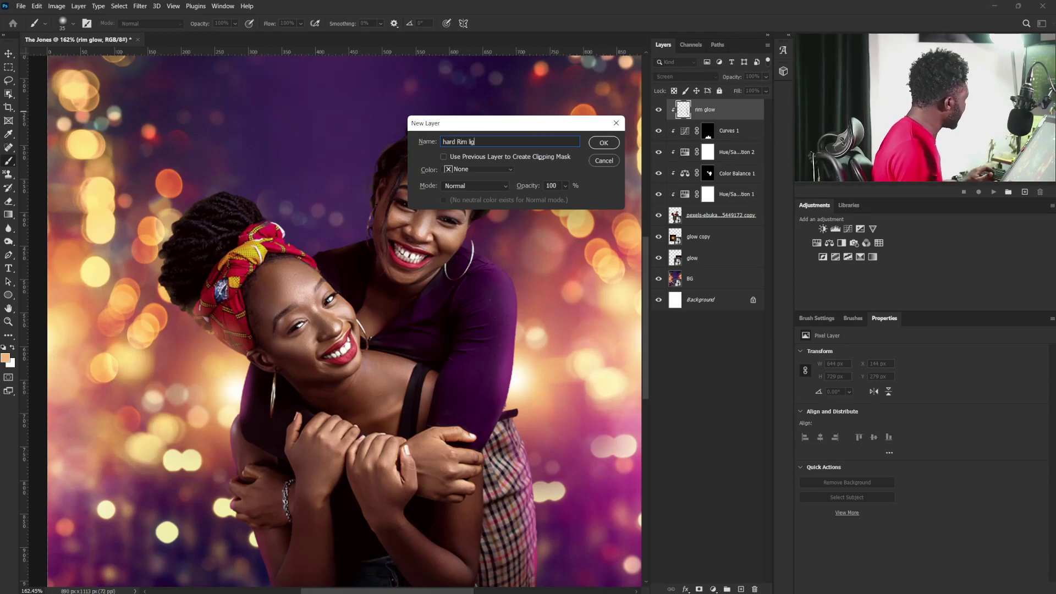
type("rd Rim light")
left_click(482, 185)
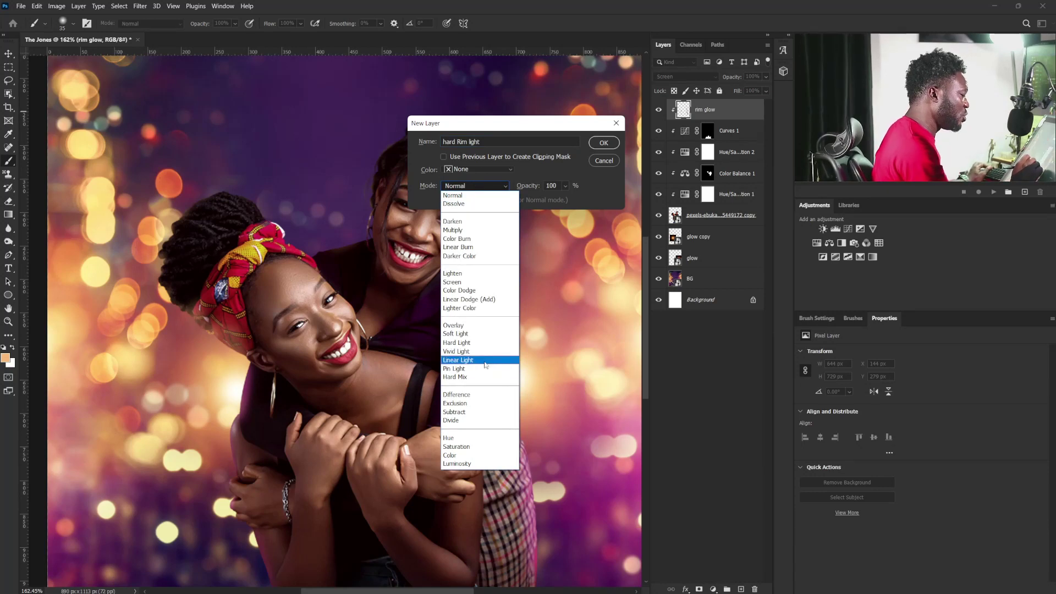
left_click(477, 290)
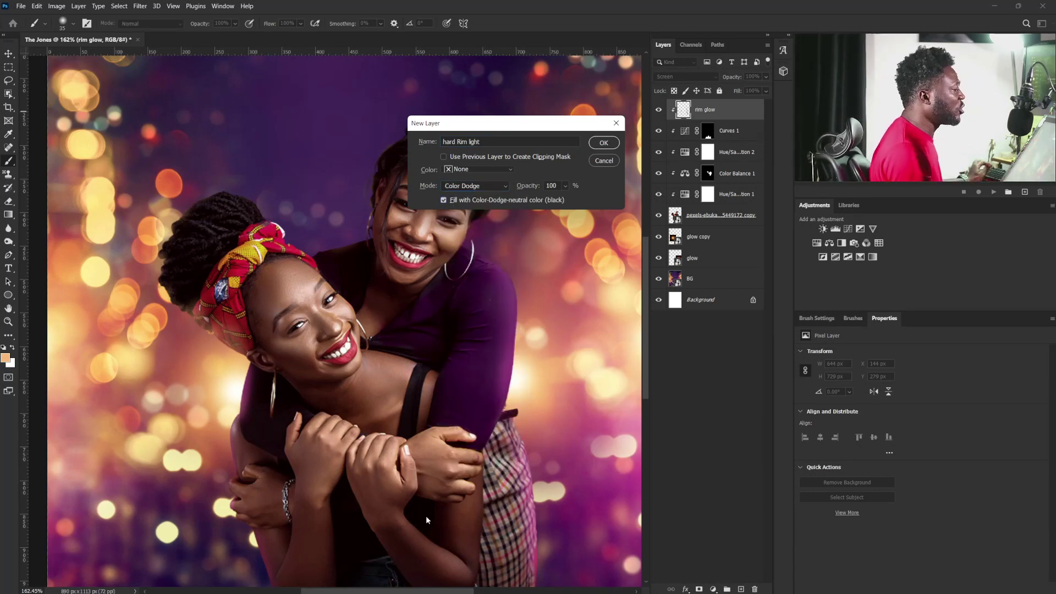
left_click(603, 143)
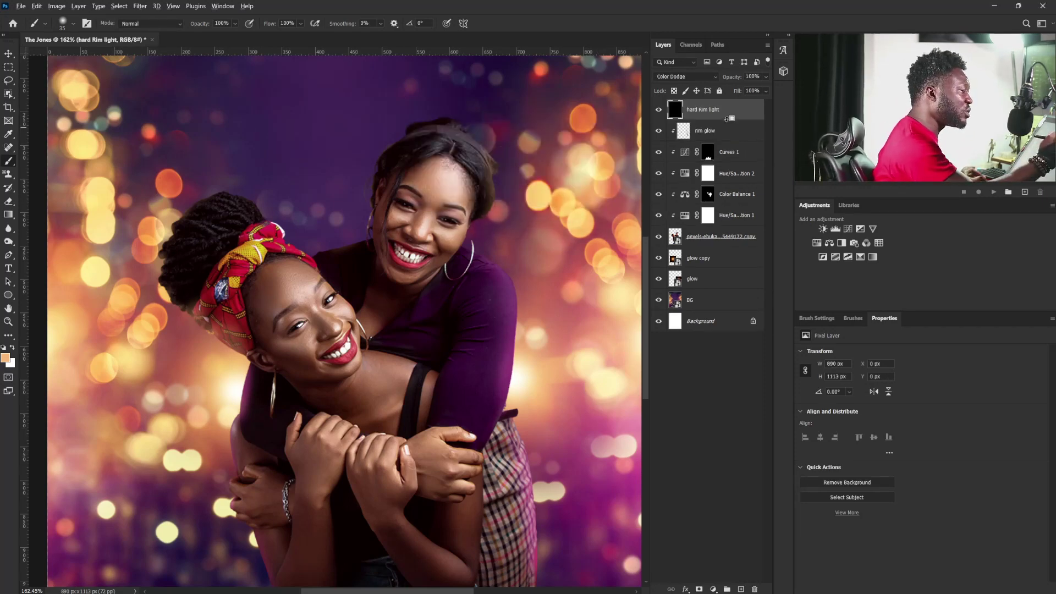
- Clip the hard Rim light layer to the layers below it
left_click(721, 124)
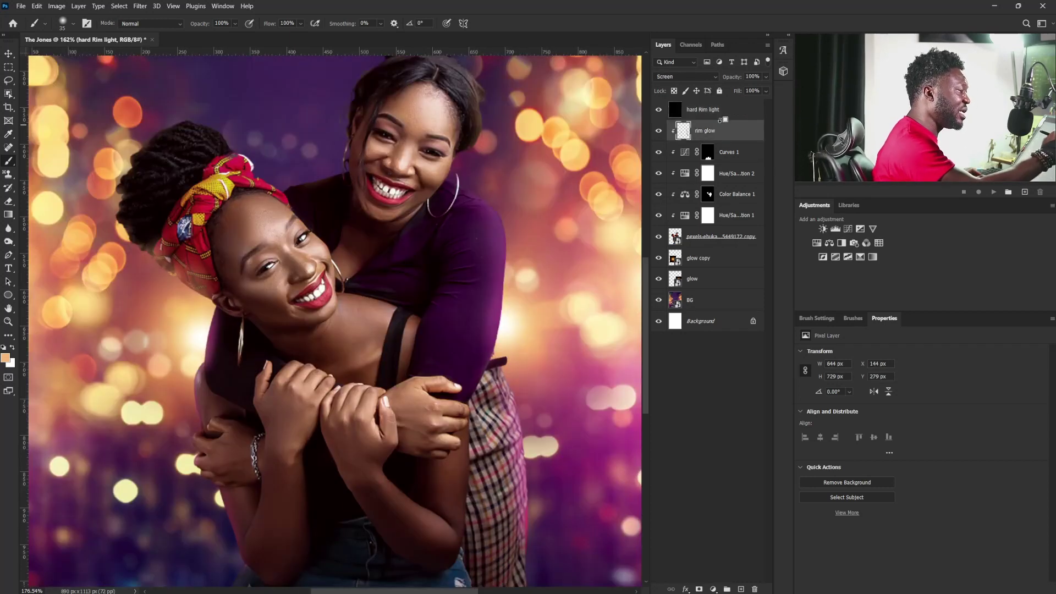
left_click(724, 113)
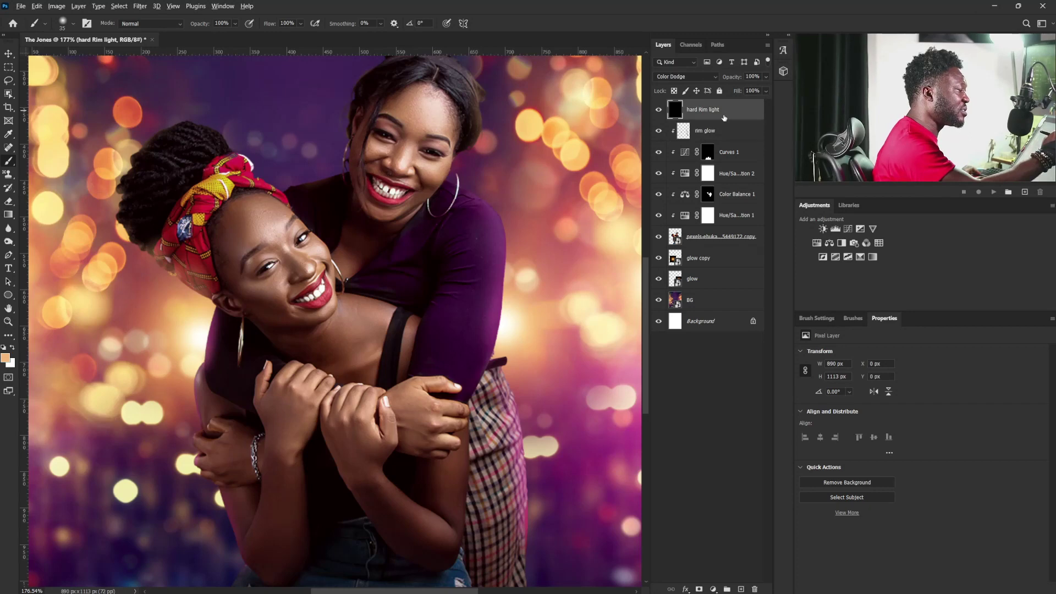
left_click(730, 117, "alt")
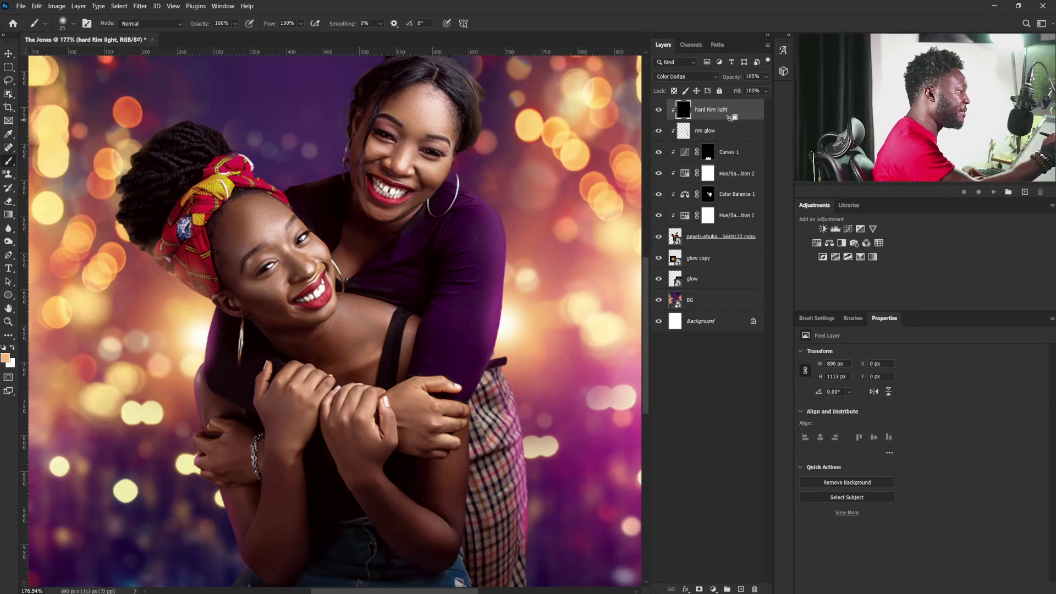
- Set the brush to 15 px with 18% flow for painting around the back woman's head
left_click_drag(485, 293, 458, 310)
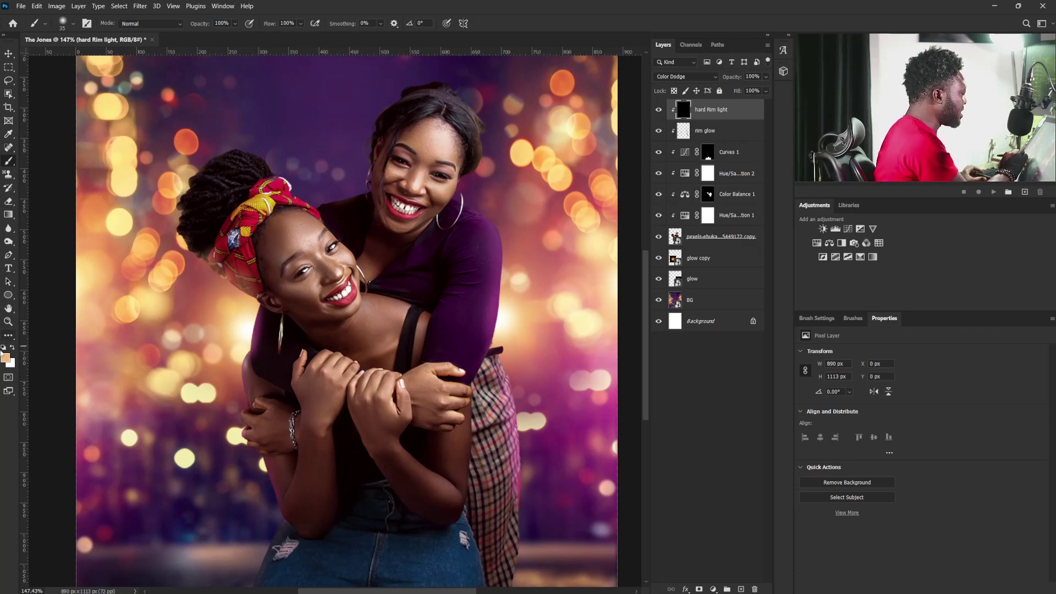
mouse_move(483, 143)
left_mouse_down()
mouse_move(503, 166)
mouse_move(493, 157)
mouse_move(484, 253)
left_mouse_up()
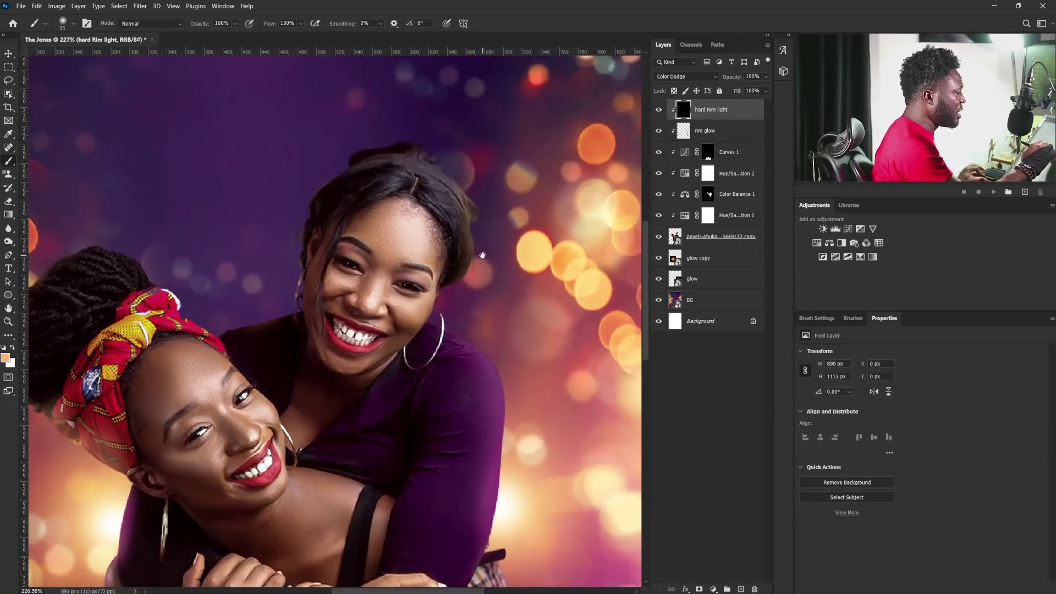
key("bracketleft")
key("bracketleft")
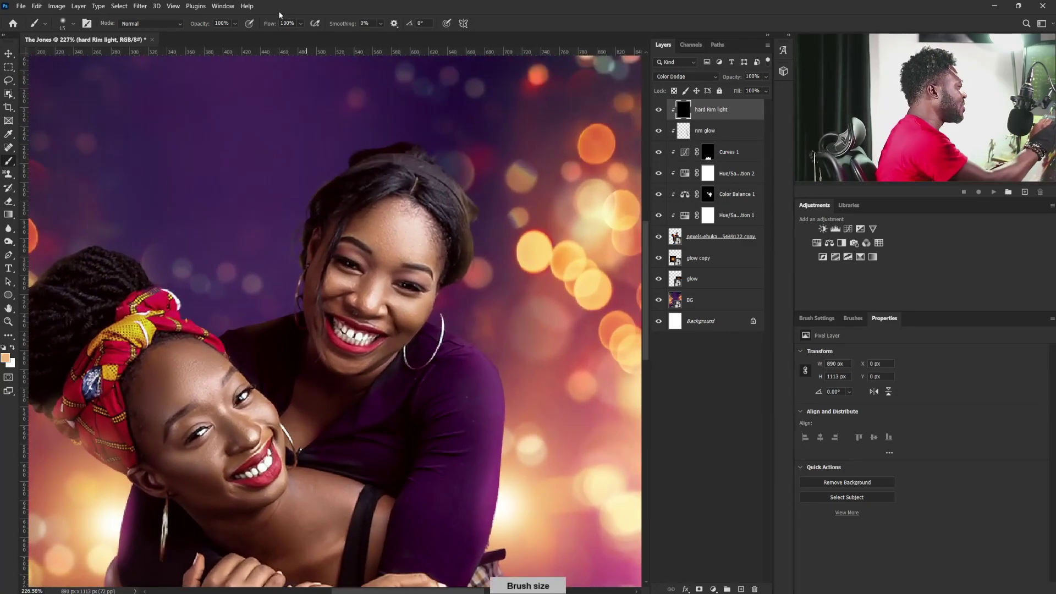
left_click(301, 25)
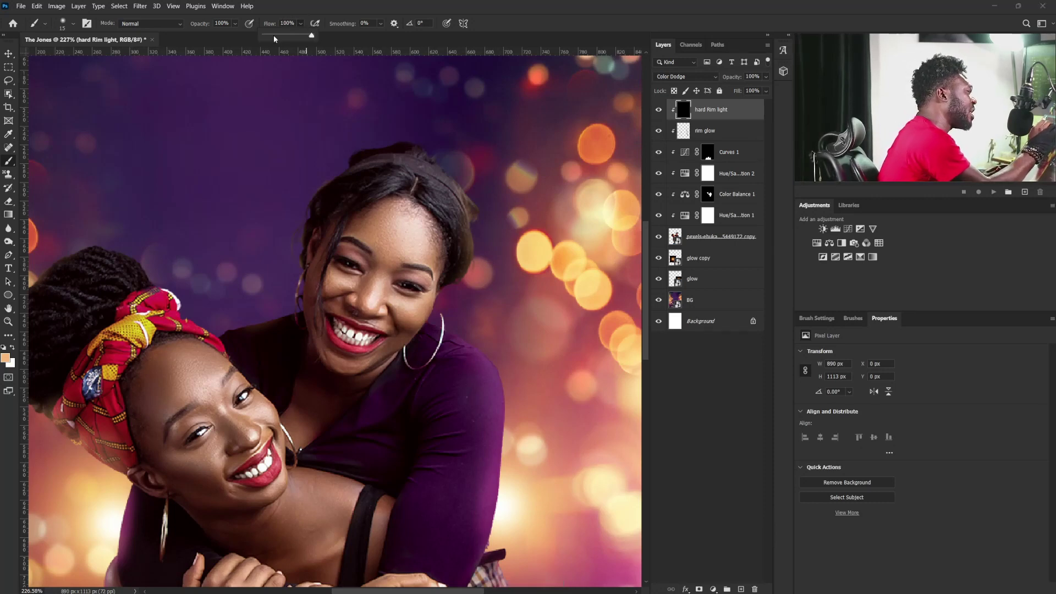
left_click(274, 35)
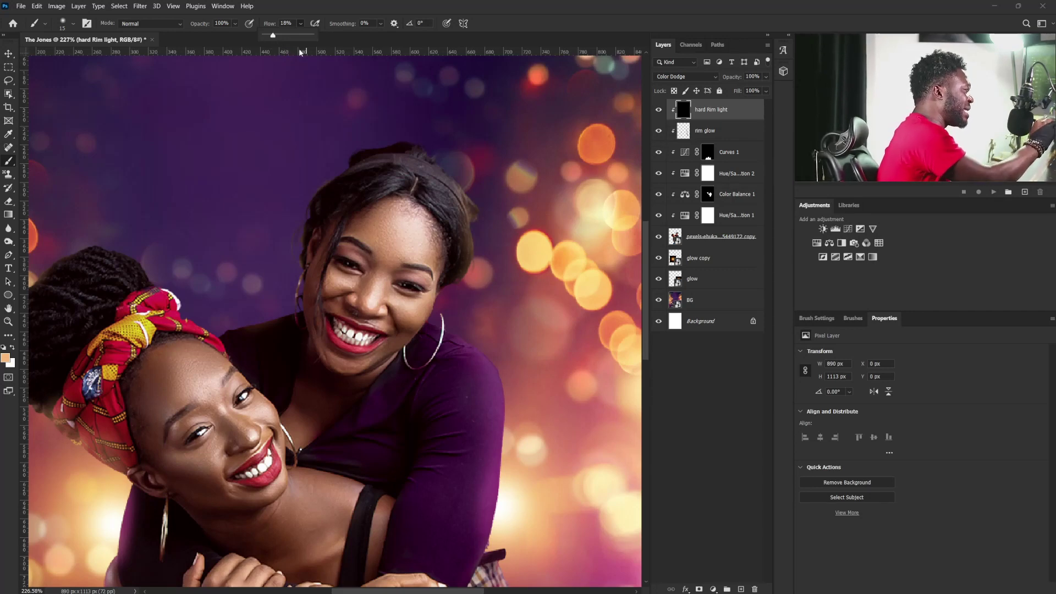
left_click(296, 19)
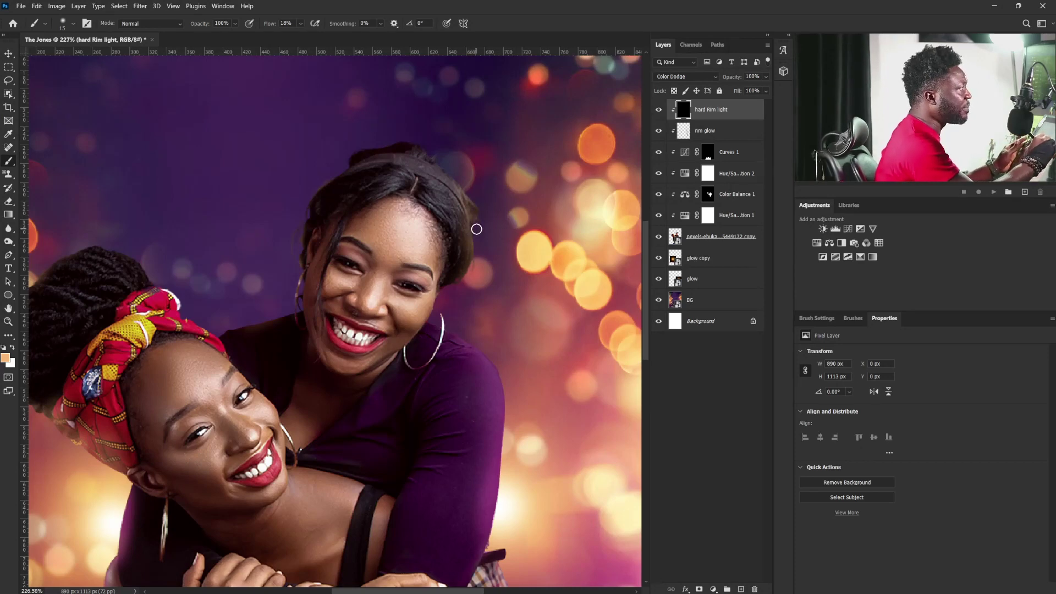
- Paint the orange hard rim light along the outer edge of the back woman's hair beside the background lights
key("bracketleft")
key("bracketleft")
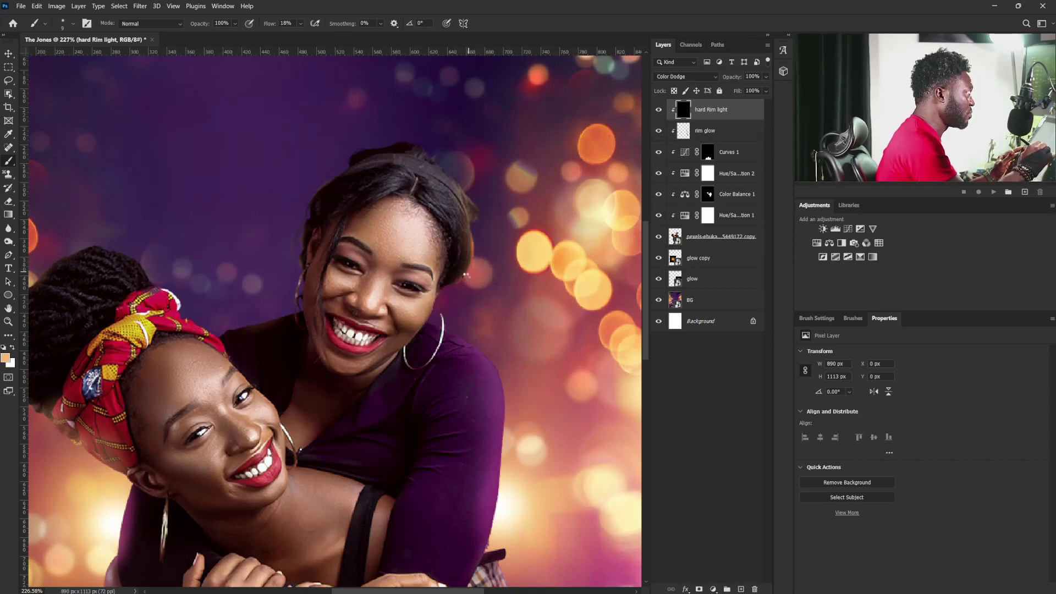
key("bracketright")
key("bracketright")
left_click_drag(473, 201, 479, 205)
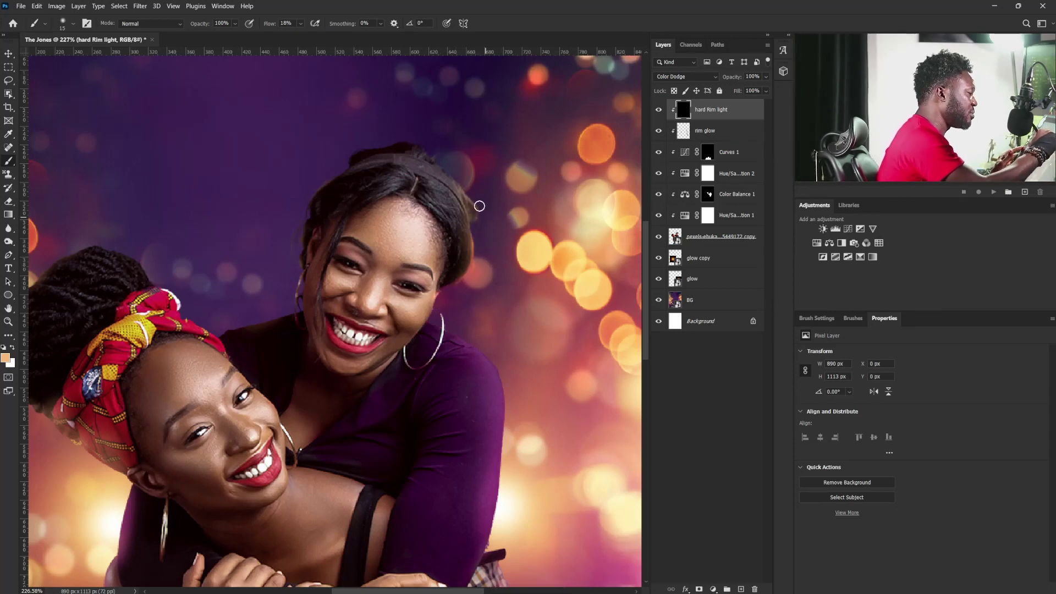
- Paint the orange hard rim light down the side of the back woman's hair nearest the front woman, adjusting the brush size
key("bracketleft")
key("bracketleft")
key("bracketleft")
key("bracketright")
key("bracketright")
key("bracketright")
mouse_move(338, 173)
left_mouse_down()
mouse_move(308, 223)
mouse_move(299, 273)
left_mouse_up()
key("bracketleft")
key("bracketleft")
key("bracketleft")
key("bracketleft")
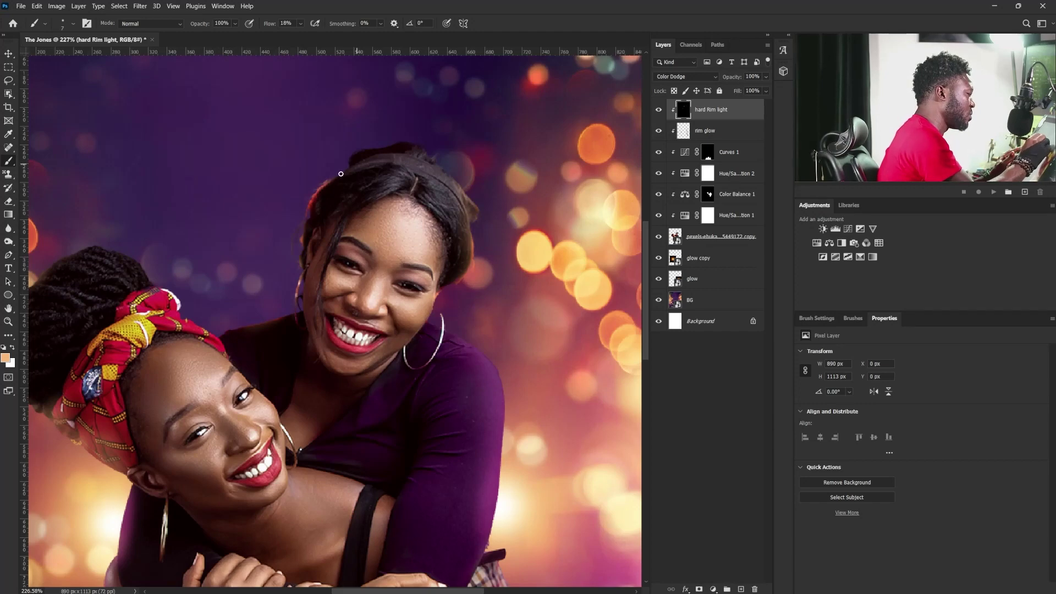
- Continue the orange hard rim light down the back woman's outer hair edge to behind her ear, starting with a 7 px brush
left_click_drag(453, 179, 478, 211)
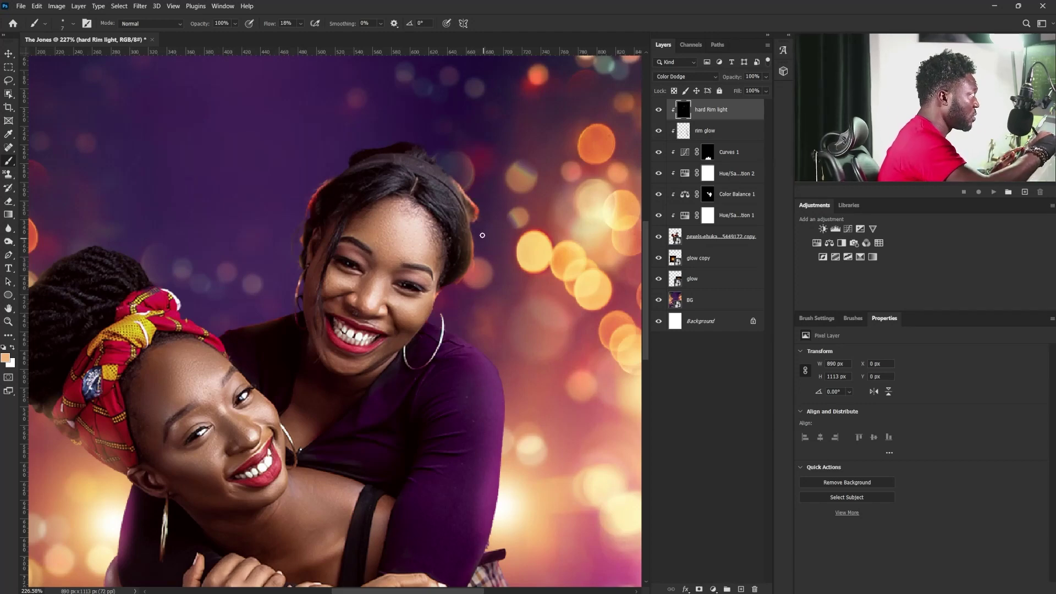
key("bracketright")
key("bracketright")
key("bracketright")
key("bracketright")
key("bracketright")
key("bracketright")
left_click_drag(480, 247, 465, 276)
- Paint the orange hard rim light across the back woman's shoulder beside the headwrap with a 40 px brush
key("bracketleft")
key("bracketleft")
key("bracketleft")
key("bracketright")
key("bracketright")
key("bracketright")
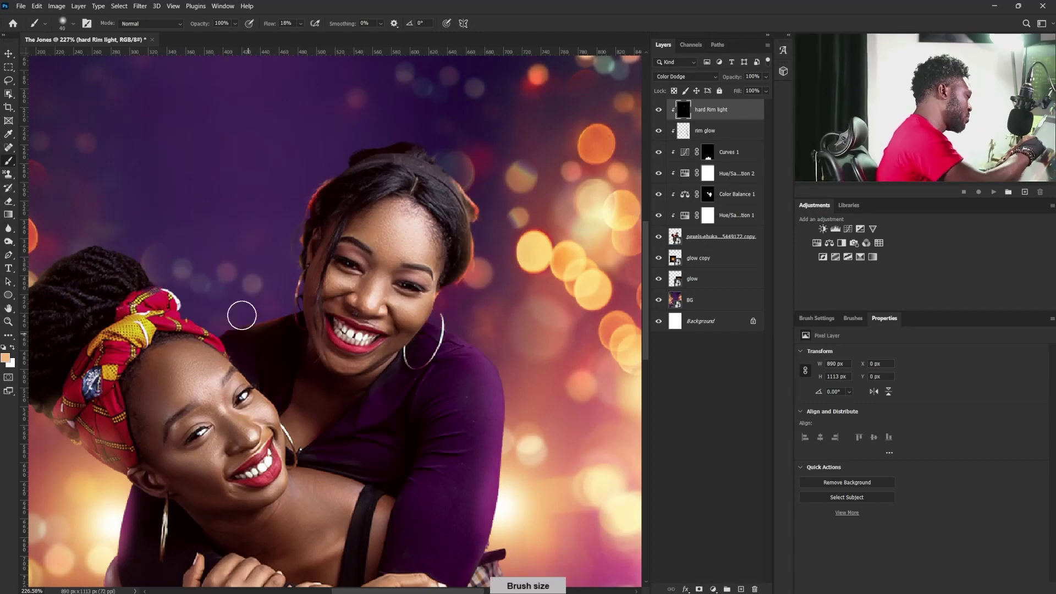
left_click_drag(241, 315, 283, 328)
left_click_drag(493, 408, 507, 363)
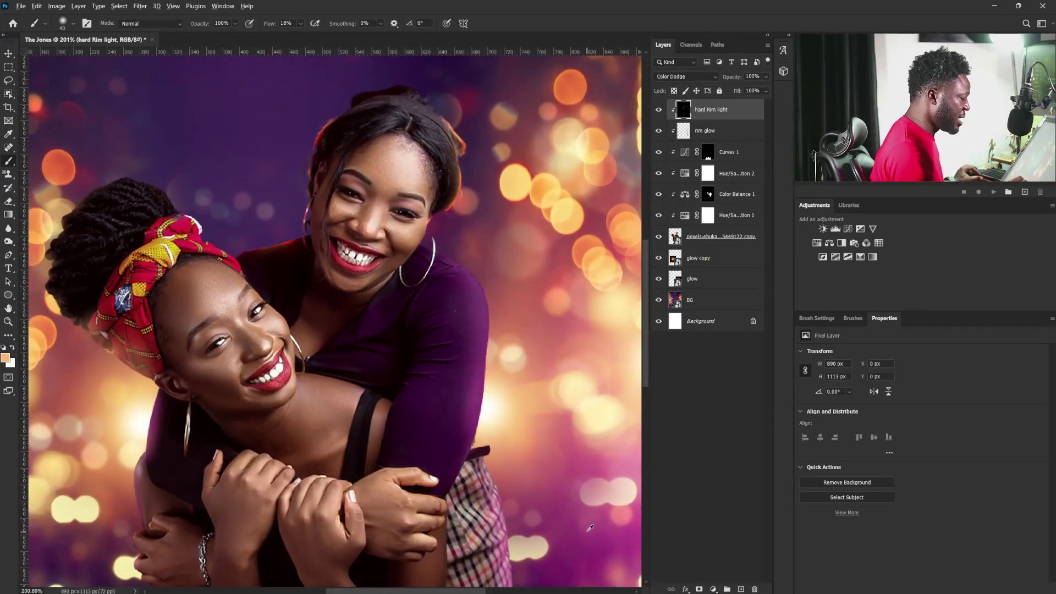
- Sample the magenta from the background and paint a hard rim down the outer edge of the purple sleeve with a 20 px brush
left_click(575, 549, "alt")
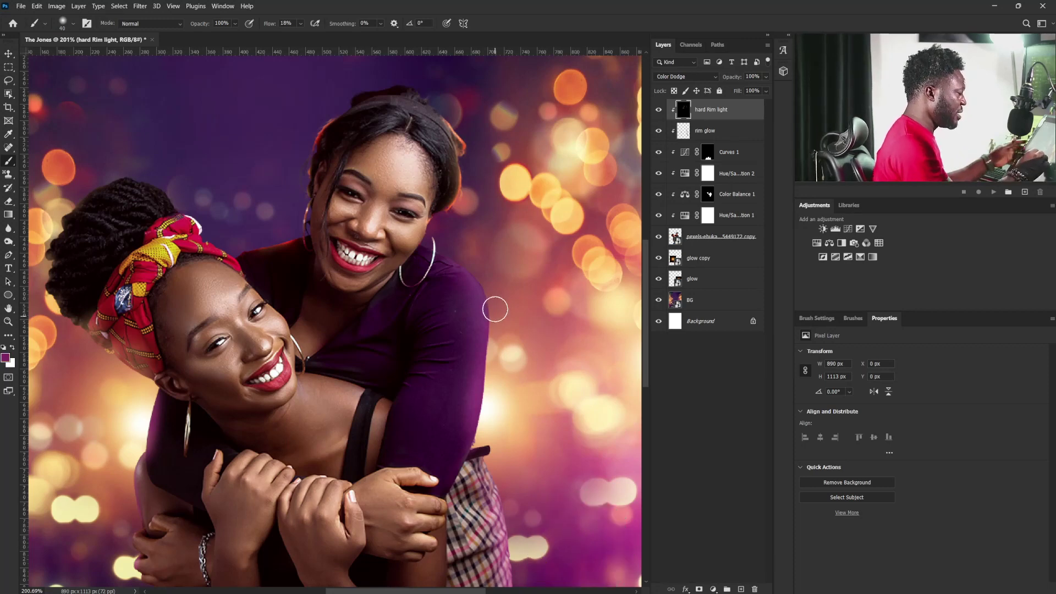
key("bracketleft")
key("bracketleft")
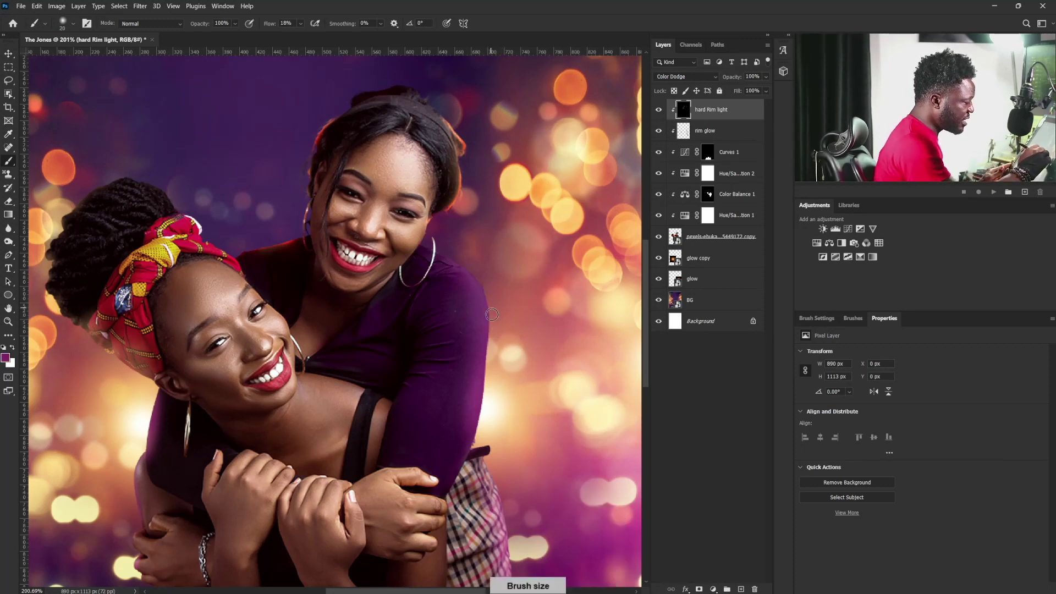
left_click_drag(490, 274, 472, 444)
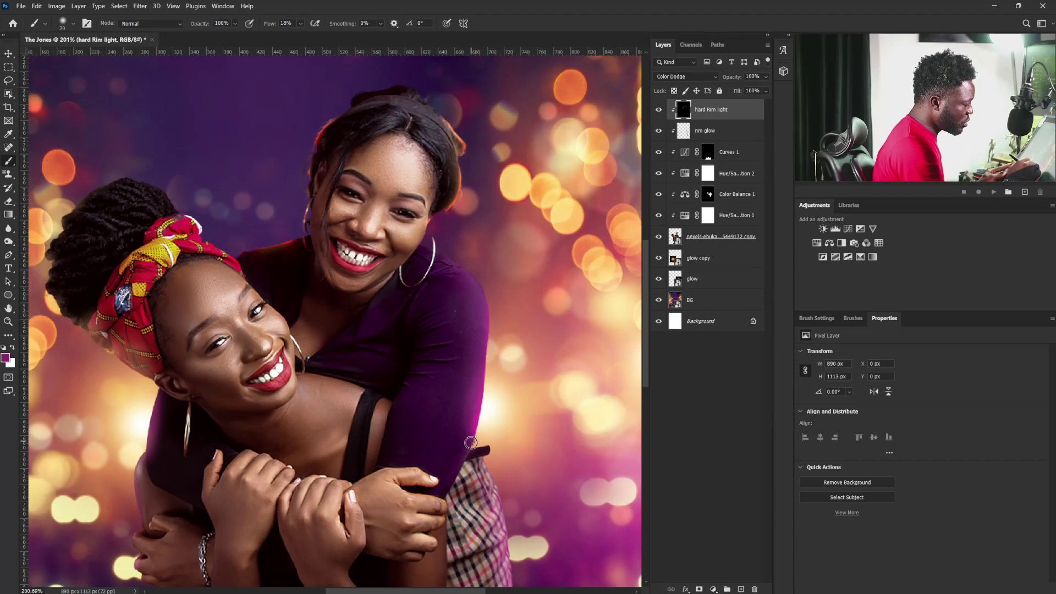
key("bracketleft")
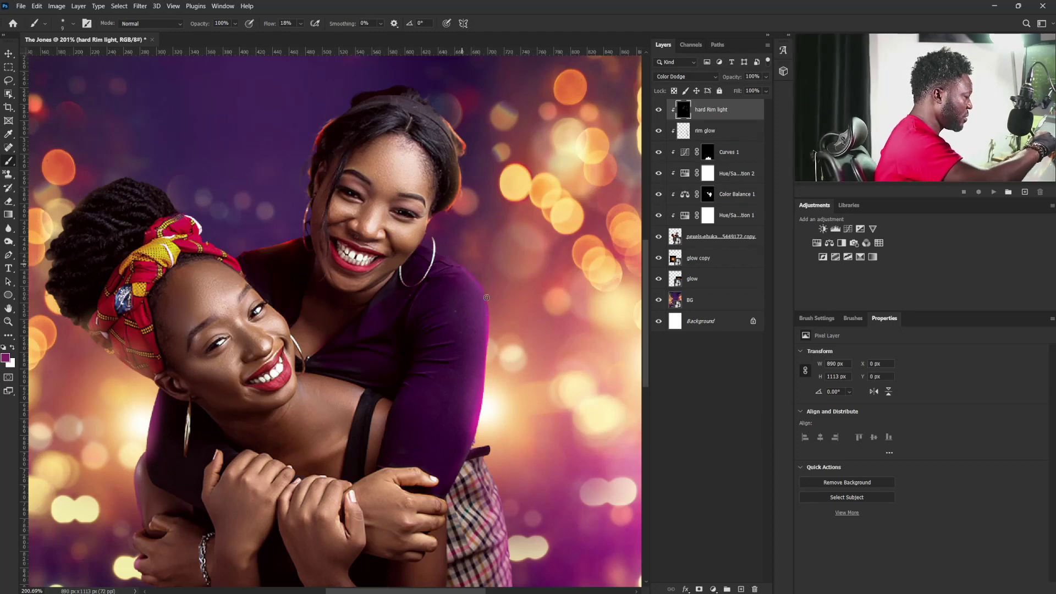
- Brush the magenta hard rim light over the back woman's outer shoulder with a 70 px brush
key("bracketright")
key("bracketright")
key("bracketright")
key("bracketright")
key("bracketright")
key("bracketright")
key("bracketright")
key("bracketright")
key("bracketright")
key("bracketright")
key("bracketright")
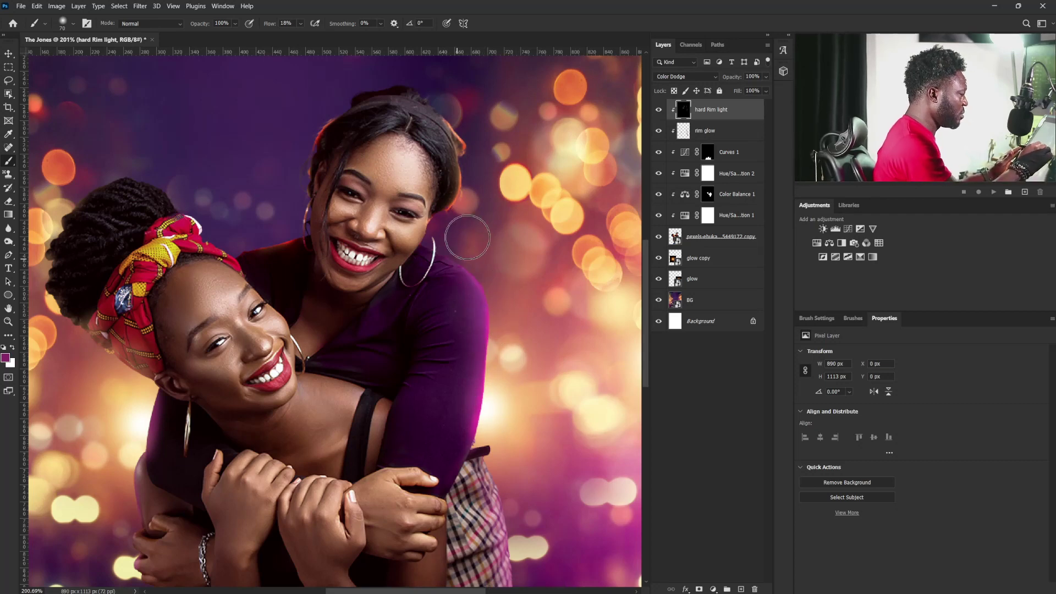
- Paint the magenta hard rim along the purple sleeve's edge beside the front woman's earring with a 30 px brush
key("bracketleft")
key("bracketleft")
key("bracketleft")
key("bracketleft")
key("bracketleft")
key("bracketleft")
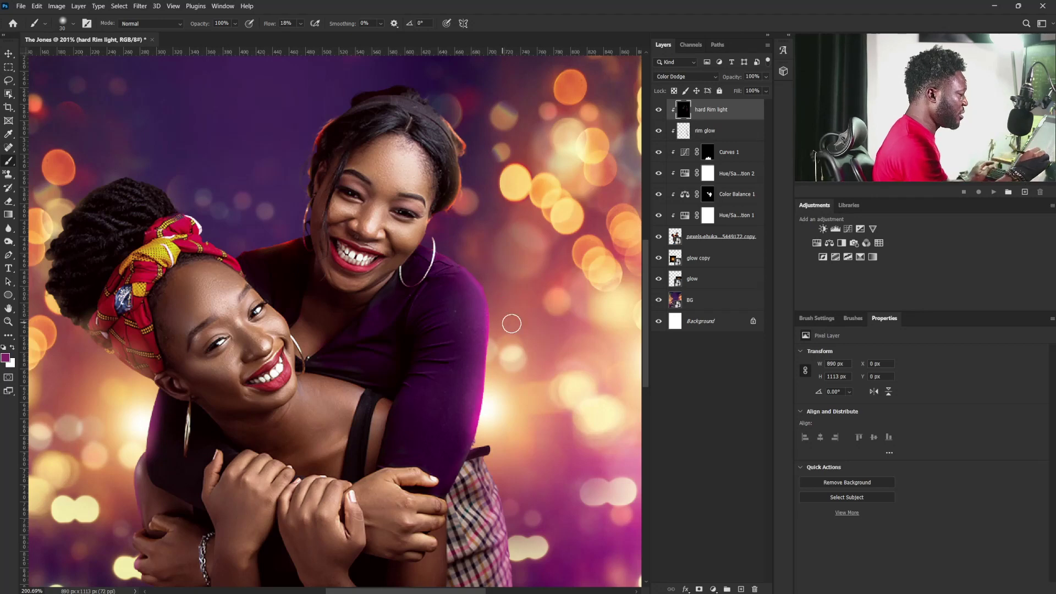
left_click_drag(392, 405, 539, 272)
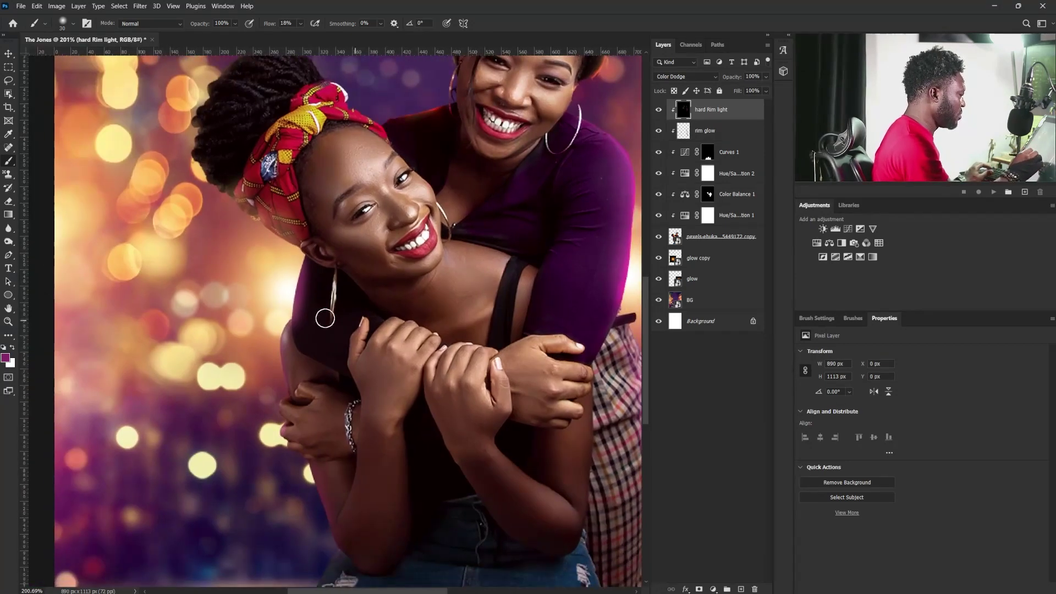
left_click_drag(295, 270, 298, 290)
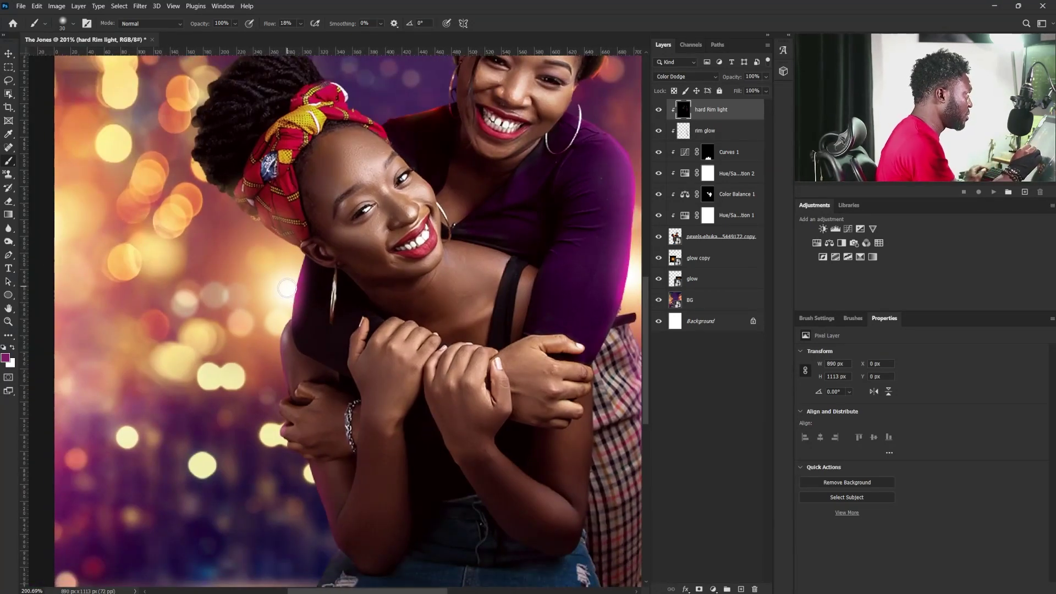
- Continue the magenta hard rim down the front woman's outer upper arm to the hand holding it, adjusting the brush size
key("]")
key("]")
key("]")
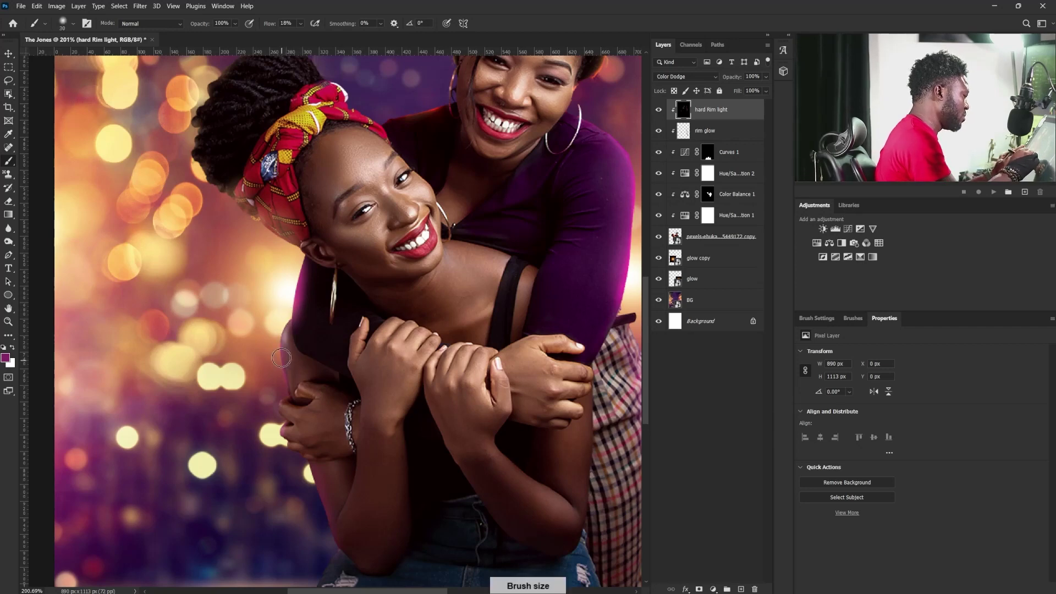
key("bracketleft")
key("bracketleft")
key("bracketleft")
key("bracketleft")
key("bracketleft")
key("bracketleft")
key("bracketleft")
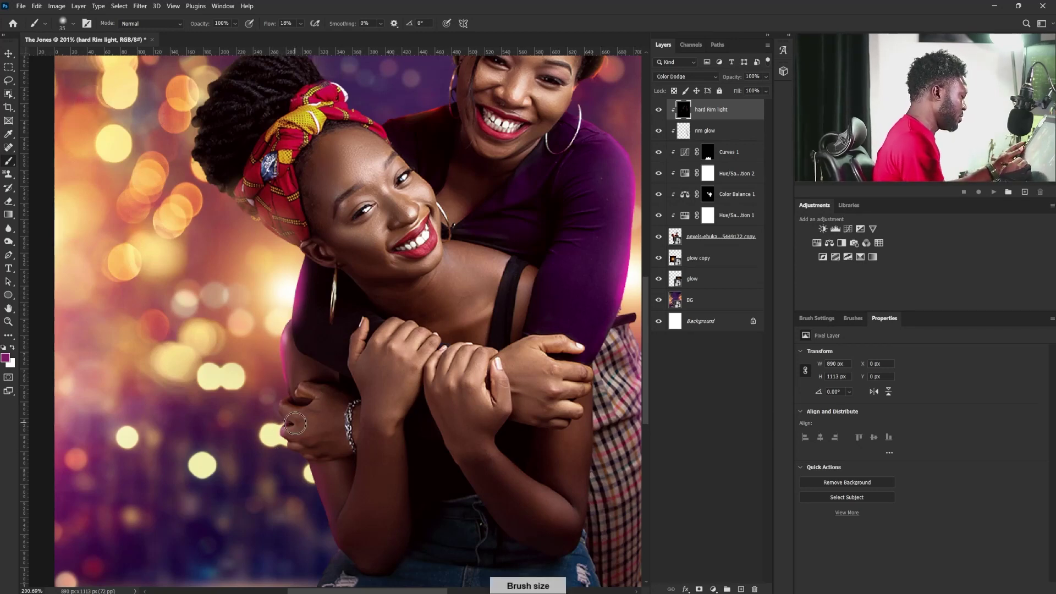
- Paint the magenta hard rim down the front woman's outer arm below the bracelet hand with a 45 px brush
key("bracketright")
key("bracketright")
key("bracketright")
key("bracketright")
key("bracketright")
key("bracketright")
key("bracketright")
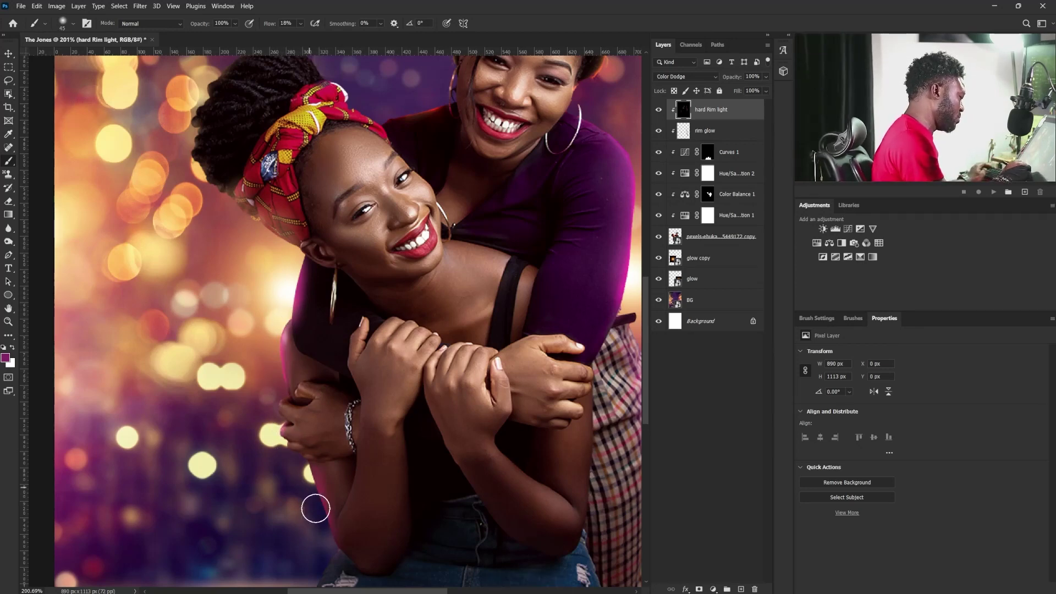
- Sample the warm orange beside the headwrap and paint a hard rim along the headwrap's outer edge with the 45 px brush
left_click_drag(463, 470, 399, 465)
left_click_drag(546, 302, 567, 308)
left_click_drag(331, 402, 443, 399)
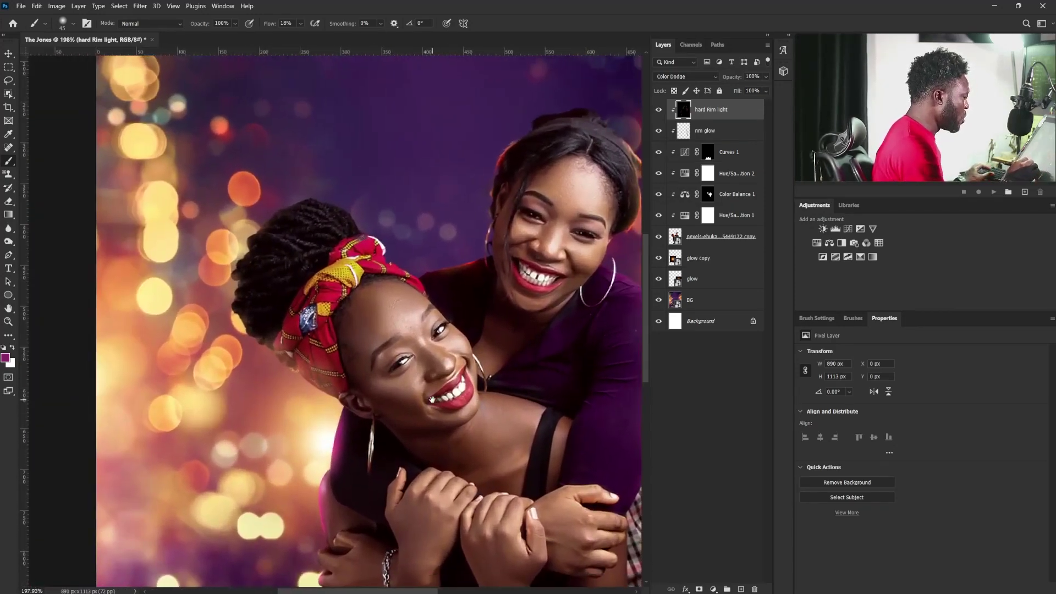
left_click(298, 408, "alt")
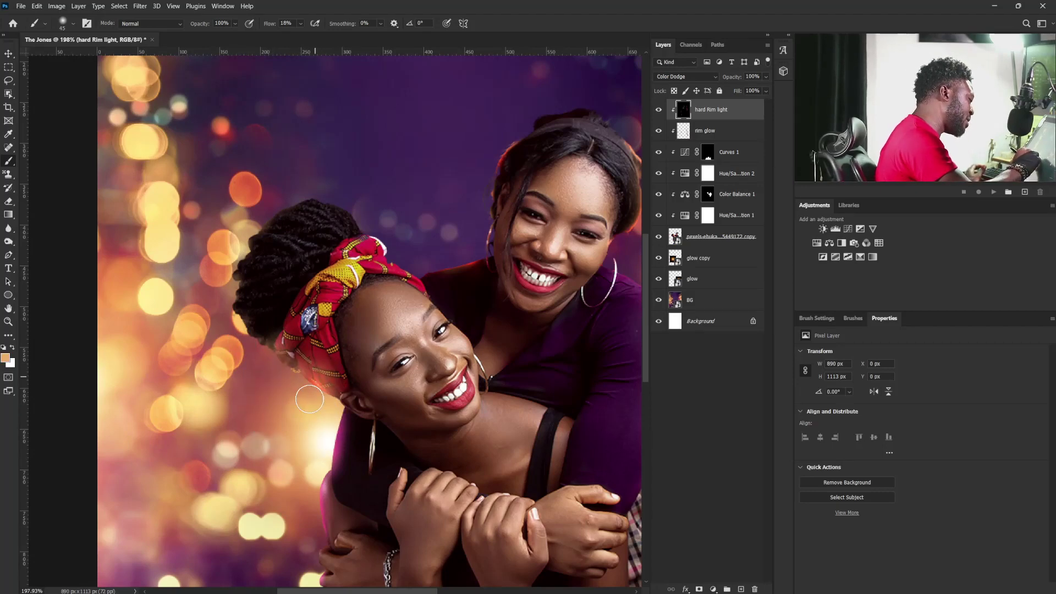
mouse_move(309, 399)
left_mouse_down()
mouse_move(291, 320)
mouse_move(275, 376)
mouse_move(266, 336)
mouse_move(260, 345)
left_mouse_up()
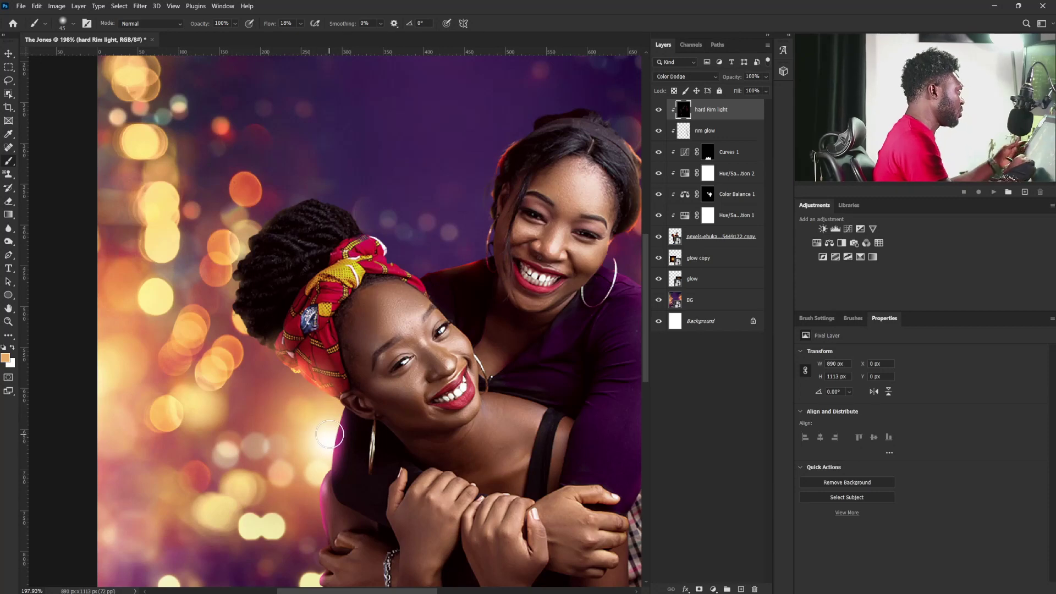
- Paint the orange hard rim on the hair where the bun meets the headwrap, reducing the brush to 7 px
key("bracketleft")
key("bracketleft")
key("bracketleft")
key("bracketleft")
key("bracketleft")
key("bracketleft")
key("bracketleft")
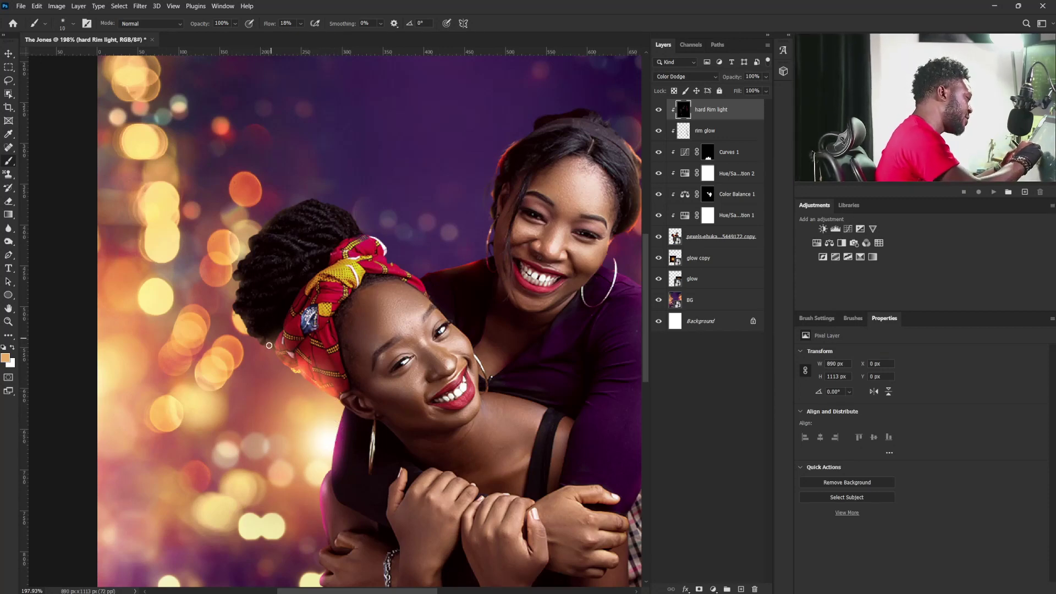
key("bracketleft")
key("bracketleft")
key("bracketleft")
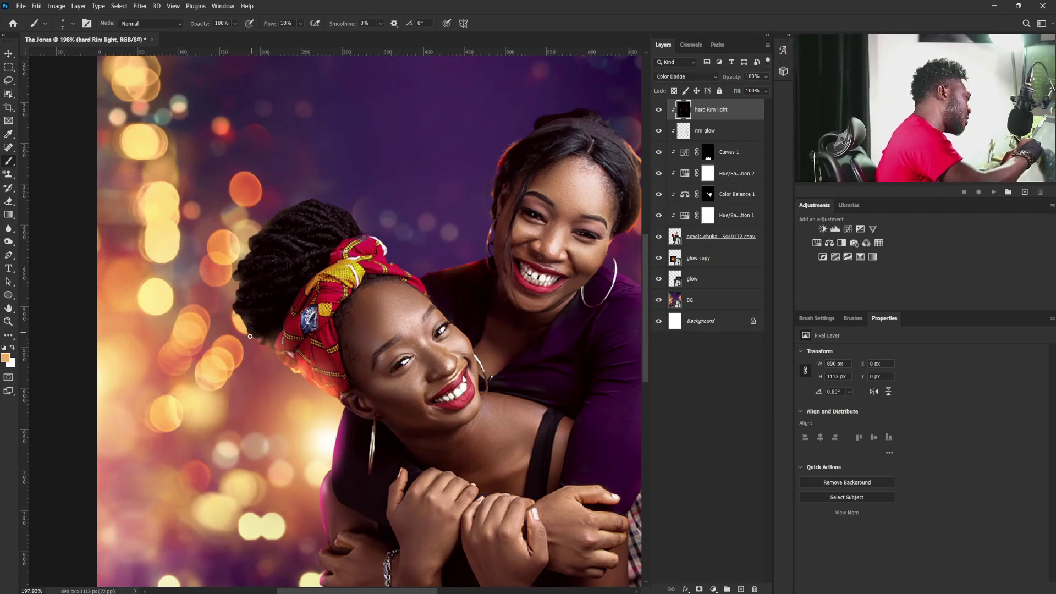
- Paint the orange hard rim around the outer edge of the front woman's hair bun, alternating between fine and 20 px brushes
key("bracketright")
key("bracketright")
key("bracketright")
key("bracketright")
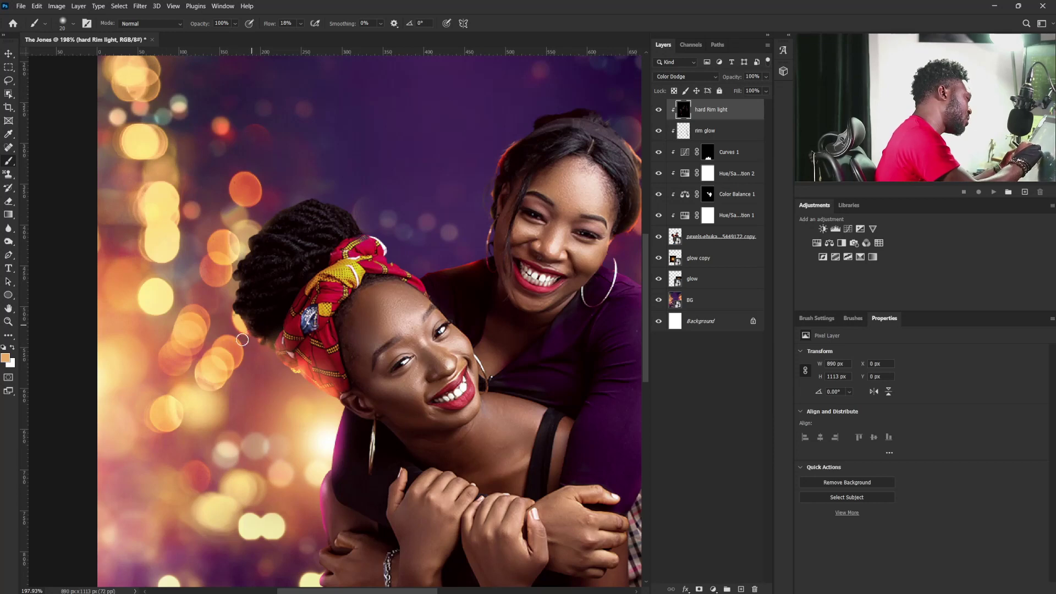
key("bracketleft")
key("bracketleft")
key("bracketleft")
key("bracketleft")
key("bracketright")
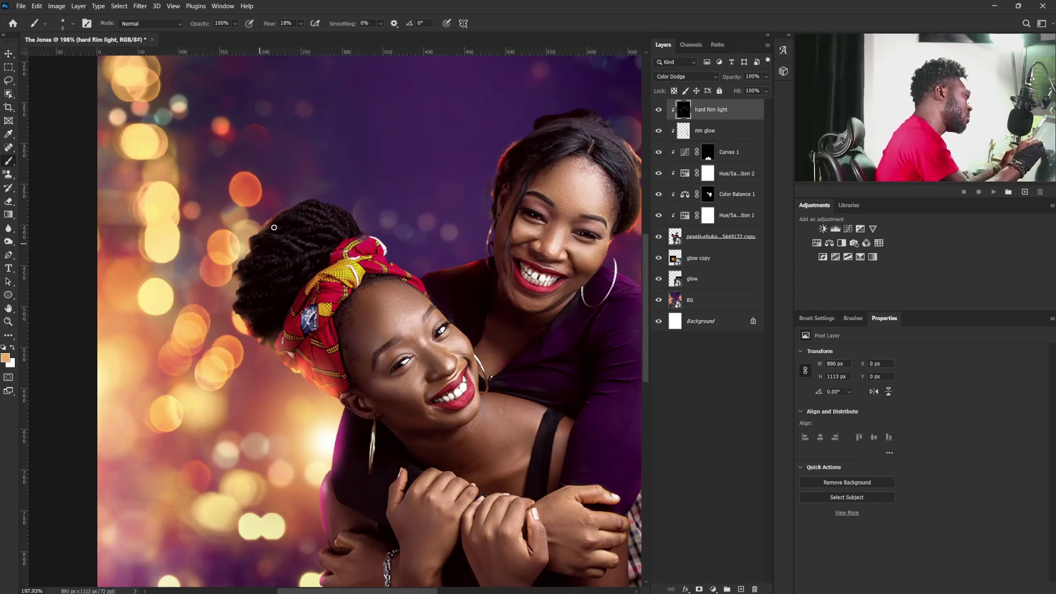
key("bracketright")
key("bracketright")
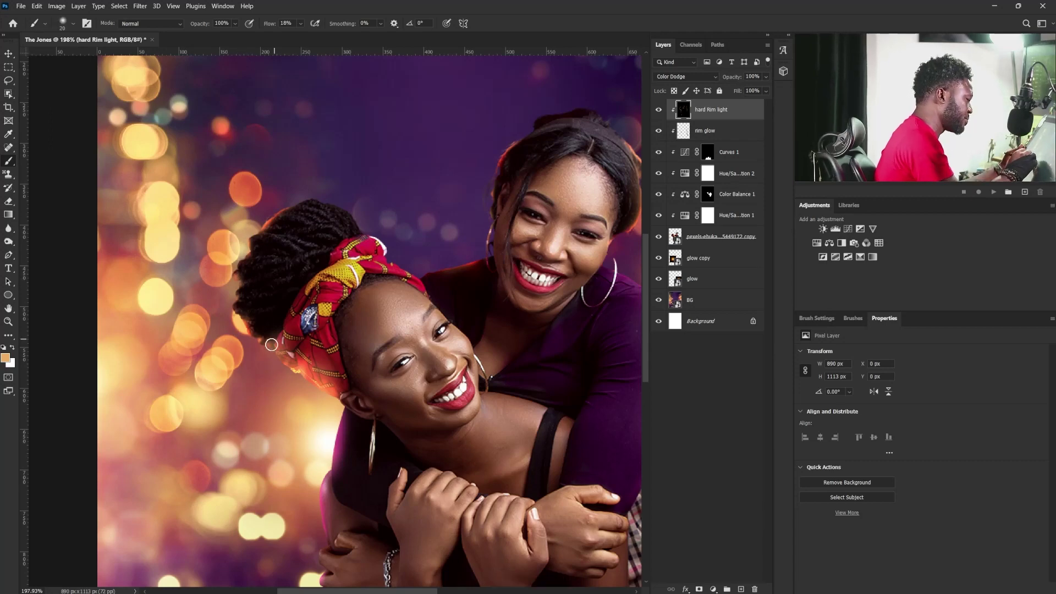
left_click_drag(272, 345, 284, 361)
- Paint the orange hard rim down the outer edge of the back woman's plaid trousers with the 20 px brush
left_click_drag(330, 405, 304, 389)
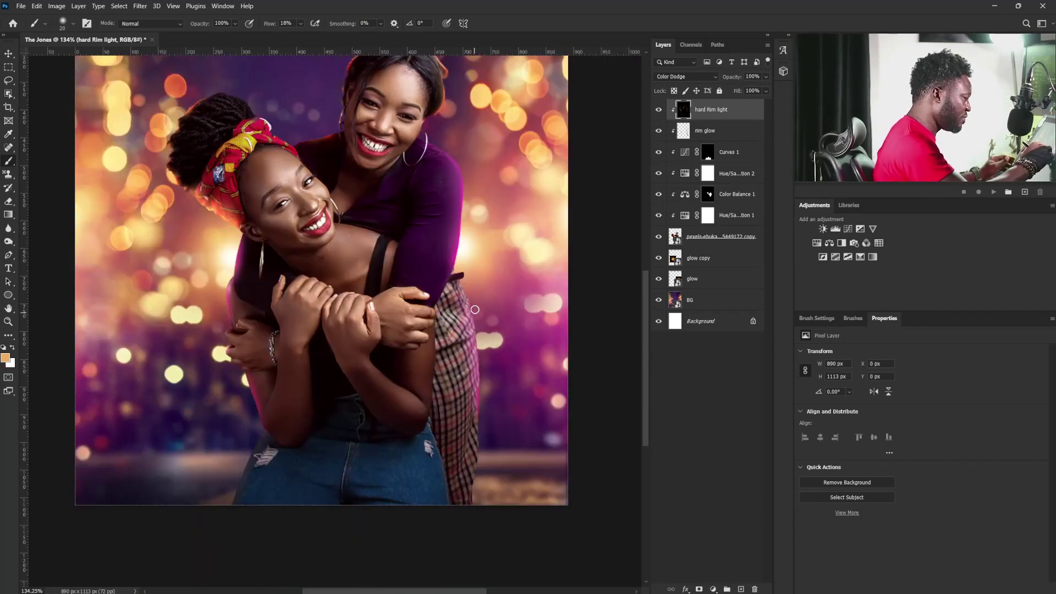
mouse_move(462, 284)
left_mouse_down()
mouse_move(485, 384)
mouse_move(468, 286)
mouse_move(479, 421)
mouse_move(482, 329)
mouse_move(474, 518)
left_mouse_up()
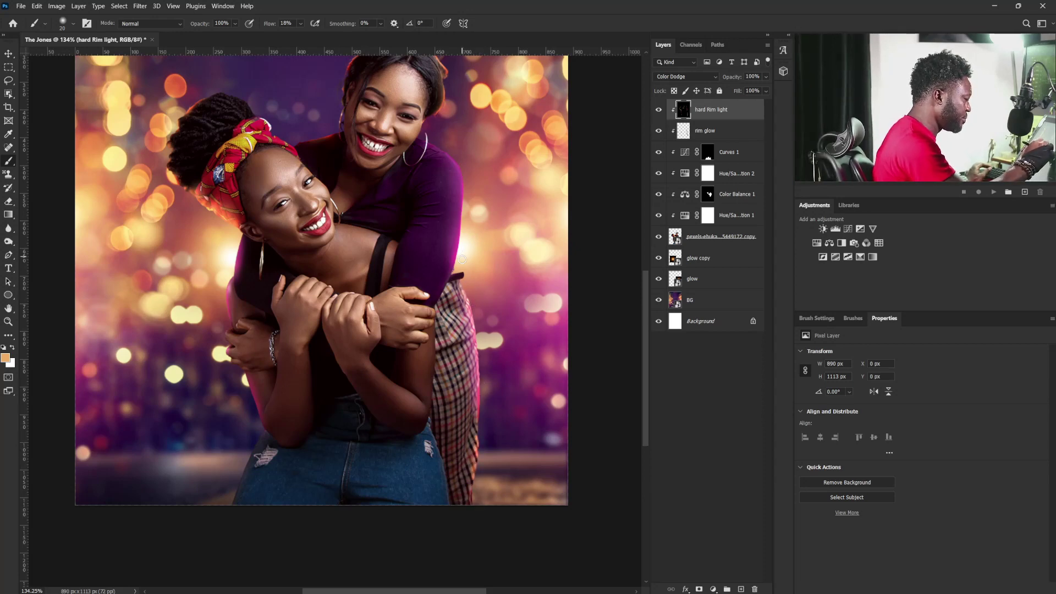
left_click_drag(449, 164, 433, 171)
left_click_drag(414, 194, 416, 320)
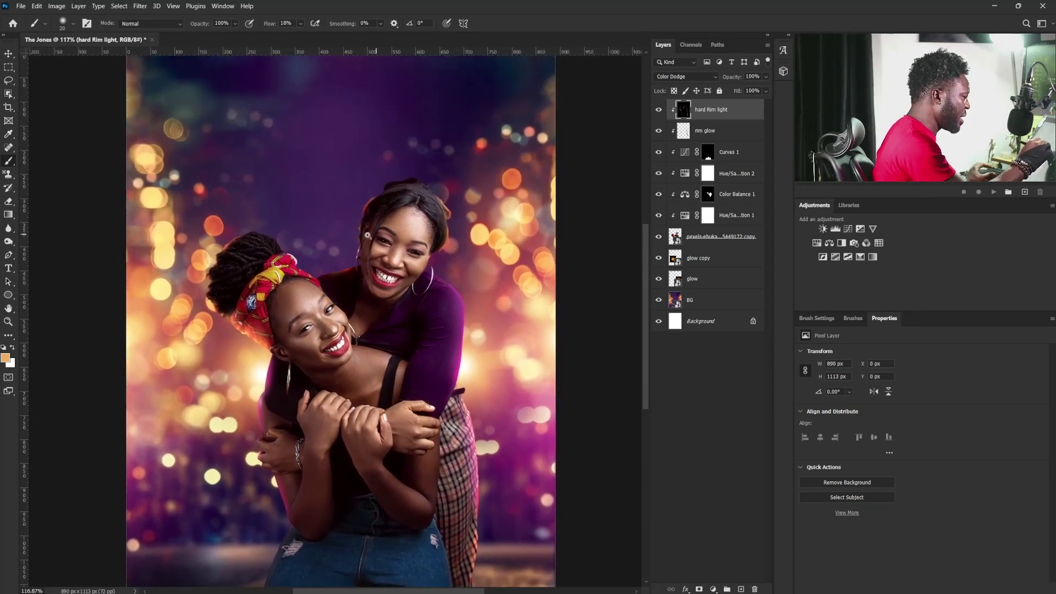
- Brush the orange light onto the back woman's temple and cheek by her hoop earring, going from a 40 to a 25 px brush
left_click_drag(361, 237, 395, 241)
key("bracketright")
key("bracketright")
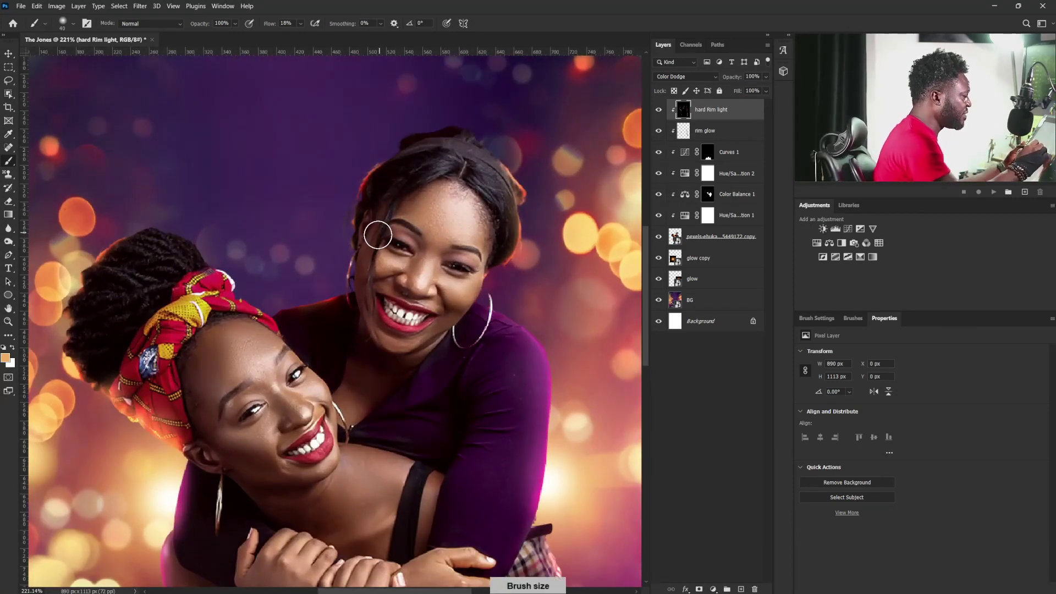
key("bracketleft")
key("bracketleft")
key("bracketleft")
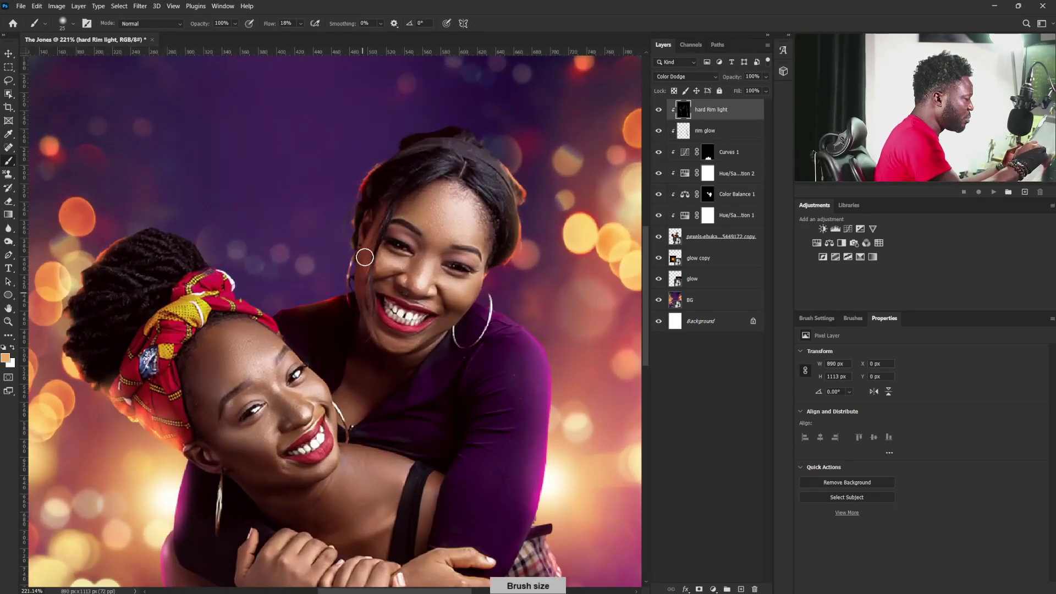
- Paint the orange hard rim along the hair strands beside the back woman's temple with a 7 px brush
key("bracketleft")
key("bracketleft")
key("bracketleft")
key("bracketleft")
key("bracketleft")
key("bracketleft")
left_click_drag(360, 240, 369, 204)
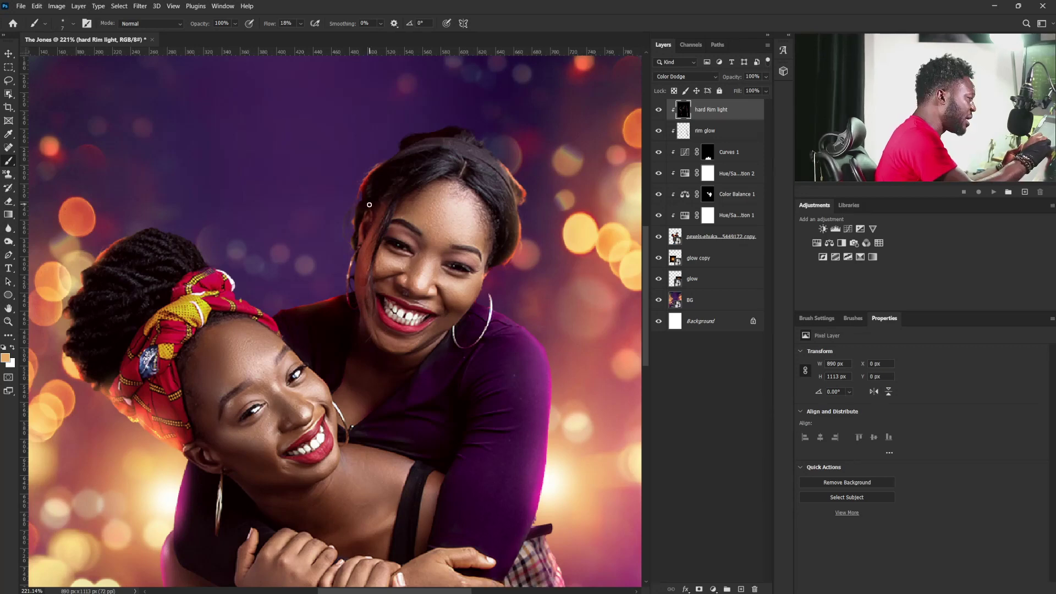
- Add orange hard rim touches along the shaded side of the back woman's face, starting with a 15 px brush
key("bracketright")
key("bracketright")
key("bracketright")
key("bracketright")
key("bracketright")
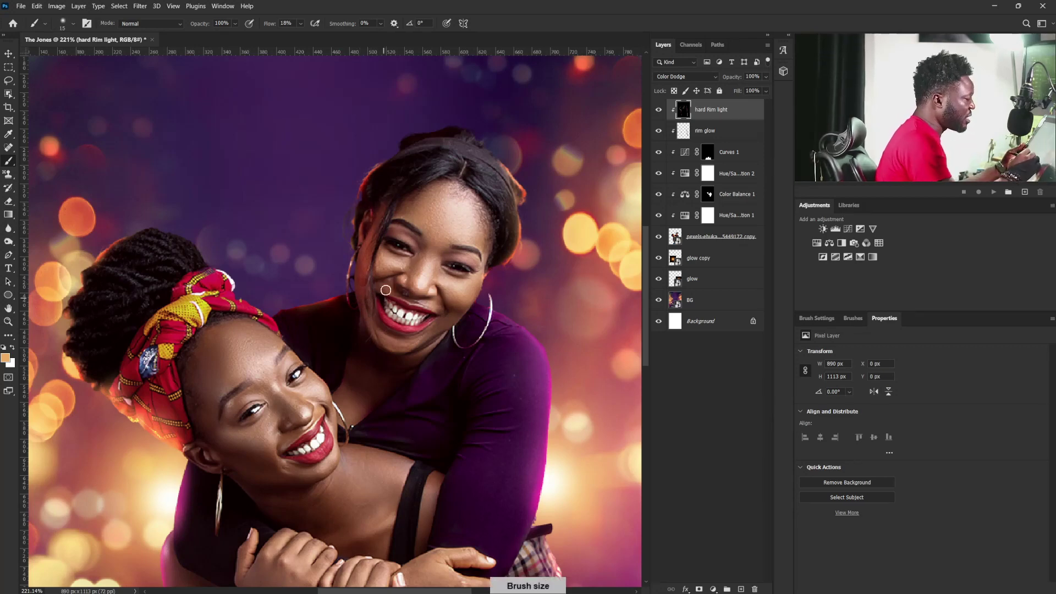
key("bracketleft")
key("bracketleft")
key("bracketleft")
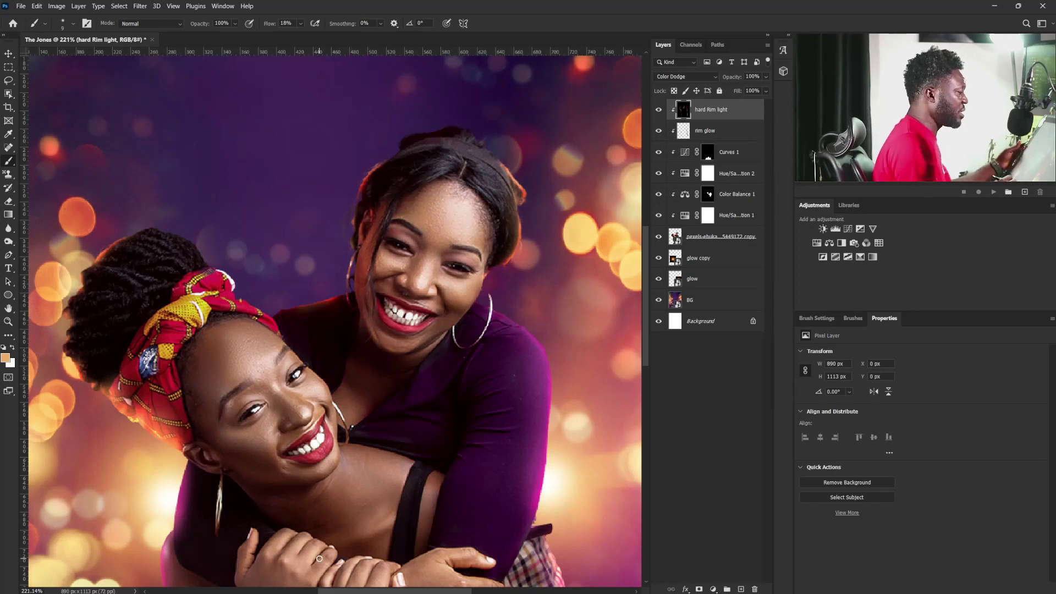
- Switch the brush to white at 50% flow and paint a bright rim along the edges of the back woman's hair
key("x")
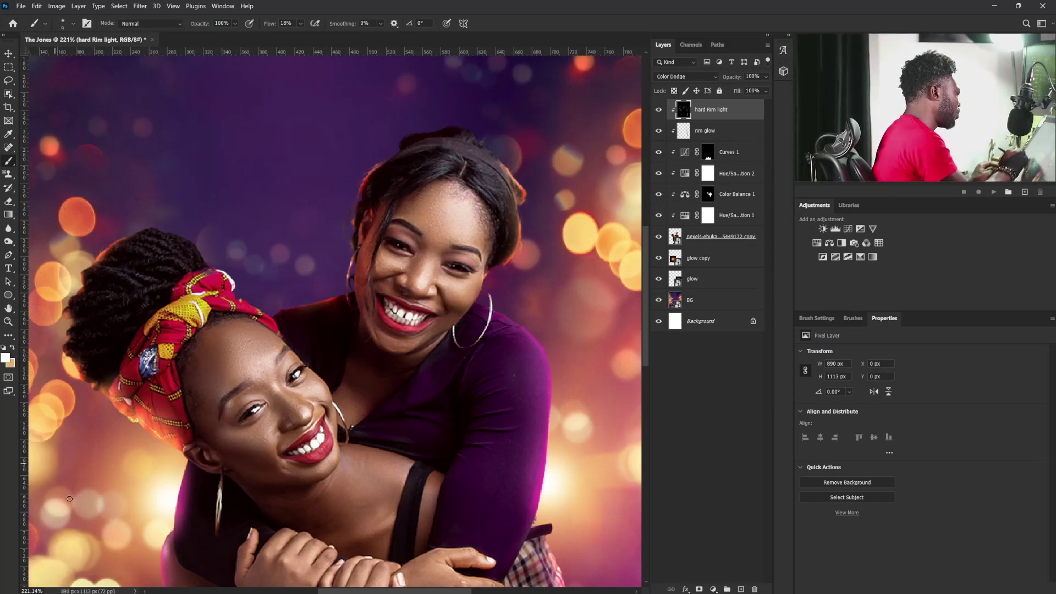
left_click(300, 24)
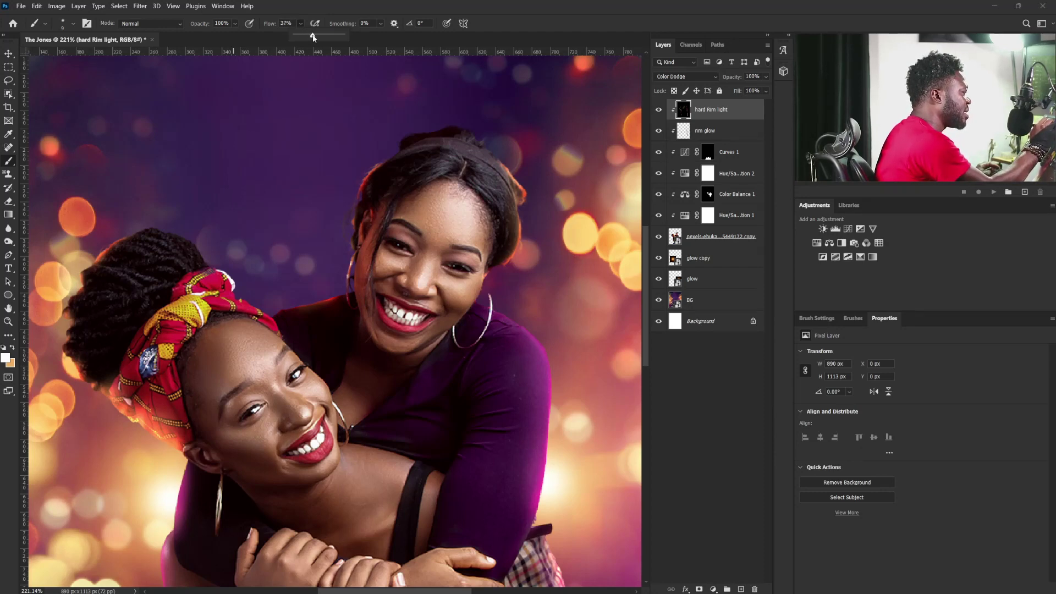
left_click_drag(313, 36, 320, 36)
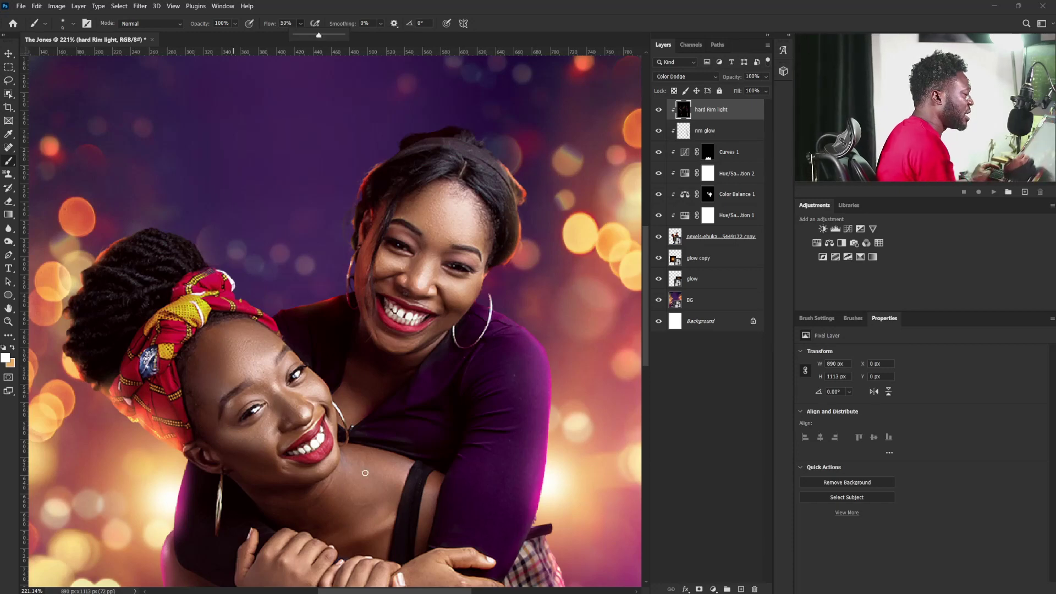
left_click(524, 216)
left_click_drag(523, 228, 510, 261)
key("[")
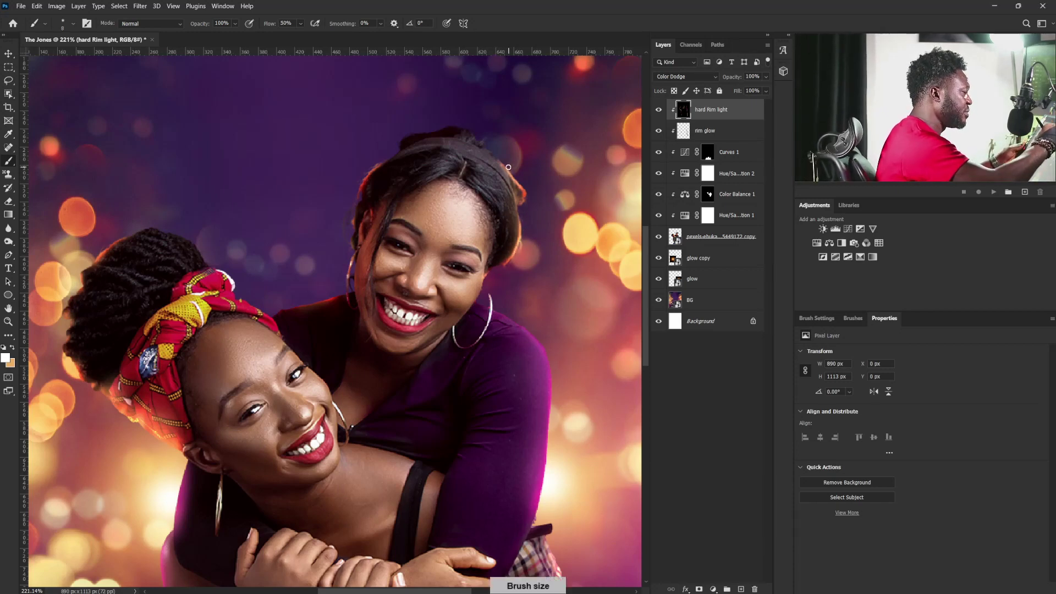
left_click_drag(506, 167, 524, 189)
key("]")
key("]")
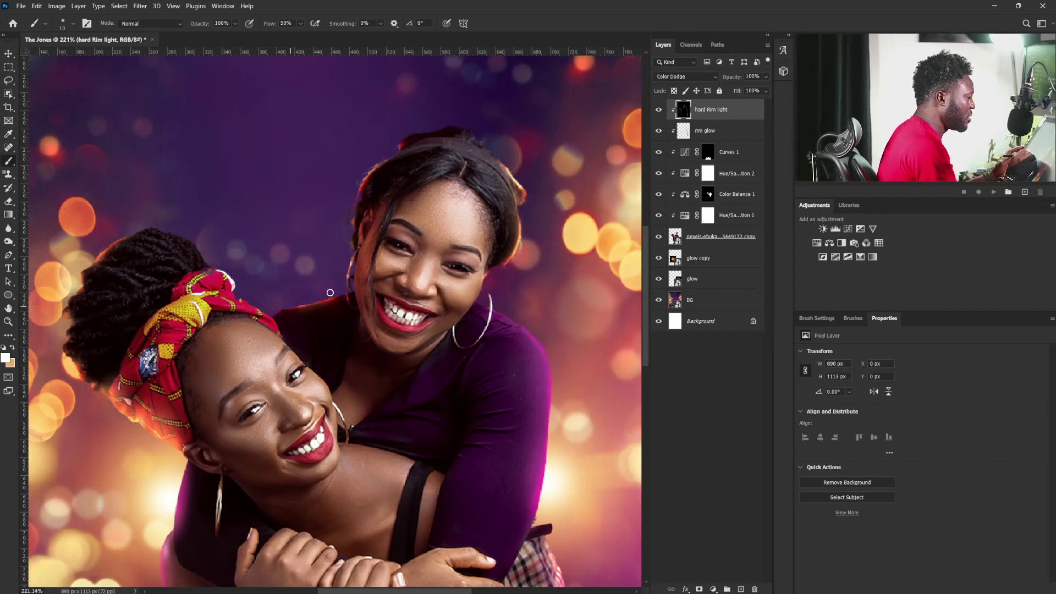
- Paint a white hard rim down the outer edge of the purple sleeve, redoing the stroke with a 7 px brush
left_click_drag(549, 349, 555, 405)
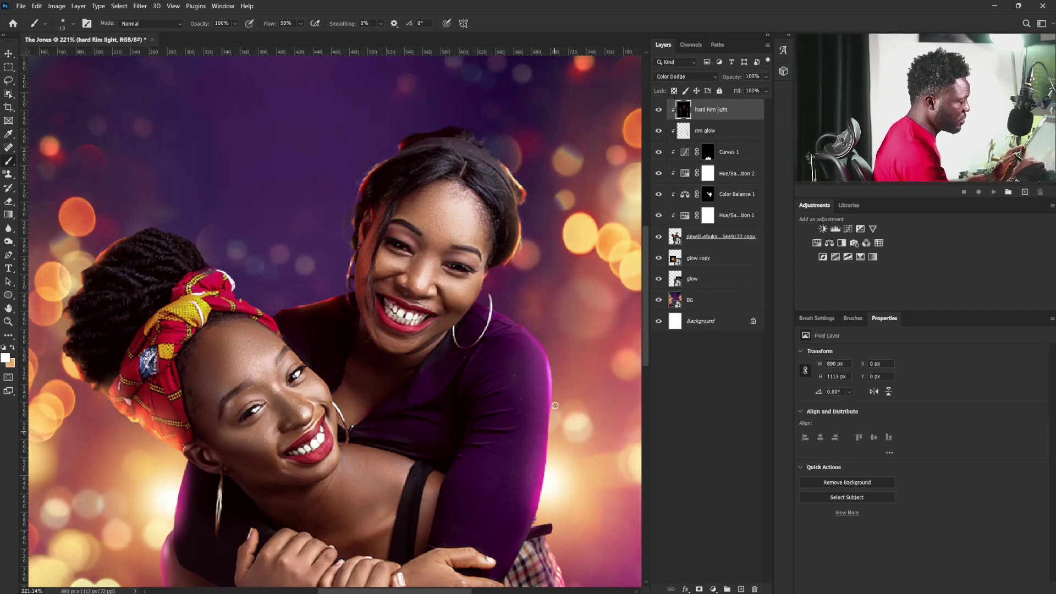
key("ctrl+z")
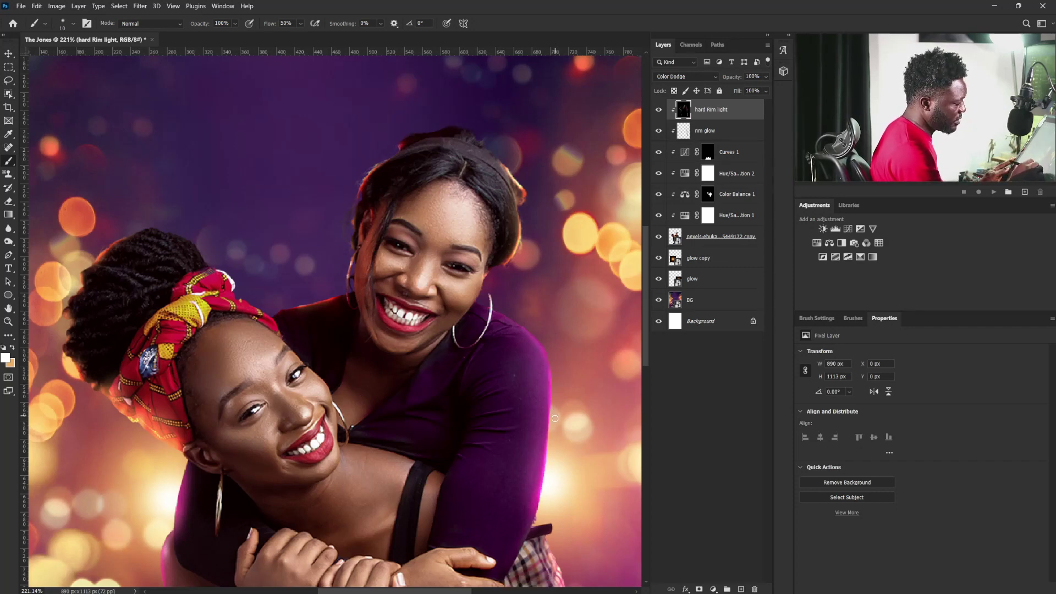
key("bracketleft")
key("bracketleft")
key("bracketleft")
left_click_drag(552, 371, 545, 500)
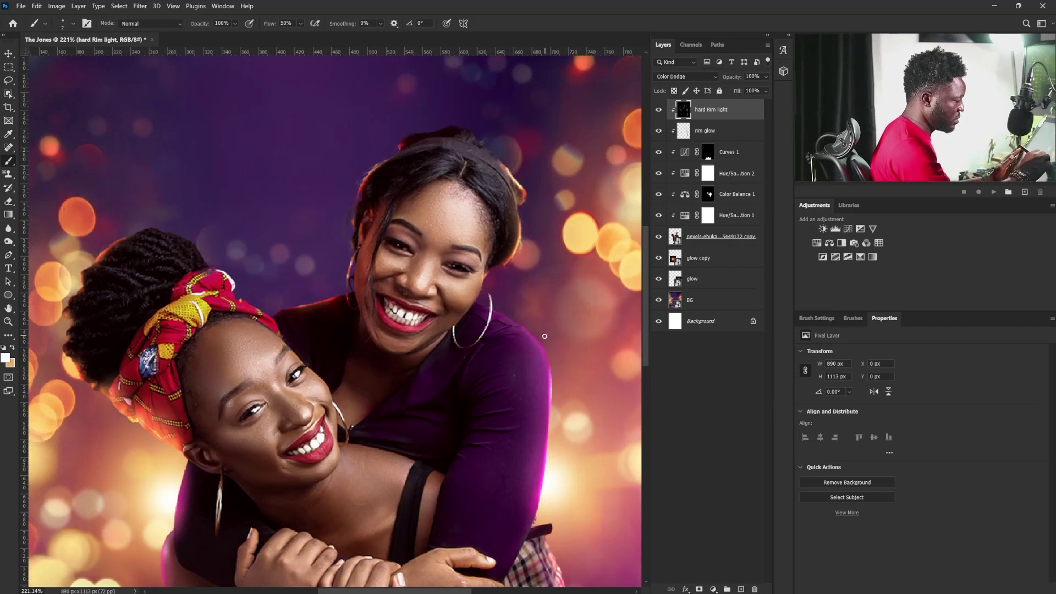
- Paint the white hard rim over the back woman's outer shoulder, undoing the first stroke and using a finer brush
left_click_drag(503, 315, 544, 354)
key("ctrl+z")
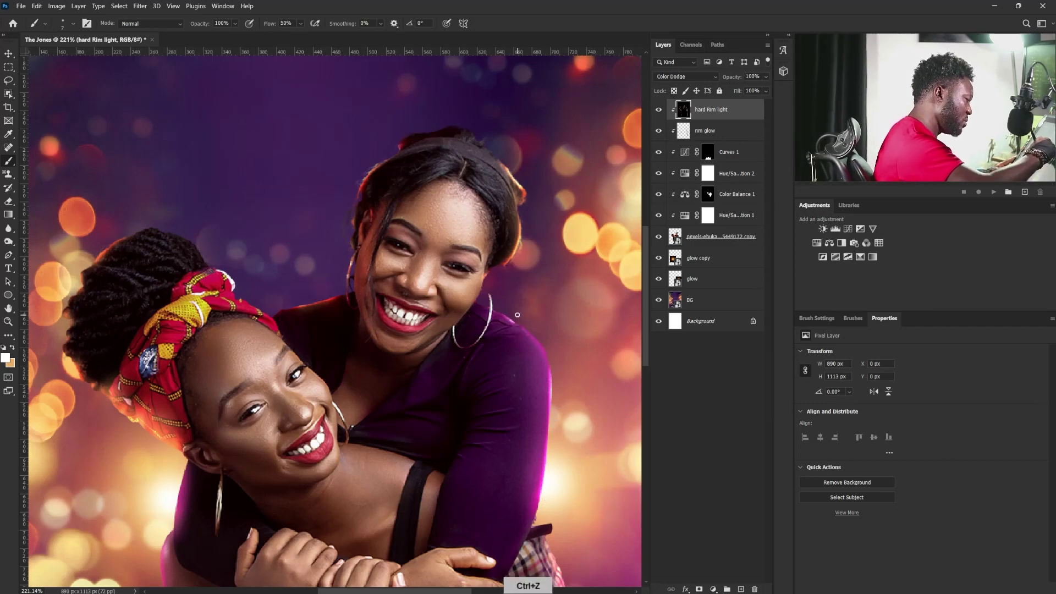
key("bracketleft")
key("bracketleft")
key("bracketleft")
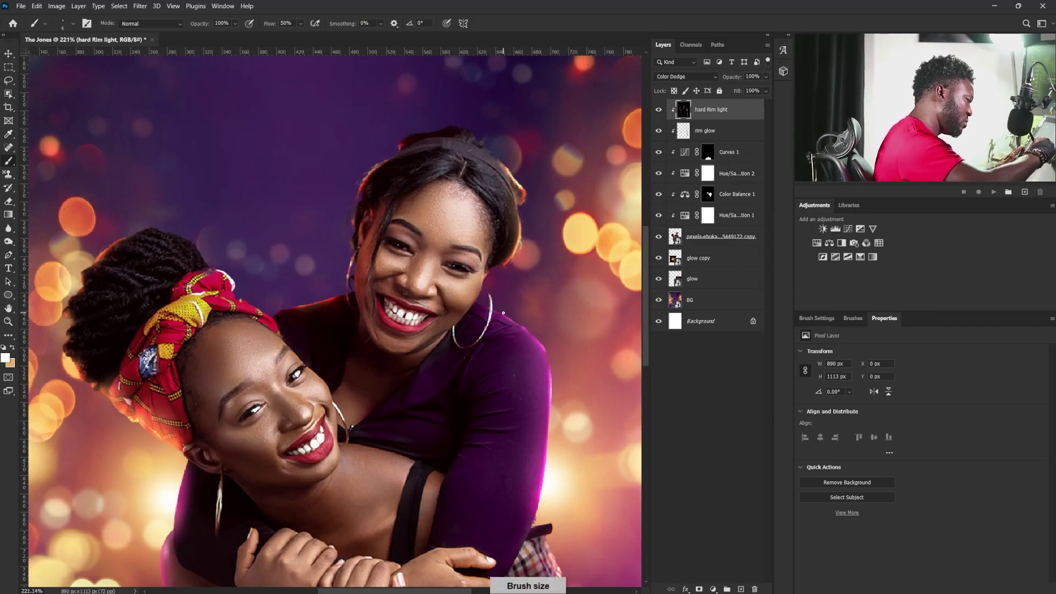
left_click_drag(505, 316, 530, 331)
- Paint the white hard rim down the outer edge of the back woman's plaid trousers
left_click_drag(546, 481, 530, 277)
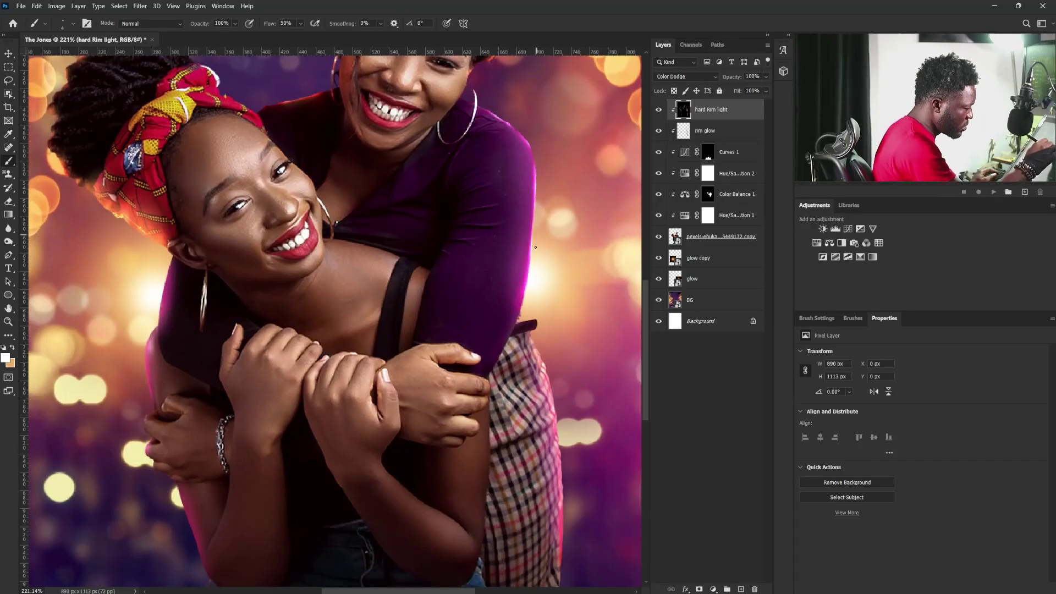
left_click_drag(545, 370, 554, 403)
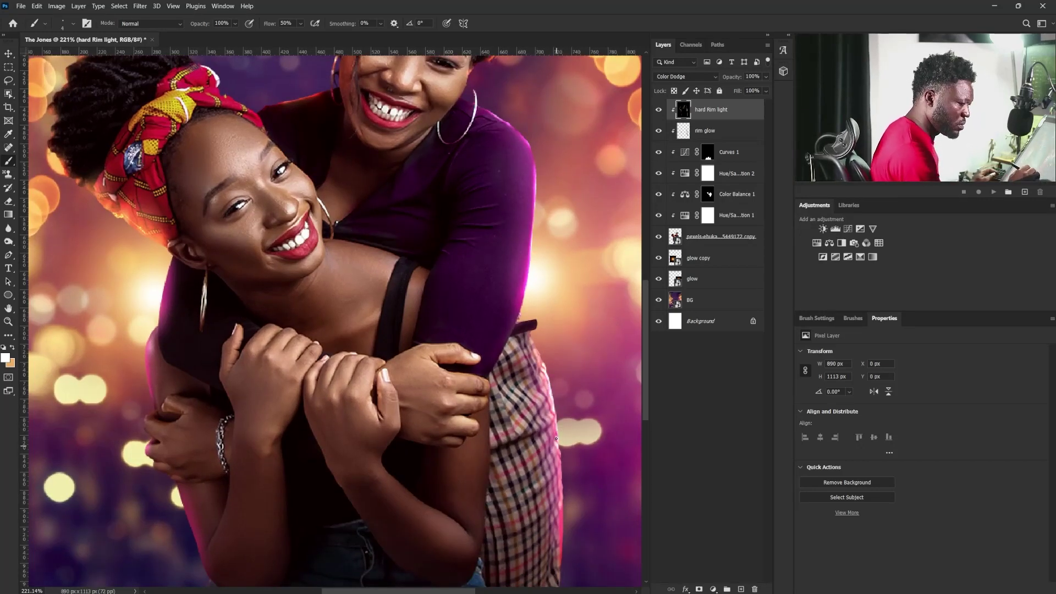
left_click_drag(561, 459, 559, 573)
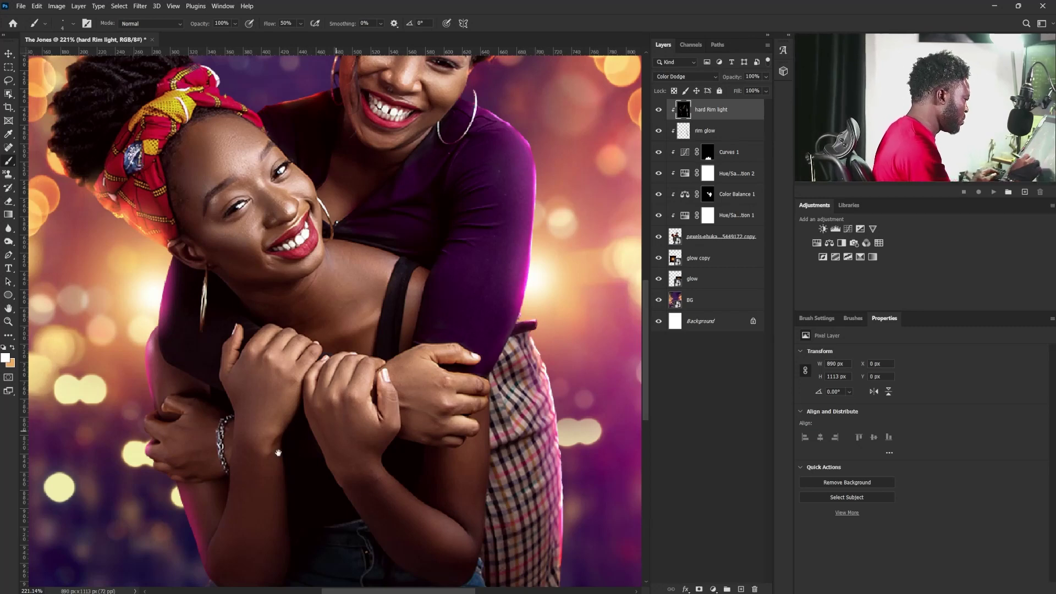
- Paint the white hard rim along the shoulder and upper arm below the front woman's long earring, undoing and redoing the first stroke
left_click_drag(279, 452, 457, 381)
left_click_drag(324, 257, 329, 319)
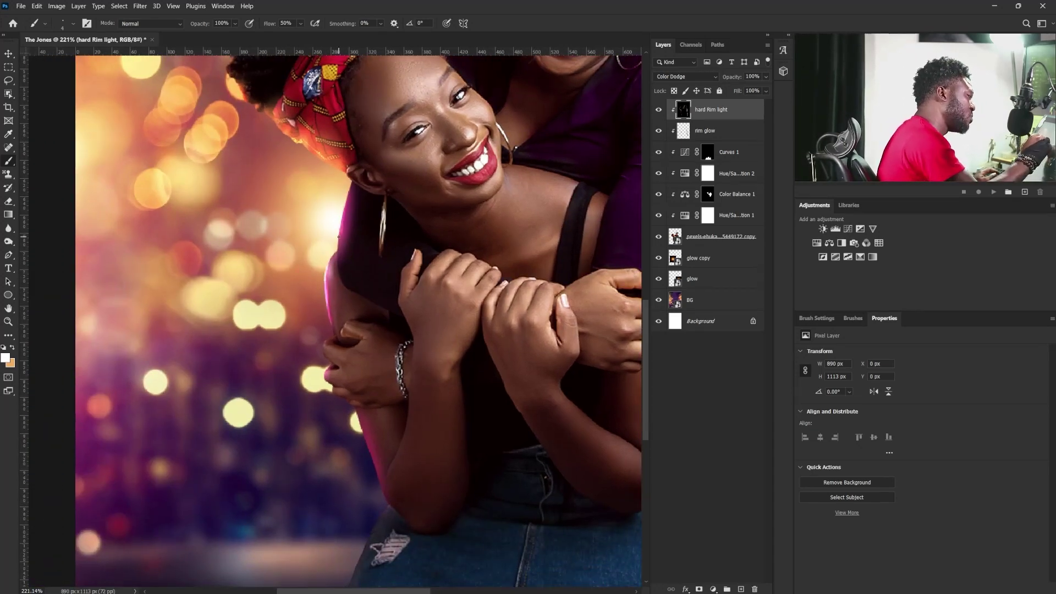
key("ctrl+z")
left_click_drag(346, 203, 337, 251)
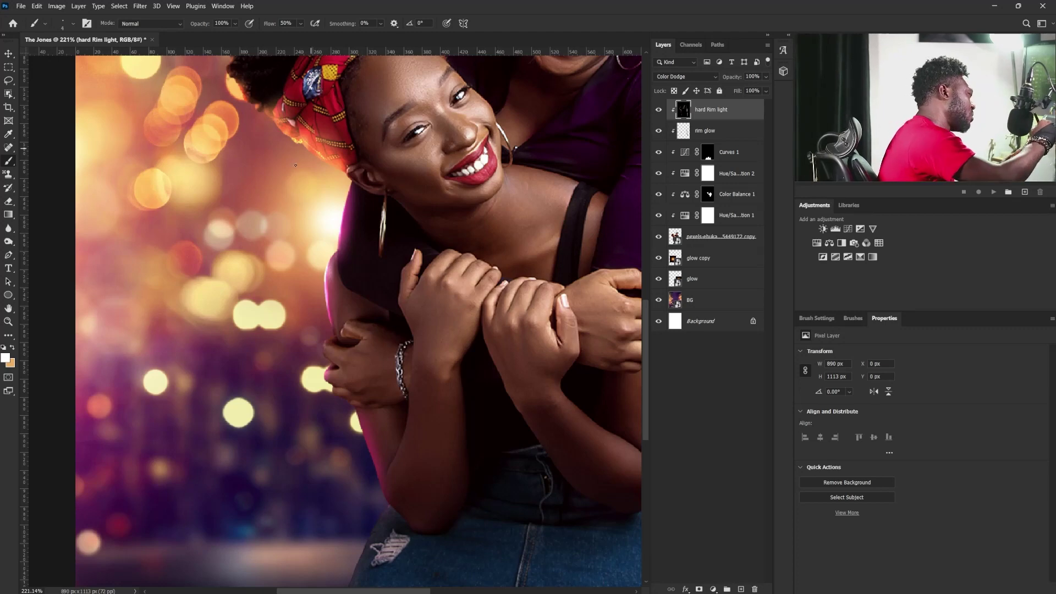
- Sample a pale yellow from the backdrop glow and paint a hard rim along the front woman's headwrap and bun
left_click(332, 212, "alt")
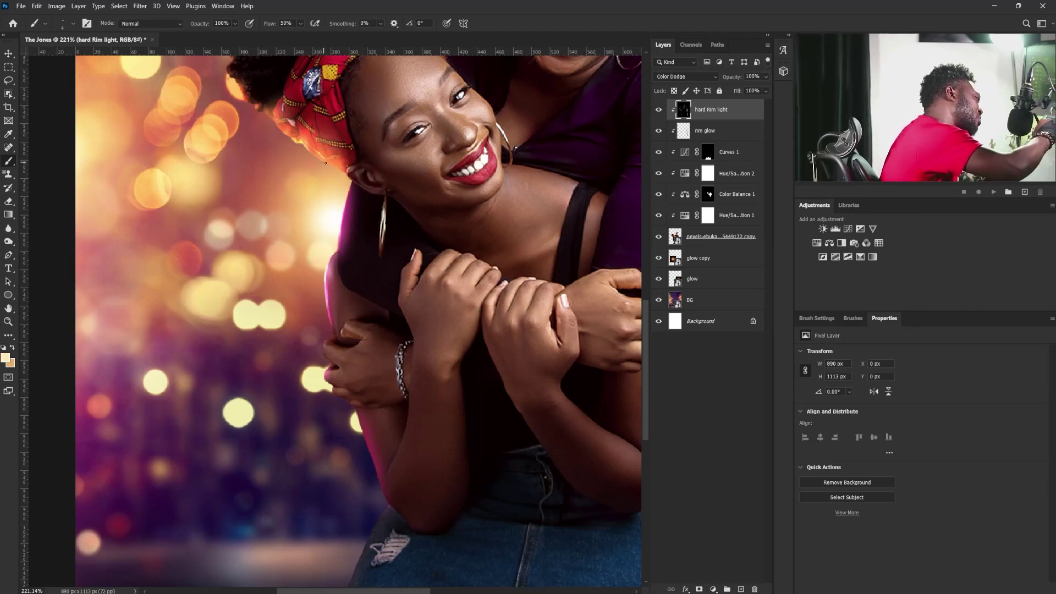
left_click_drag(309, 150, 342, 170)
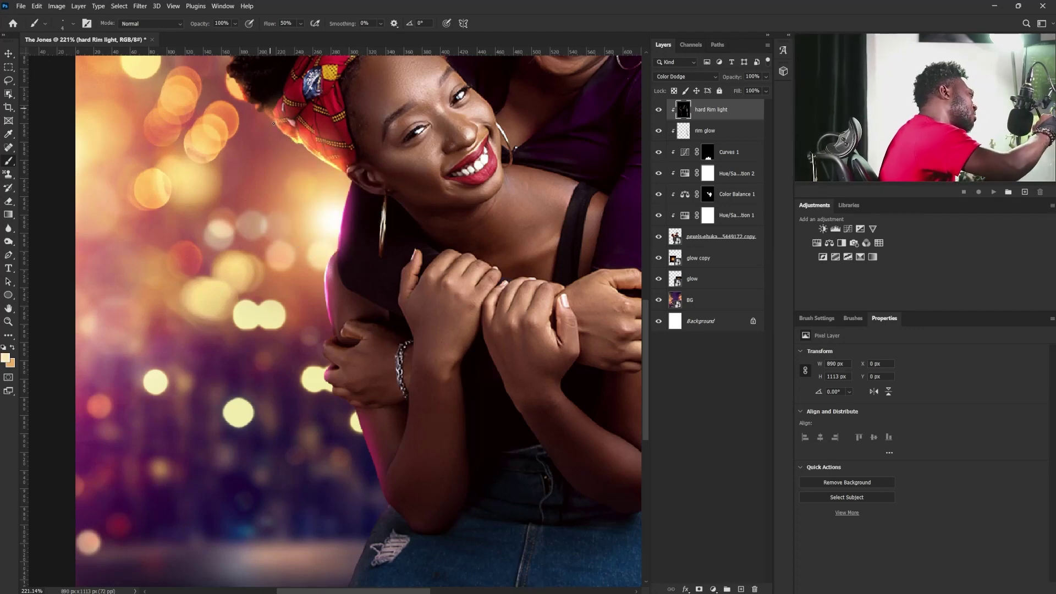
left_click_drag(244, 98, 303, 290)
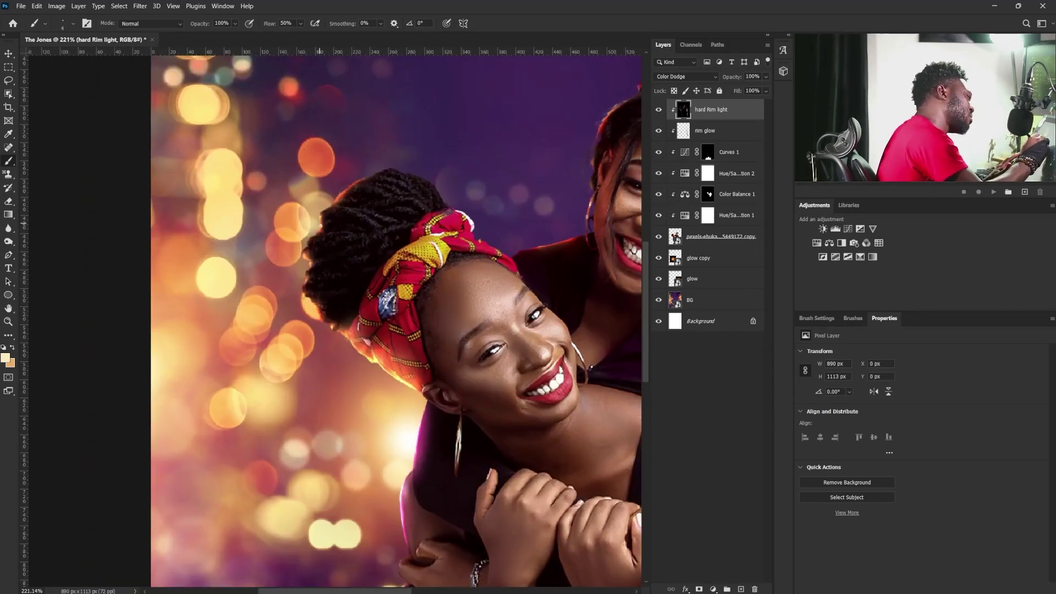
mouse_move(335, 202)
left_mouse_down()
mouse_move(361, 180)
mouse_move(335, 203)
left_mouse_up()
- Enlarge the brush to 20 px and look over the rim lighting on both women
key("]")
key("]")
key("]")
key("]")
key("]")
key("]")
key("]")
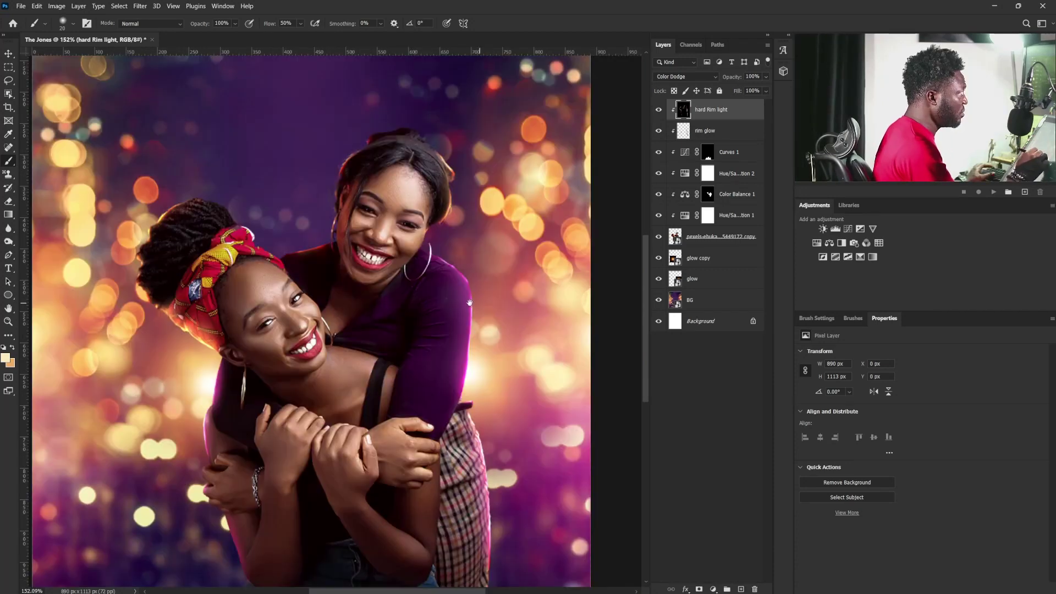
left_click_drag(471, 305, 469, 320)
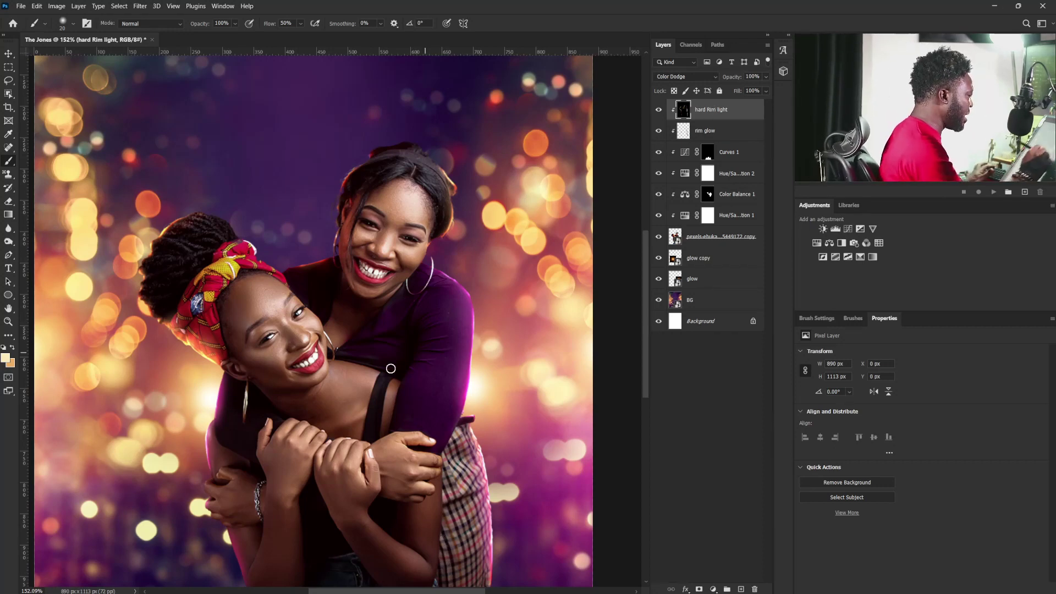
left_click_drag(484, 476, 474, 447)
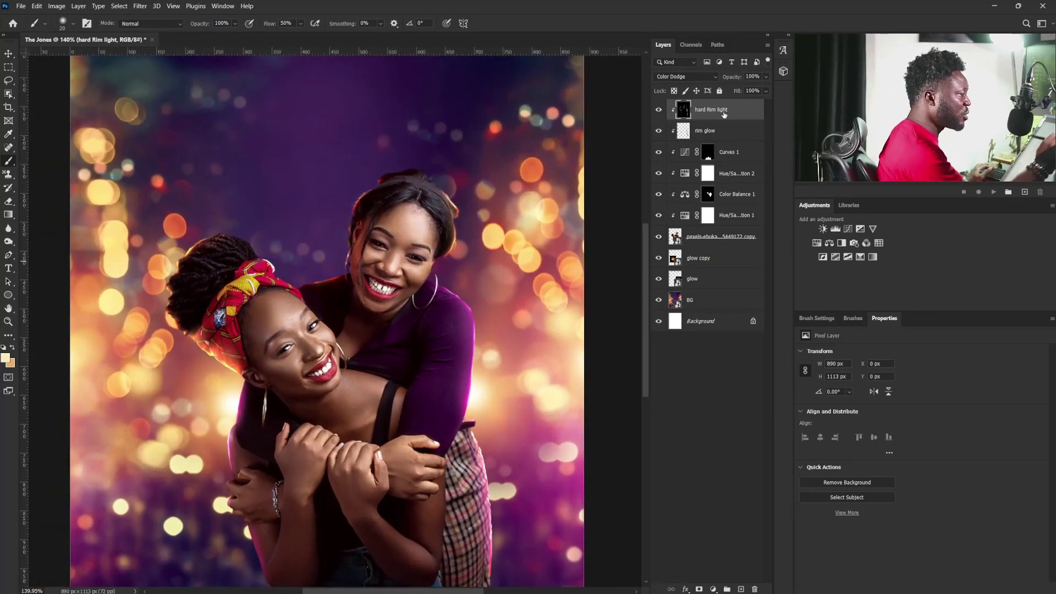
- Add a clipped Curves adjustment above the hard rim light, brighten it to input 126, output 175, and invert its mask
left_click(847, 229)
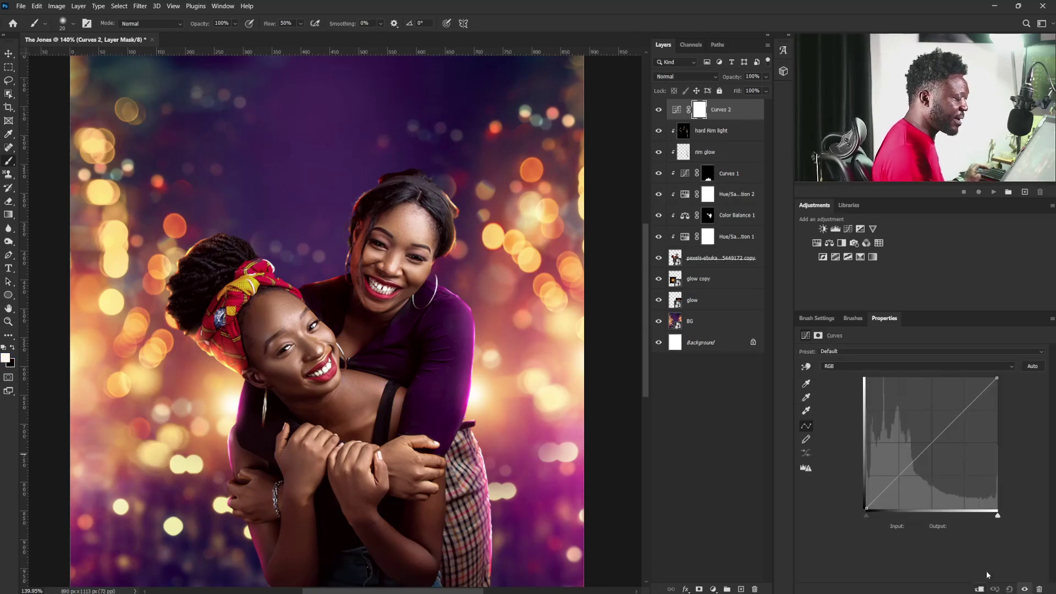
key("ctrl+alt+g")
left_click_drag(937, 441, 931, 418)
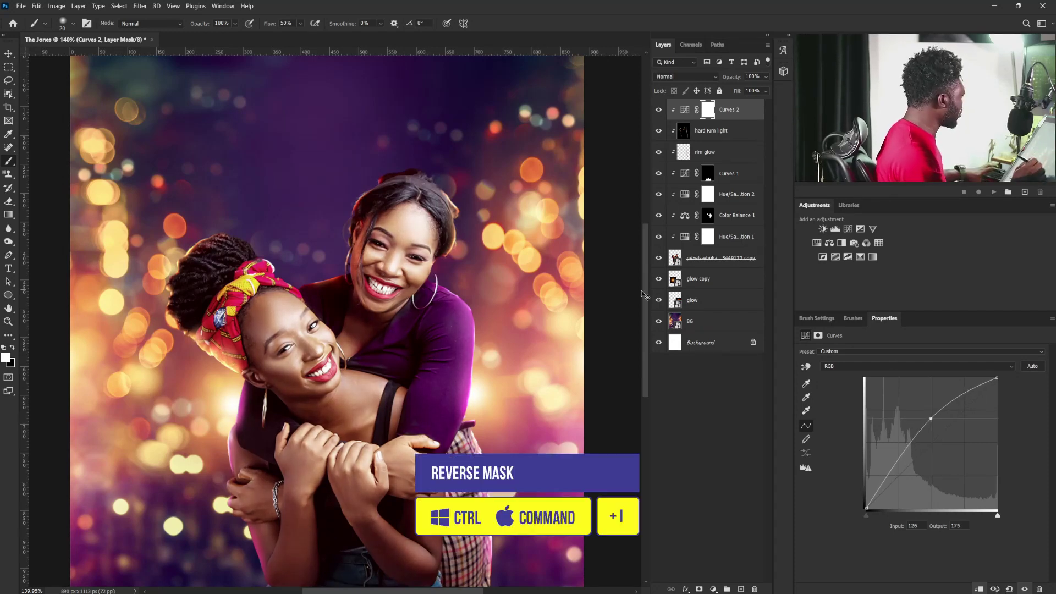
key("ctrl+i")
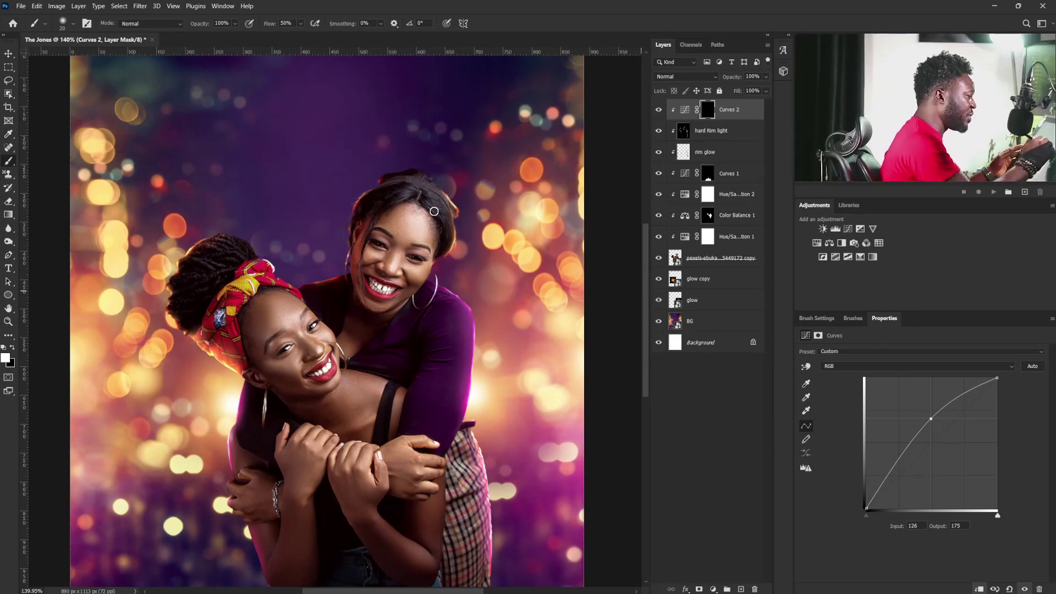
- Paint the Curves mask white over the back woman's forehead with a 35 px brush, then reduce it to 15 px for finer facial highlights
key("bracketright")
key("bracketright")
key("bracketright")
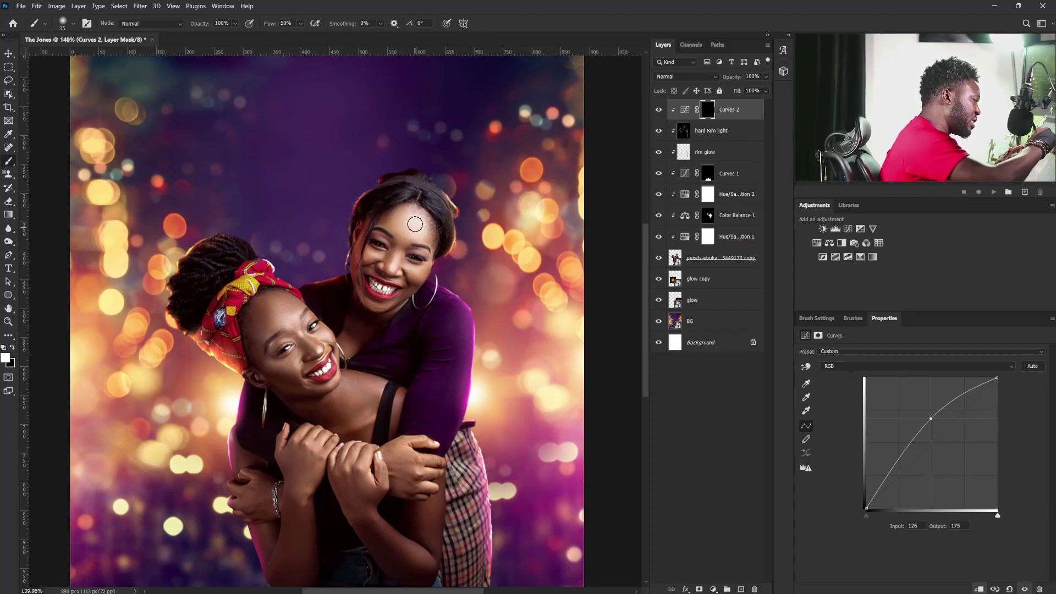
key("bracketleft")
key("bracketleft")
key("bracketleft")
key("bracketleft")
key("bracketleft")
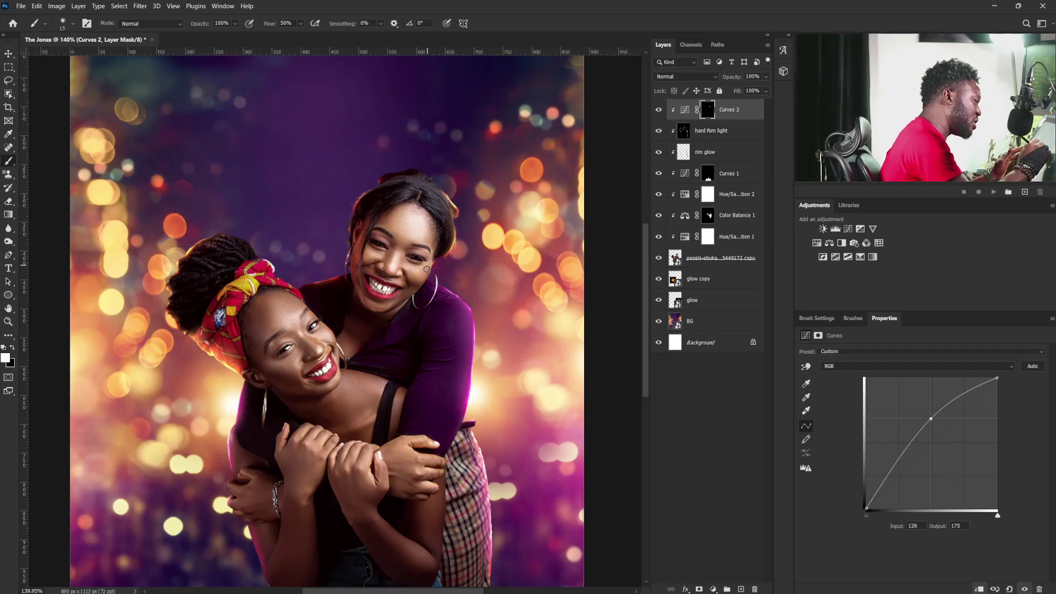
- Brighten the back woman's cheek with a 25 px brush and her chin with a 20 px brush on the Curves mask
key("bracketright")
key("bracketright")
key("bracketright")
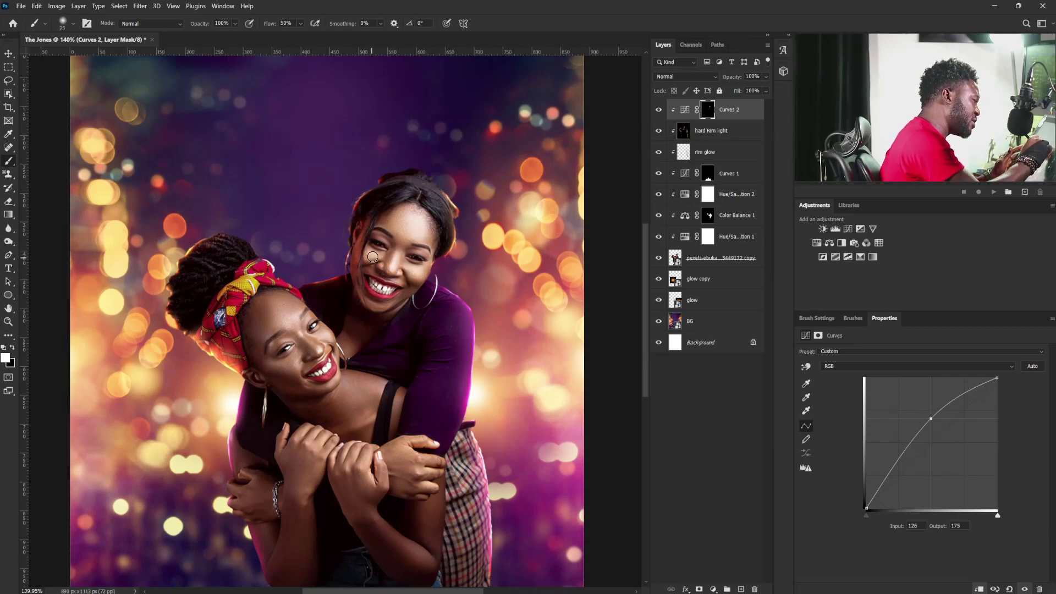
key("bracketleft")
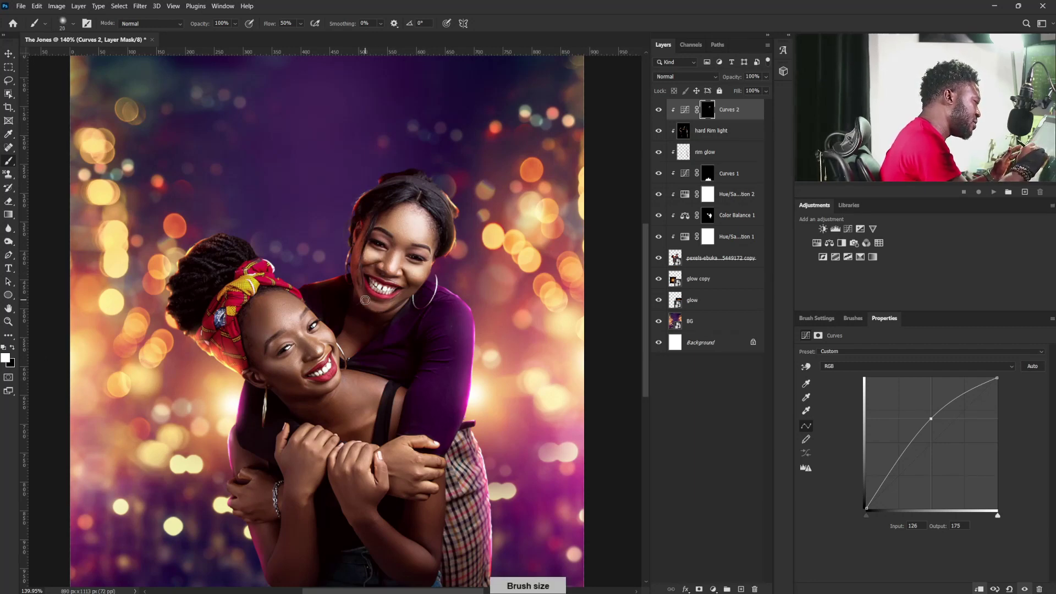
left_click_drag(366, 300, 385, 306)
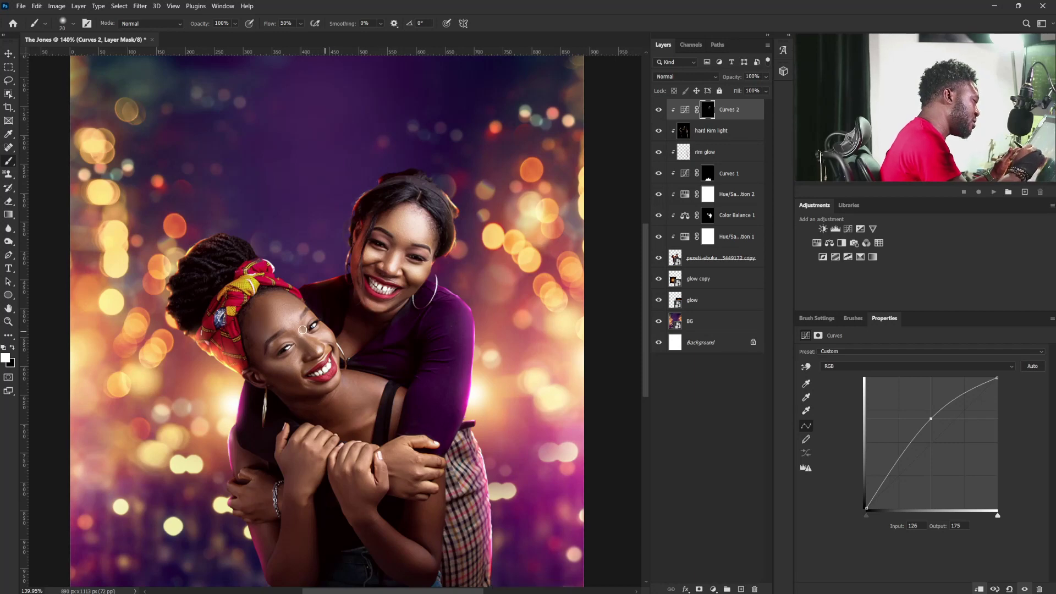
- Brighten the front woman's forehead on the Curves mask with a 45 px brush and her nose with a 10 px brush
key("bracketright")
key("bracketright")
key("bracketright")
key("bracketright")
key("bracketright")
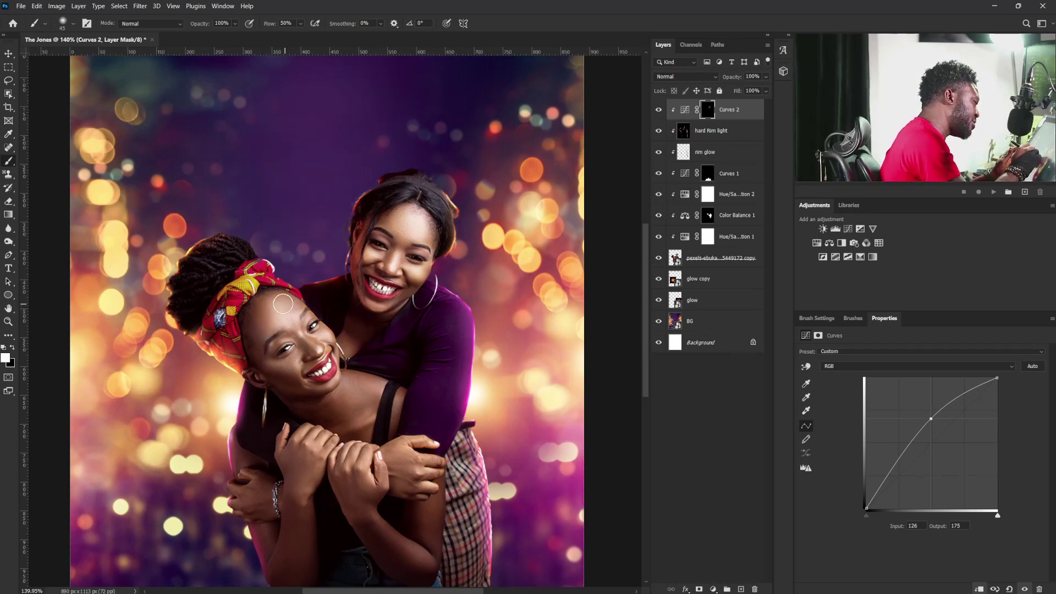
key("bracketleft")
key("bracketleft")
key("bracketleft")
key("bracketleft")
key("bracketleft")
key("bracketleft")
key("bracketleft")
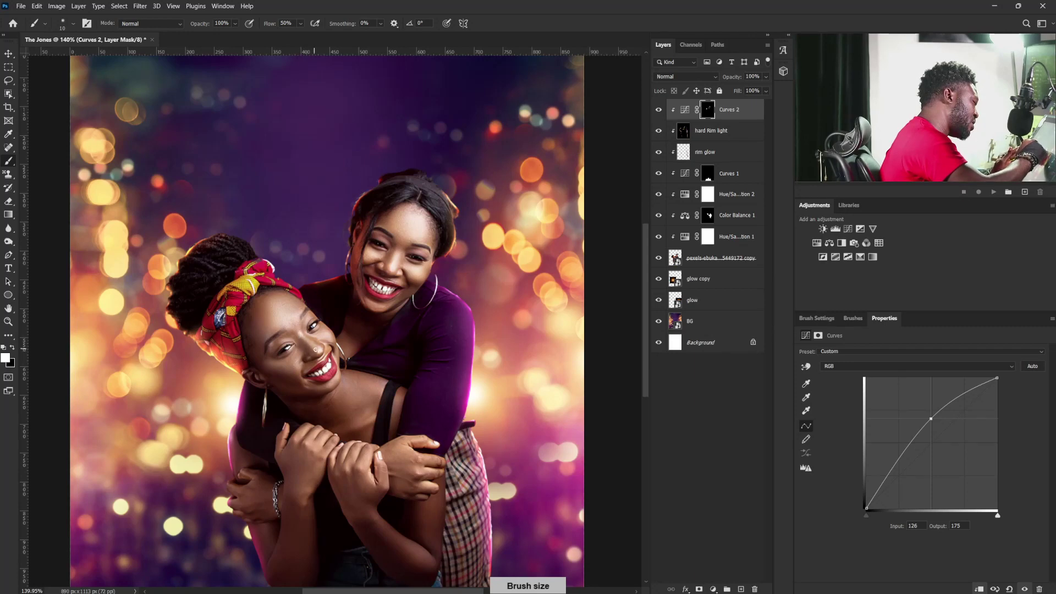
- Brighten the front woman's cheek on the Curves mask with a 30 px brush and her chin area with a 15 px brush
key("bracketright")
key("bracketright")
key("bracketright")
key("bracketright")
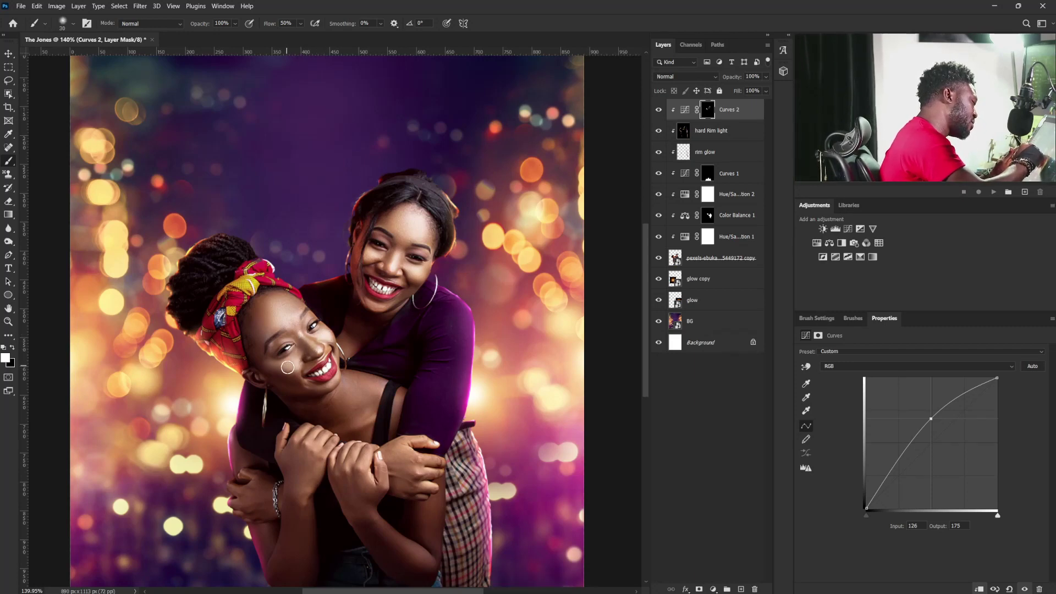
key("bracketleft")
key("bracketleft")
key("bracketleft")
key("bracketleft")
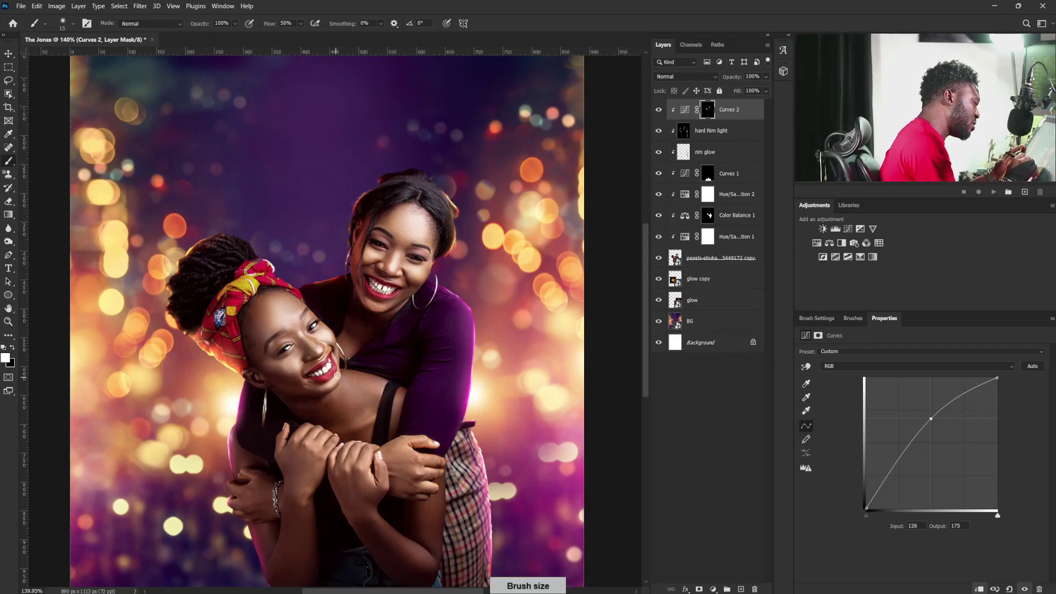
- Compare the faces with and without the Curves 2 highlights, and raise its curve to input 120, output 191
left_click(658, 111)
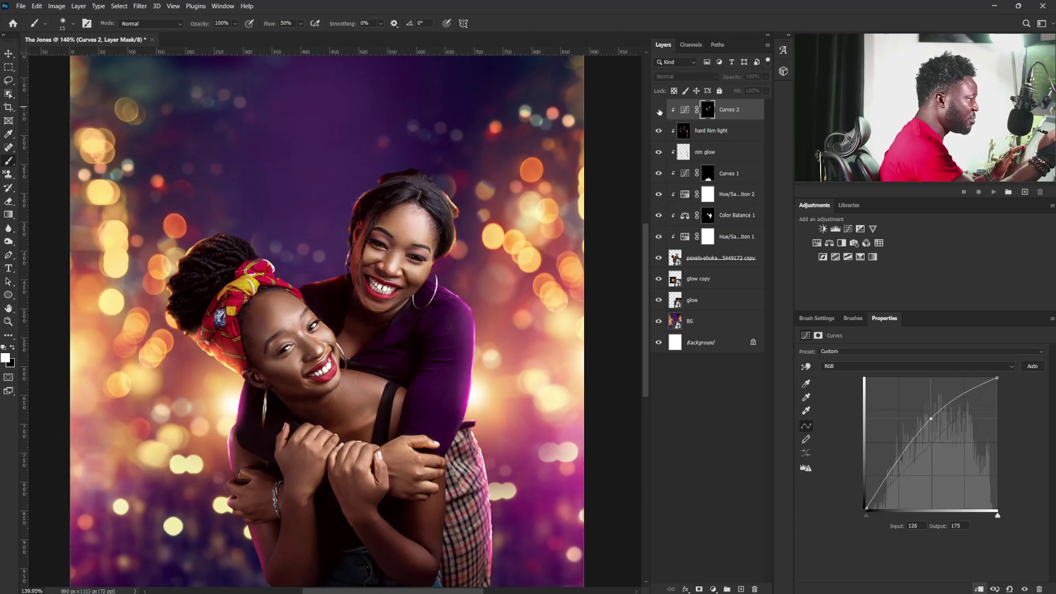
left_click(658, 110)
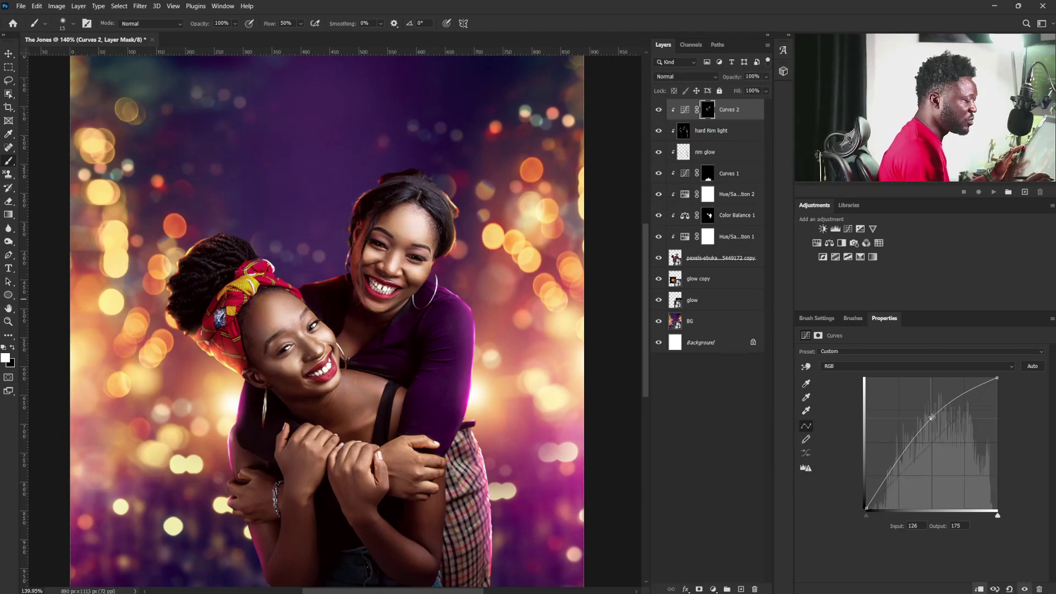
left_click_drag(931, 419, 927, 415)
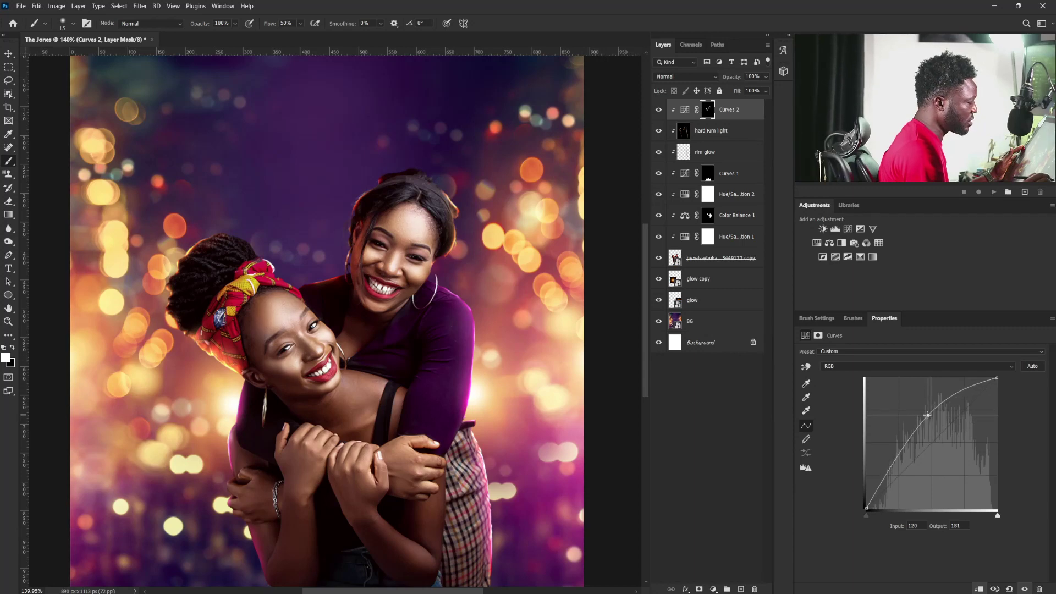
- Feather the Curves 2 layer mask by 2.2 px to soften the facial highlights
left_click(818, 336)
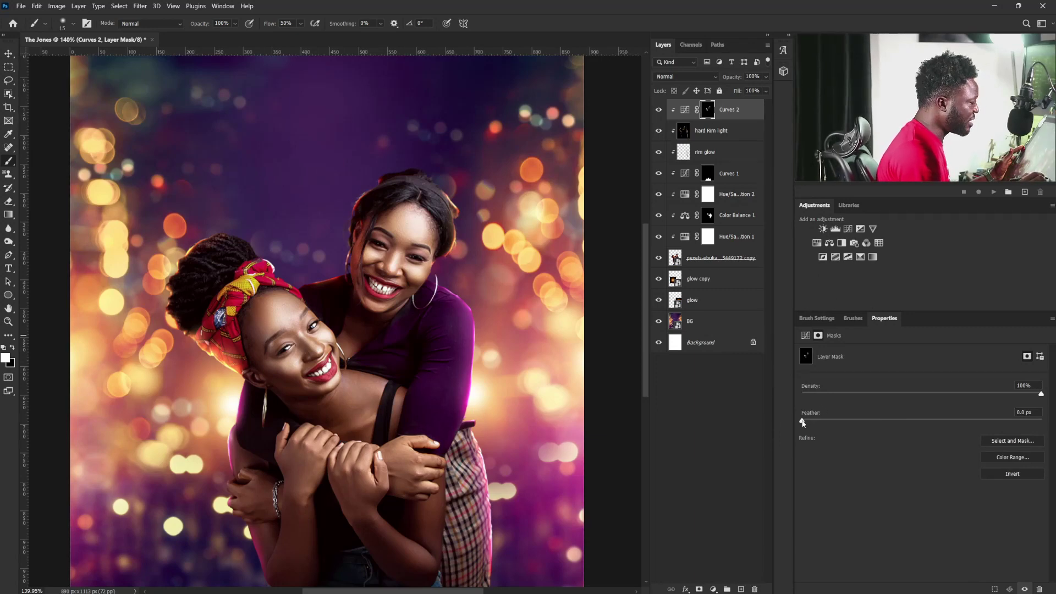
left_click_drag(802, 422, 821, 421)
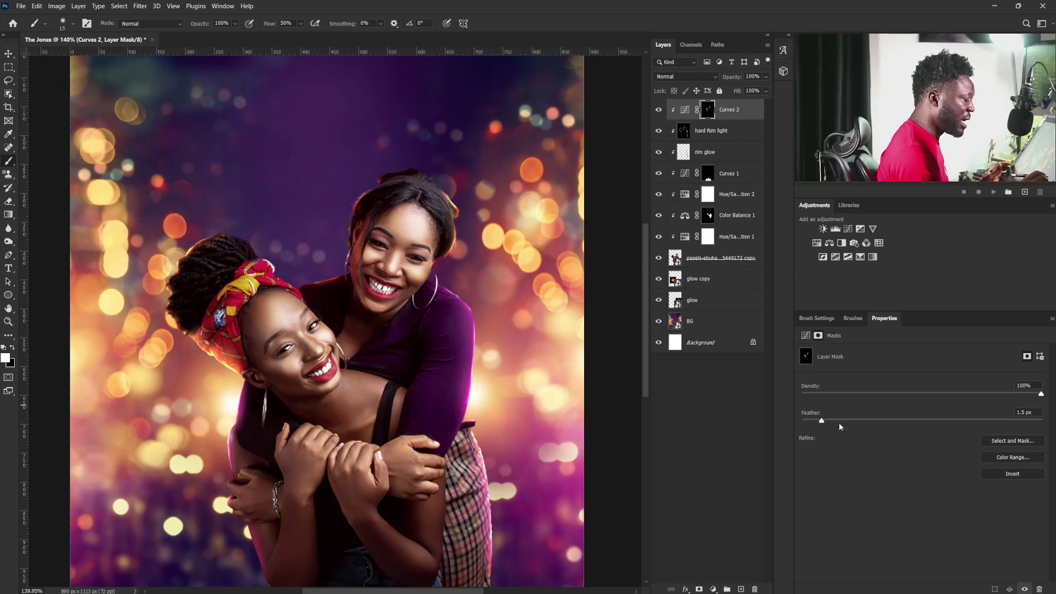
left_click_drag(822, 422, 829, 421)
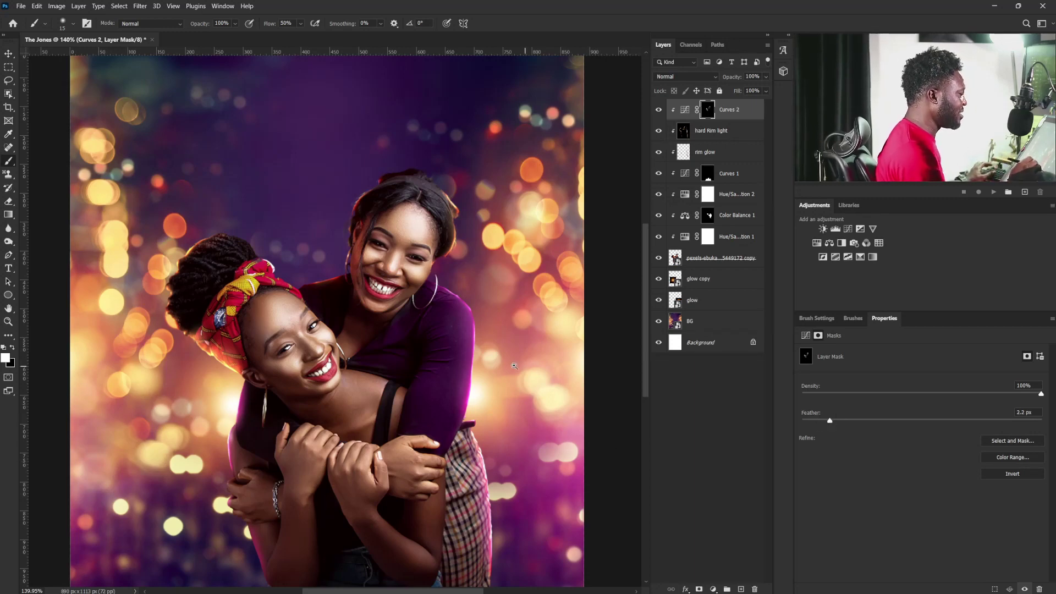
- Group the layers from Curves 2 down to the women's cutout layer and name the group "characters"
left_click_drag(514, 366, 477, 416, "ctrl")
left_click_drag(456, 344, 460, 361)
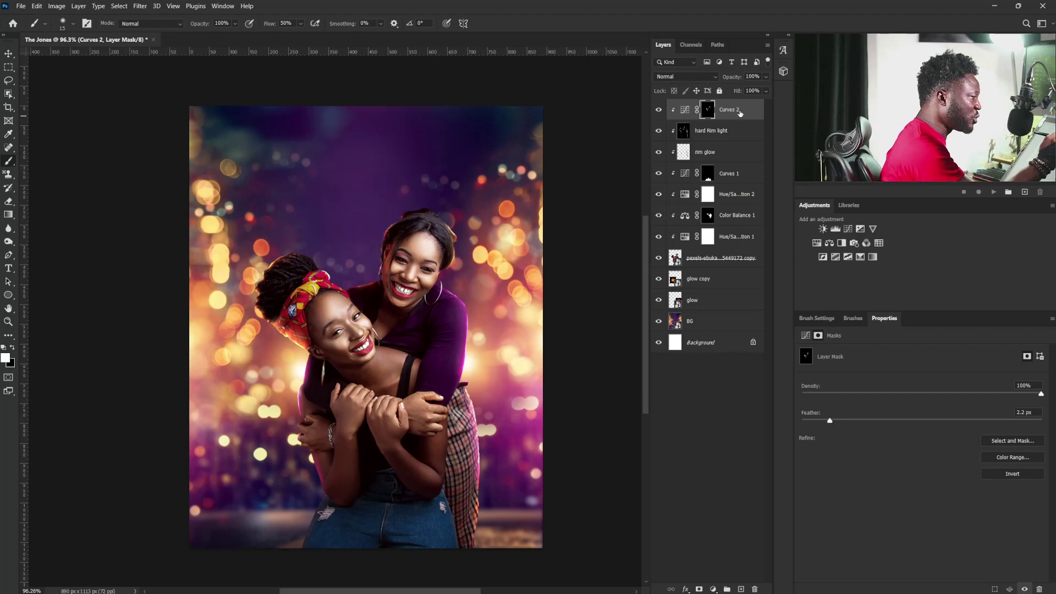
left_click(685, 109)
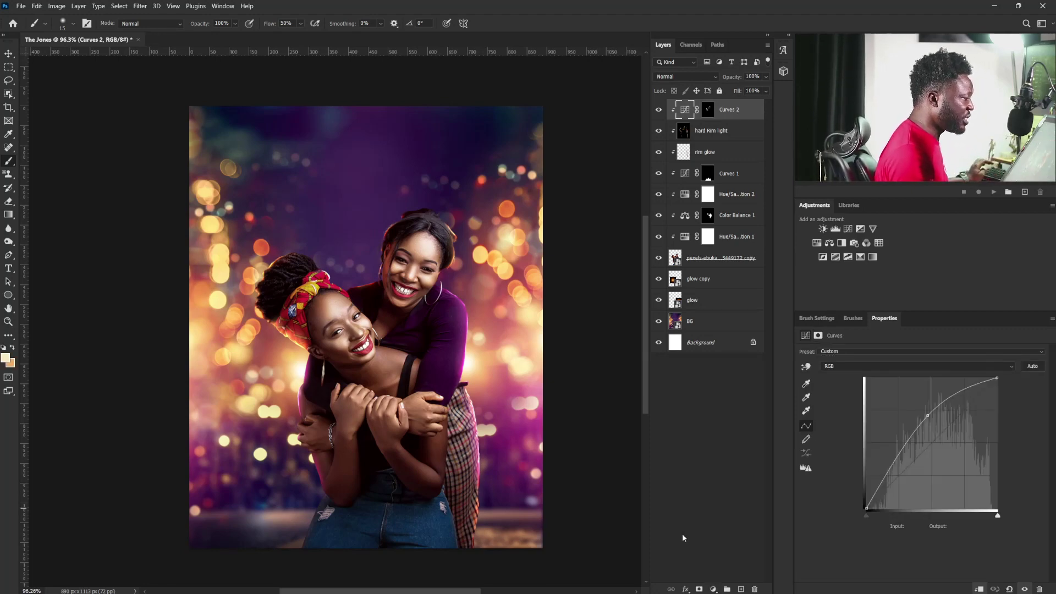
left_click(719, 259, "shift")
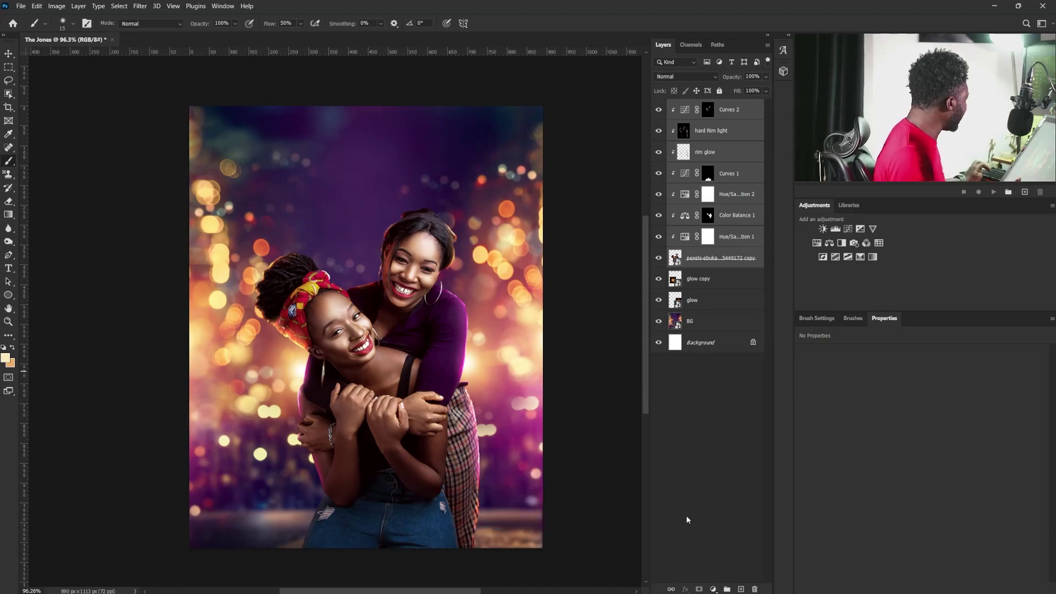
key("ctrl+g")
double_click(700, 105)
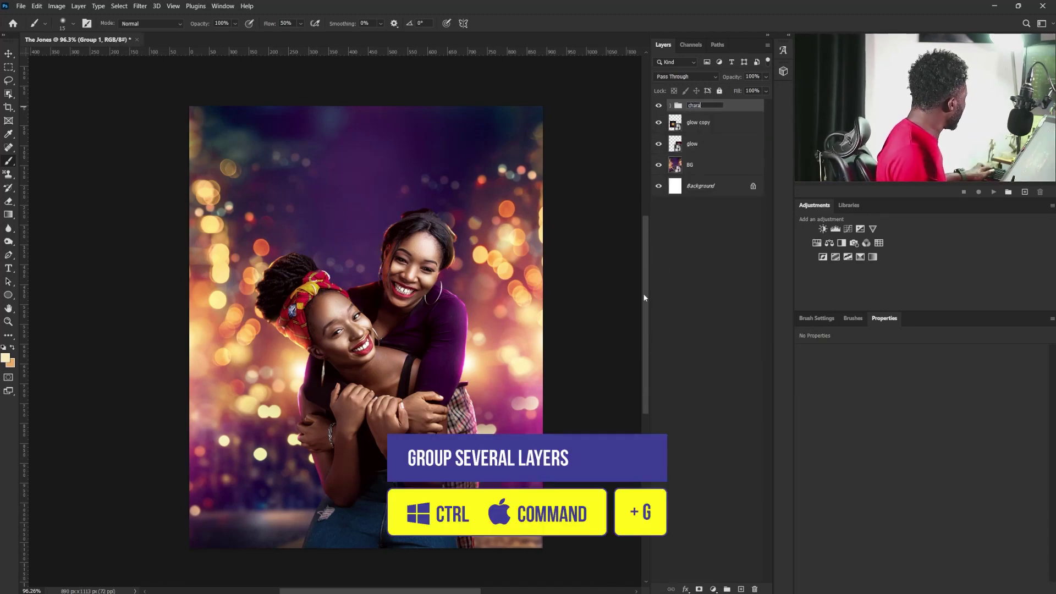
type("characters")
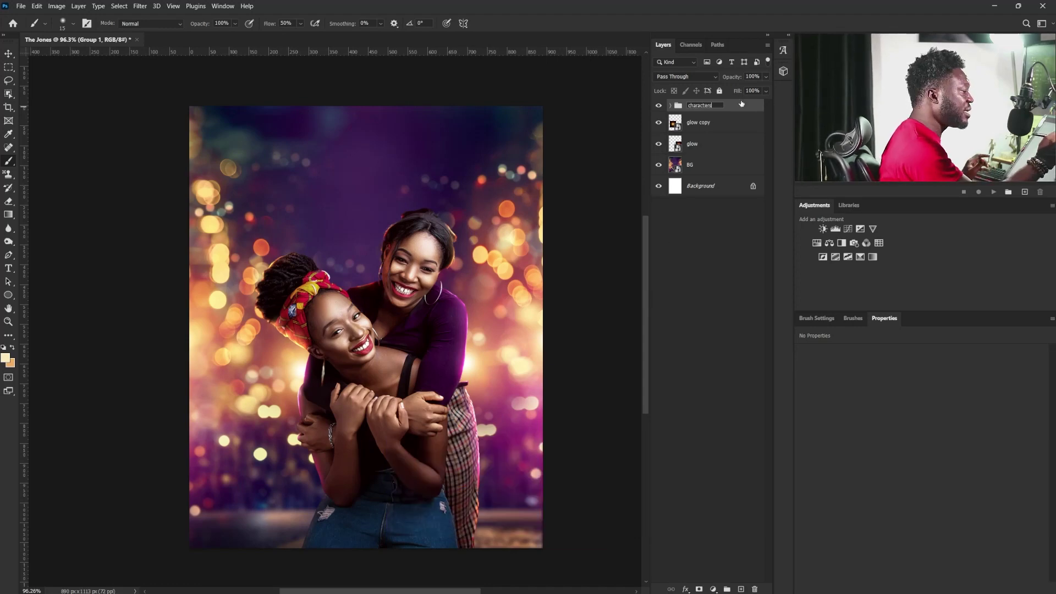
left_click(741, 104)
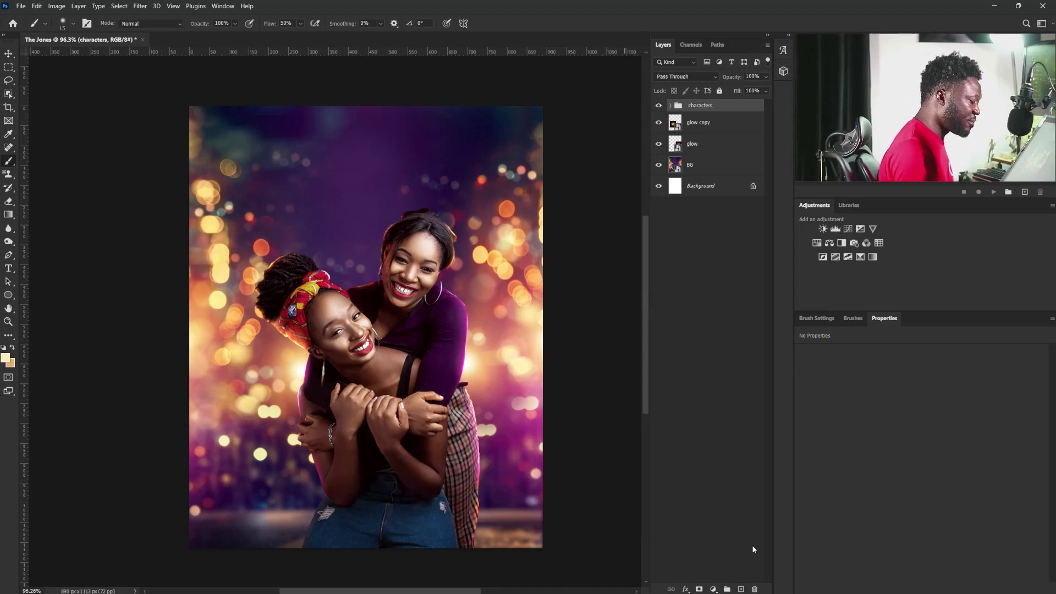
- Add a layer named "glow" above the characters group and sample a magenta from the background as the painting colour
left_click(741, 589)
double_click(702, 111)
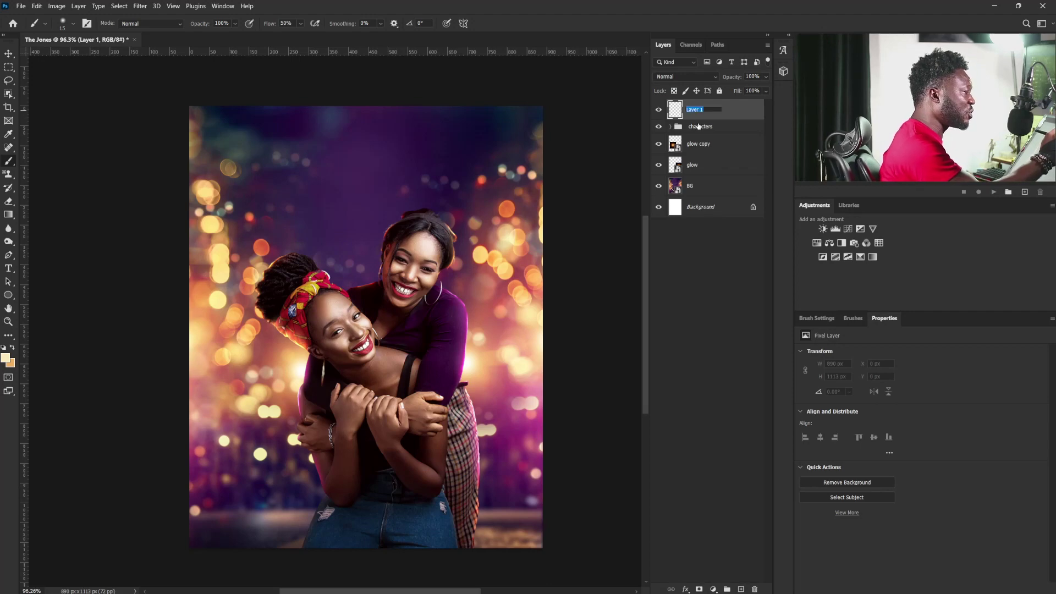
type("glow")
key("Return")
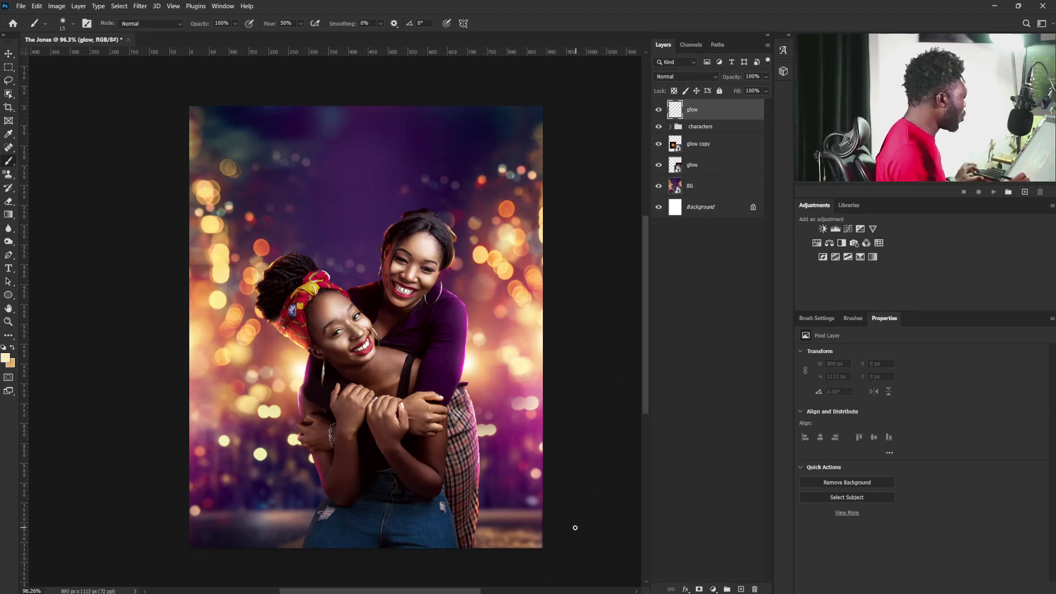
left_click(522, 436, "alt")
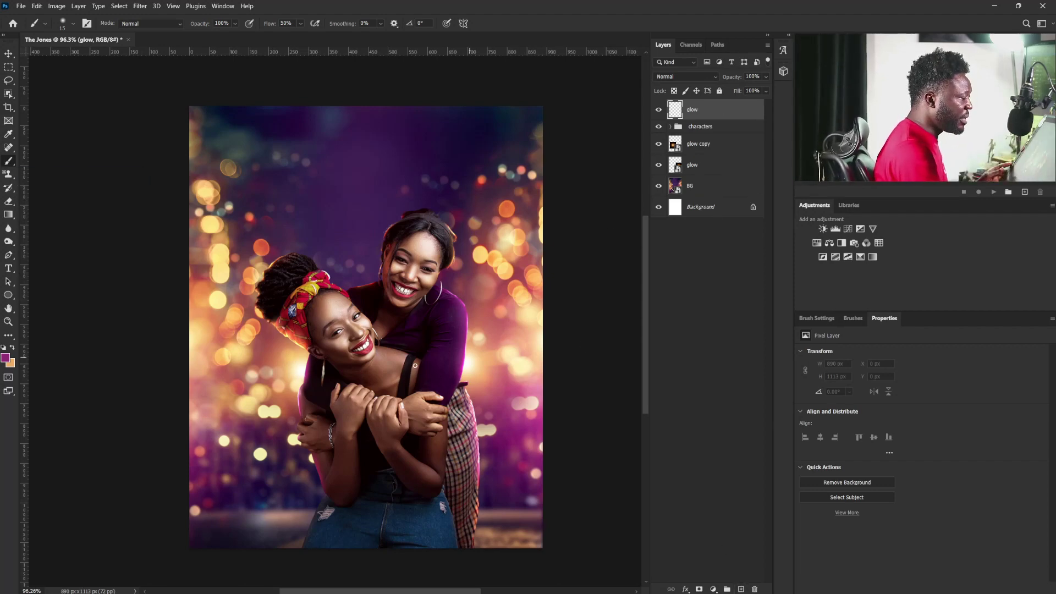
- Choose the soft round brush with 0% hardness and enlarge it to 400 px
left_click(815, 318)
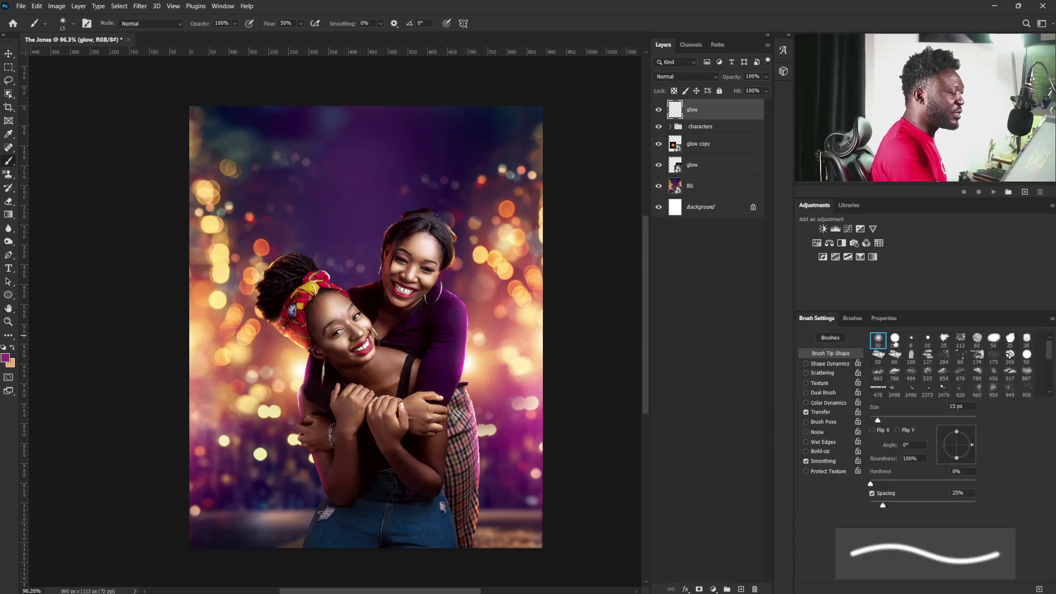
left_click(877, 340)
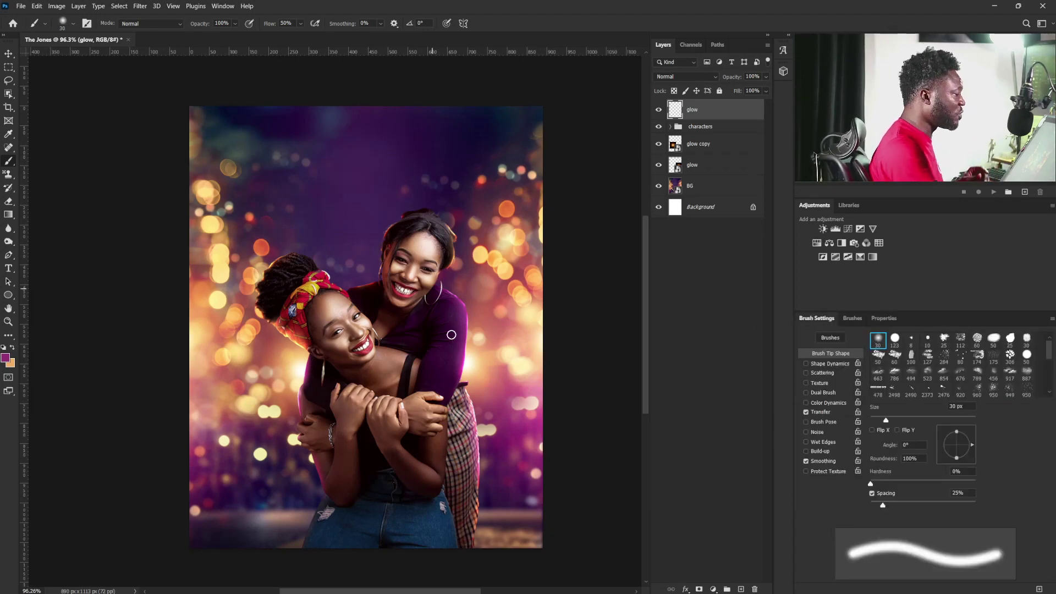
key("bracketright")
key("bracketright")
key("bracketright")
key("bracketright")
key("bracketright")
key("bracketright")
key("bracketright")
key("bracketright")
key("bracketright")
key("bracketright")
key("bracketright")
key("bracketright")
key("bracketright")
key("bracketright")
key("bracketright")
key("bracketright")
key("bracketright")
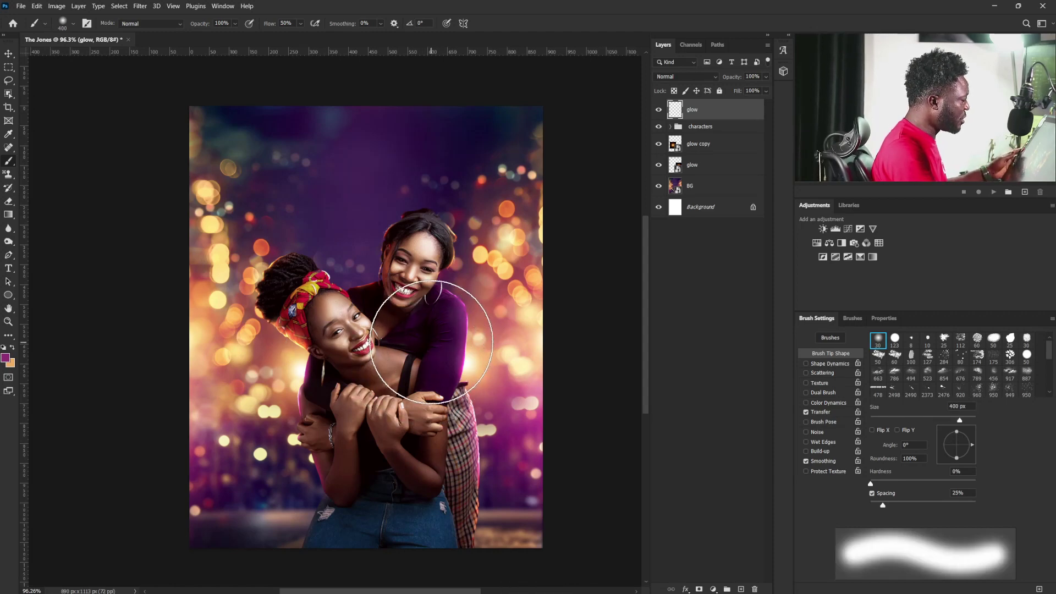
- Undo the first magenta dab, paint a new one at 100% flow over the front woman's chest, and blend the glow layer with Screen
left_click(396, 349)
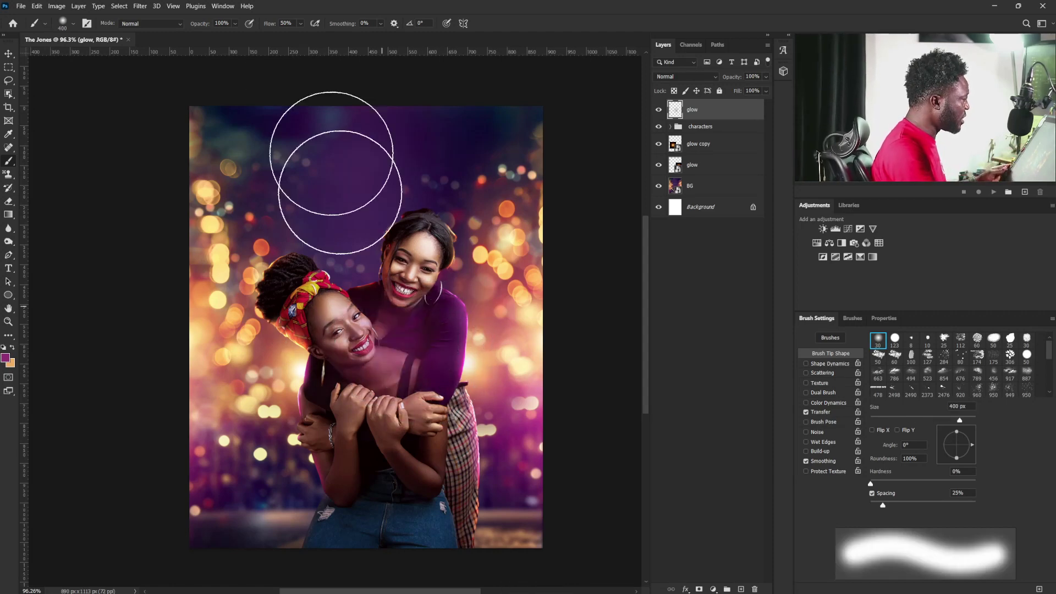
key("ctrl+z")
left_click(302, 24)
left_click_drag(306, 36, 330, 40)
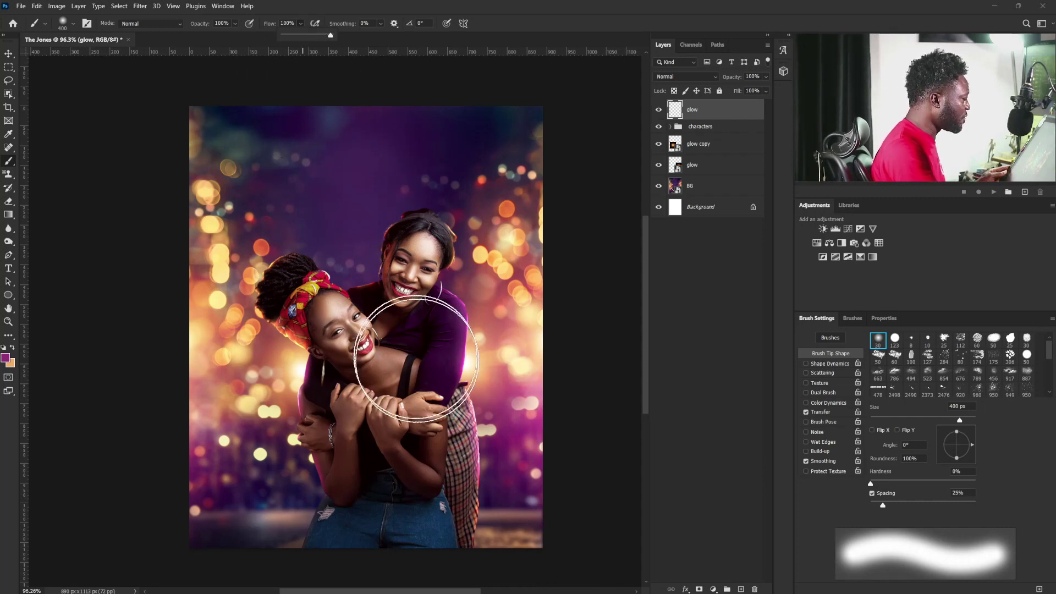
left_click(378, 359)
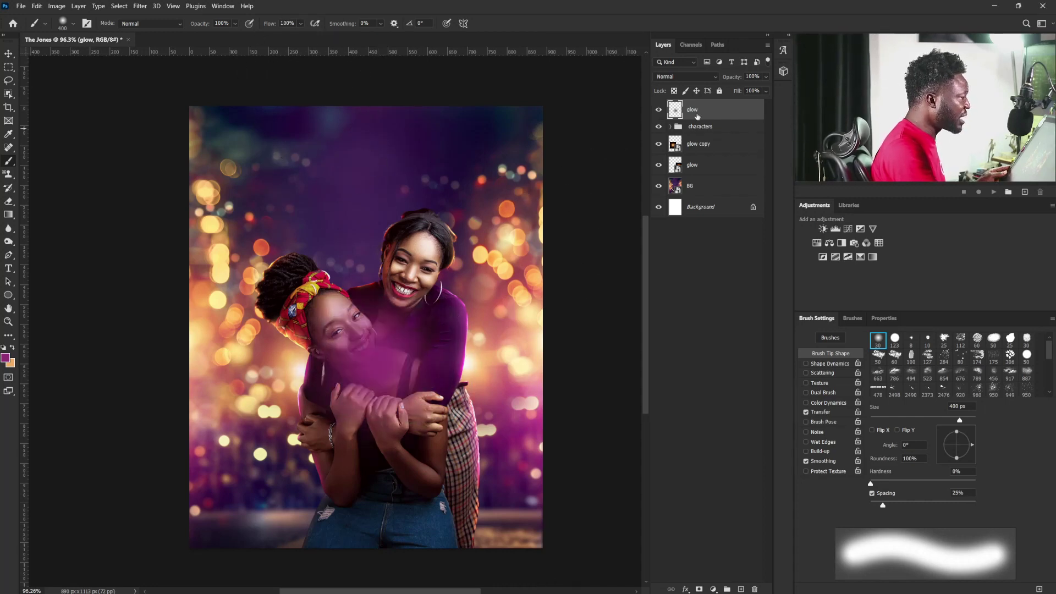
left_click(694, 79)
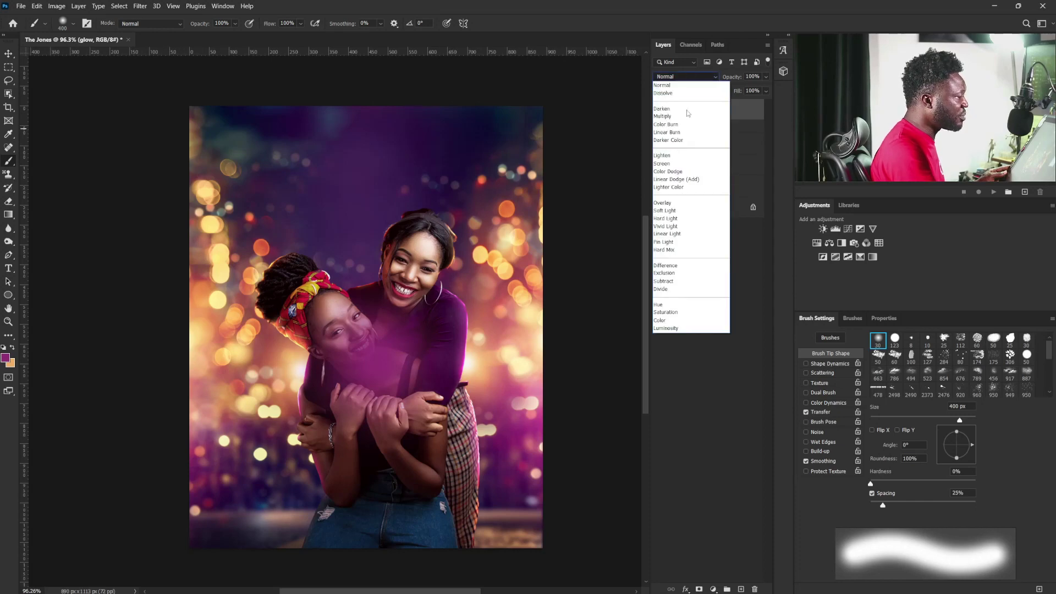
left_click(677, 164)
- Scale the magenta glow to about 152% and move it over the back woman's shoulder and the bright light behind her
key("v")
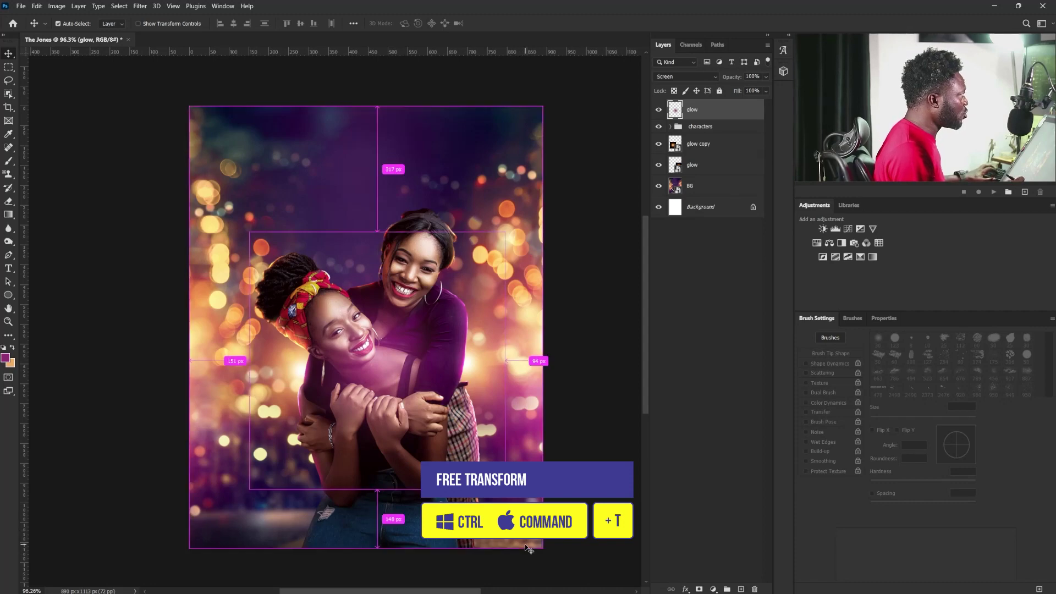
key("ctrl+t")
left_click_drag(506, 231, 573, 164)
left_click_drag(380, 348, 469, 350)
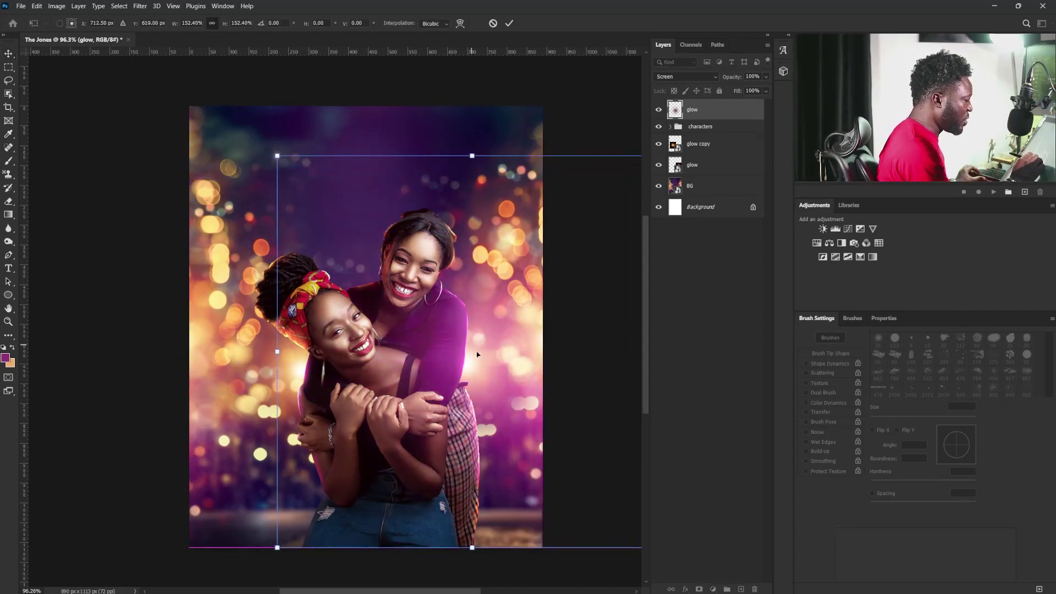
key("Return")
- Duplicate the magenta glow layer and move the copy over the front woman's bracelet arm
key("ctrl")
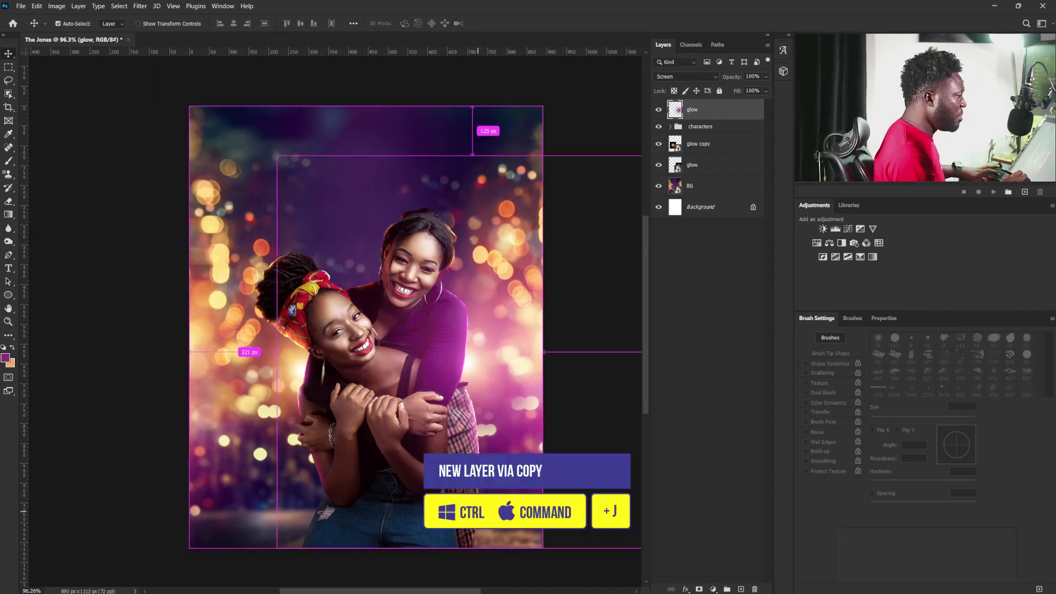
key("ctrl+j")
left_click_drag(484, 376, 324, 443)
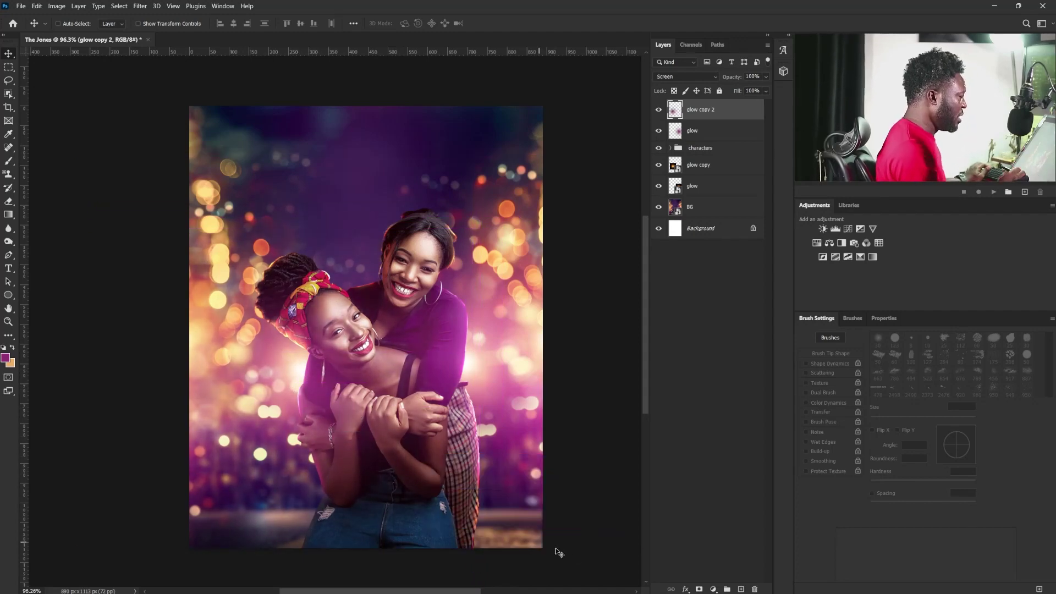
- Duplicate the glow again, move it over the women's crossed arms, and lower that copy's opacity to 26%
key("ctrl+j")
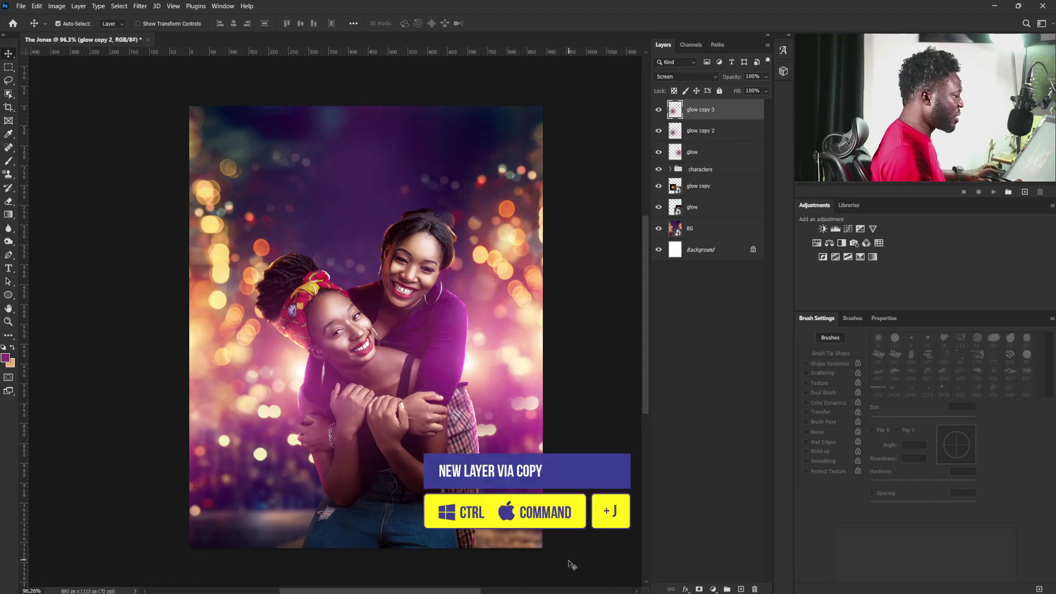
left_click_drag(284, 363, 387, 421)
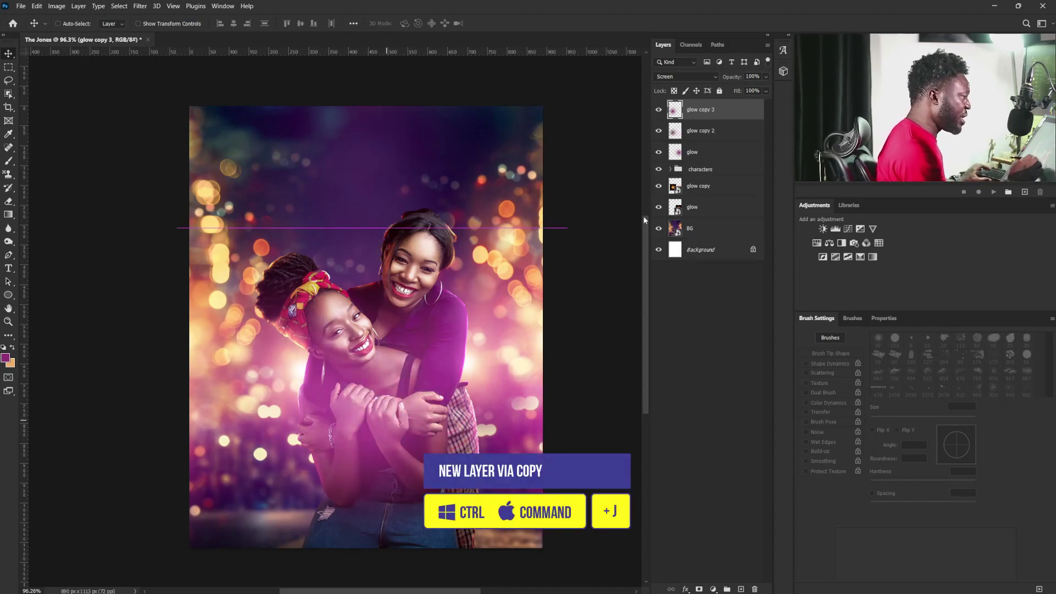
left_click(765, 77)
left_click_drag(767, 90, 729, 91)
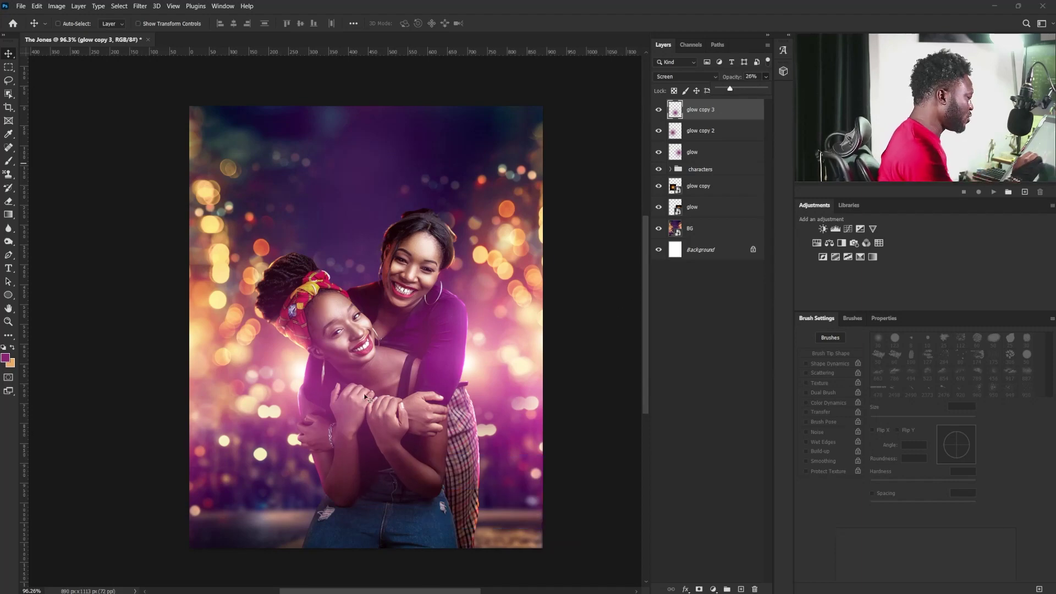
- Clip a Hue/Saturation adjustment to the glow copy layer below the characters group, with hue -81 and saturation +21
left_click(704, 186)
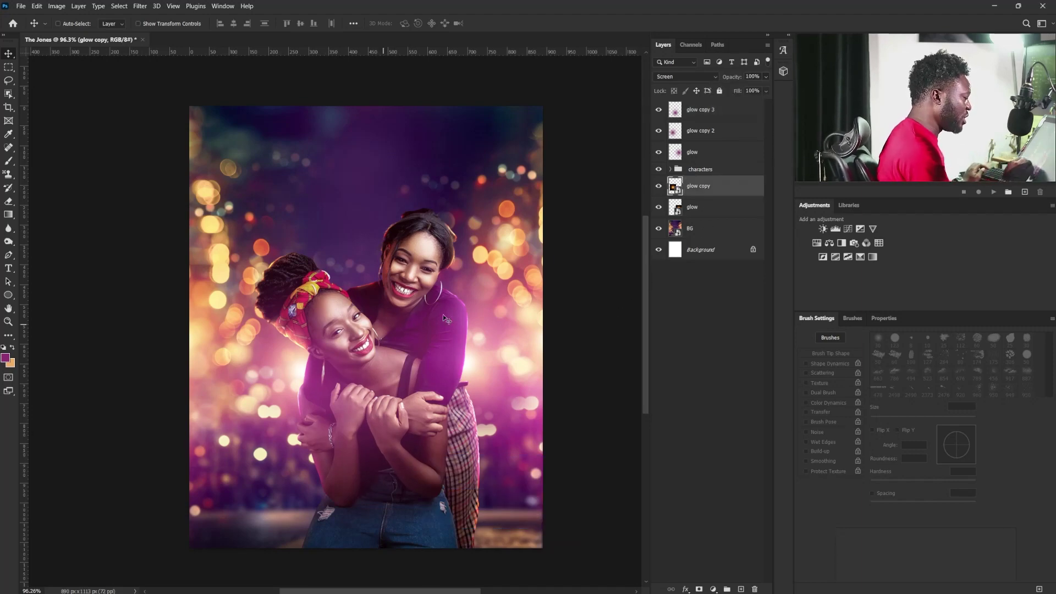
left_click(706, 207, "shift")
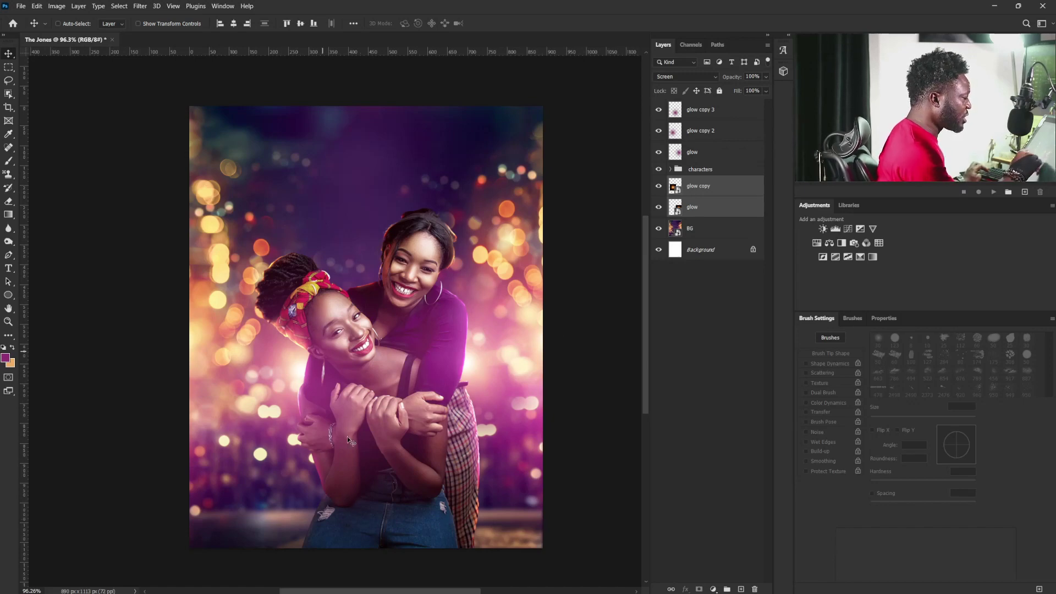
left_click(816, 243)
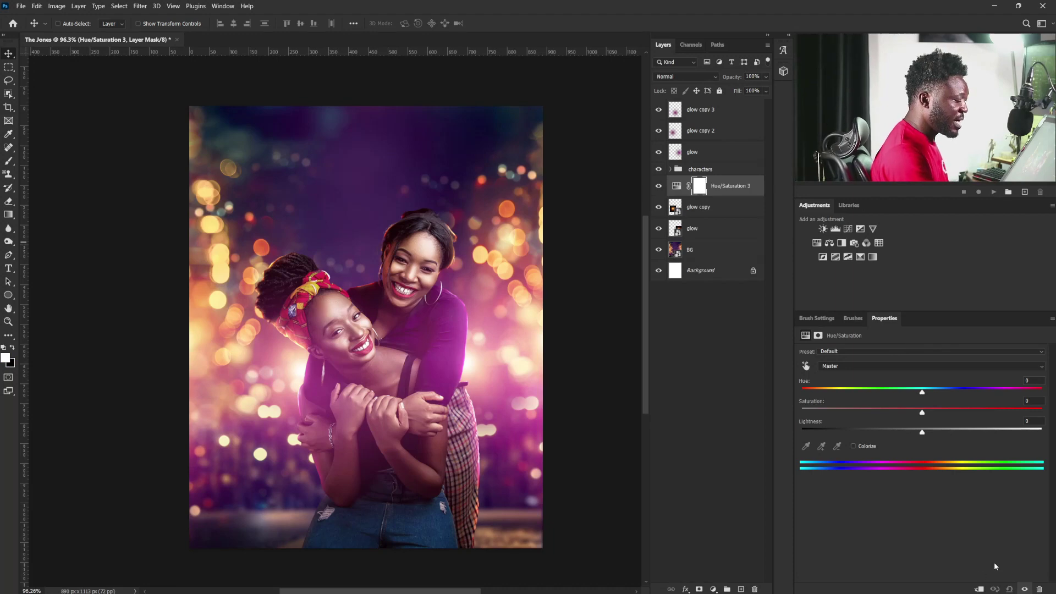
left_click(977, 589)
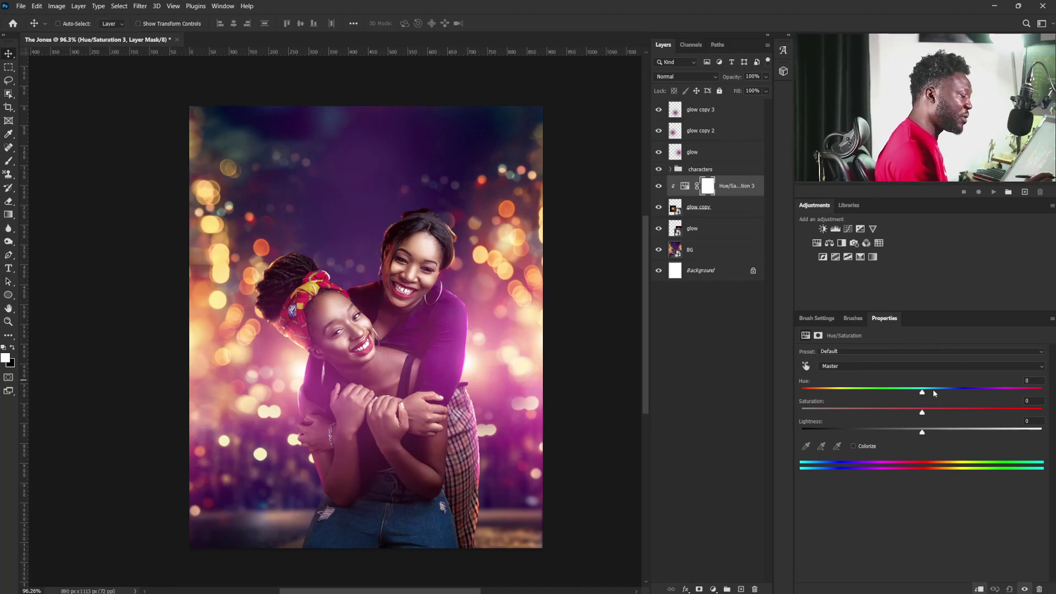
left_click_drag(922, 394, 965, 414)
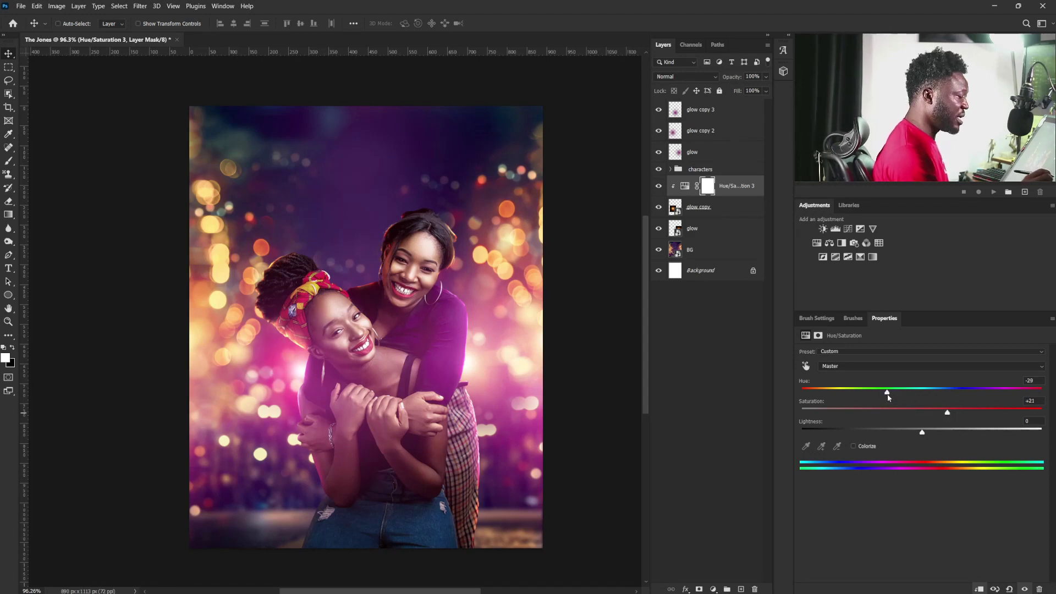
left_click_drag(887, 394, 850, 396)
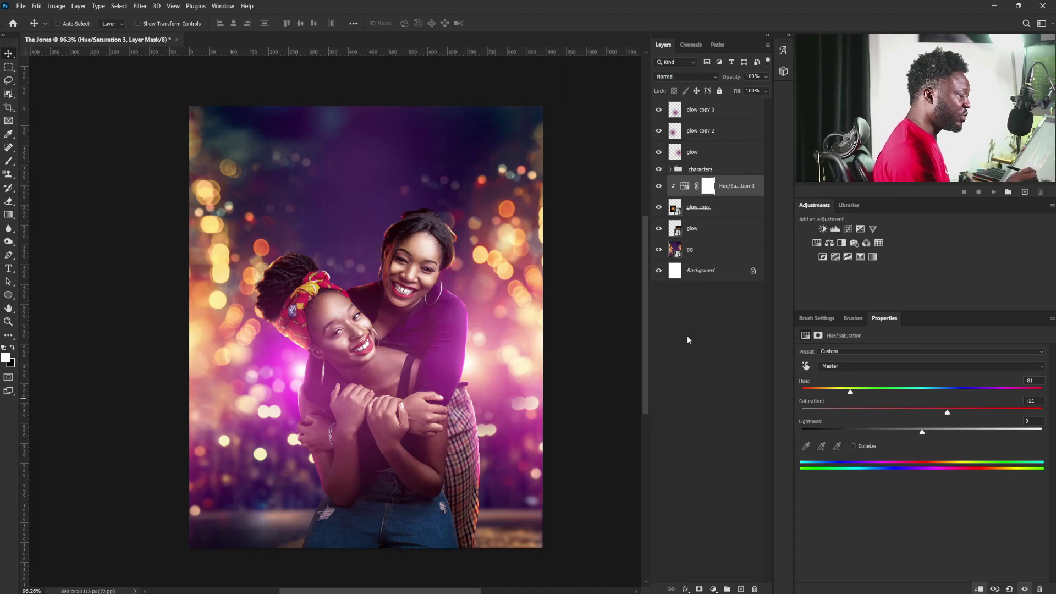
- Clip a Hue/Saturation adjustment to the glow layer just above BG, with hue -81 and saturation 21
left_click(701, 228)
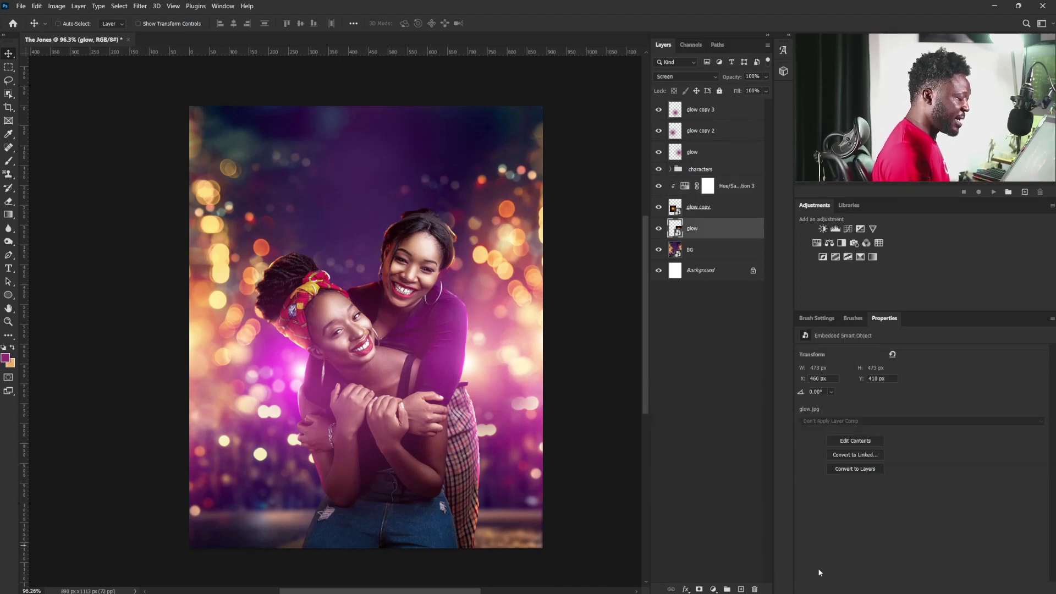
left_click(816, 242)
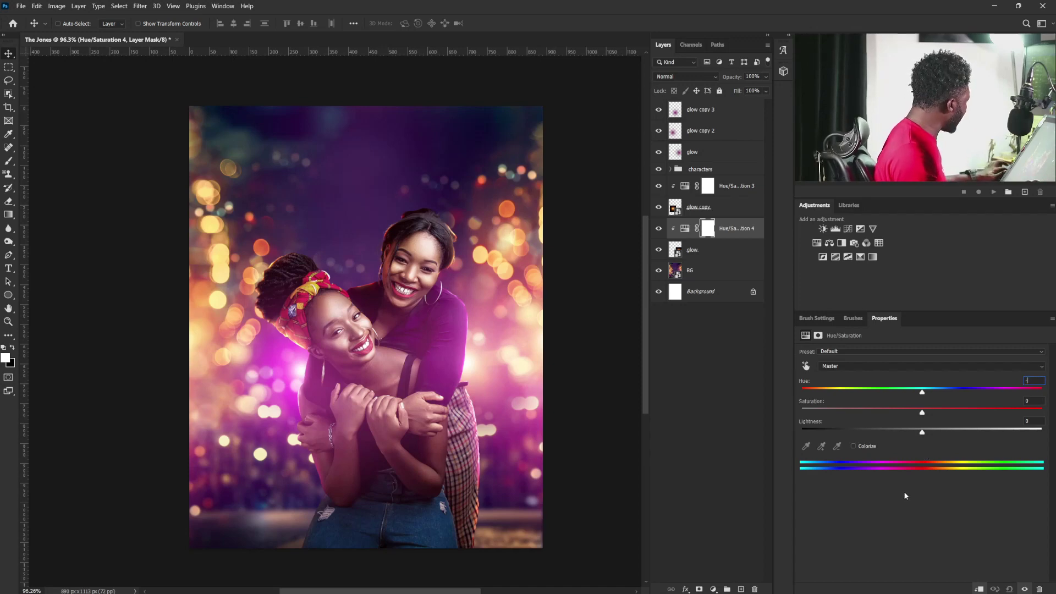
type("-81")
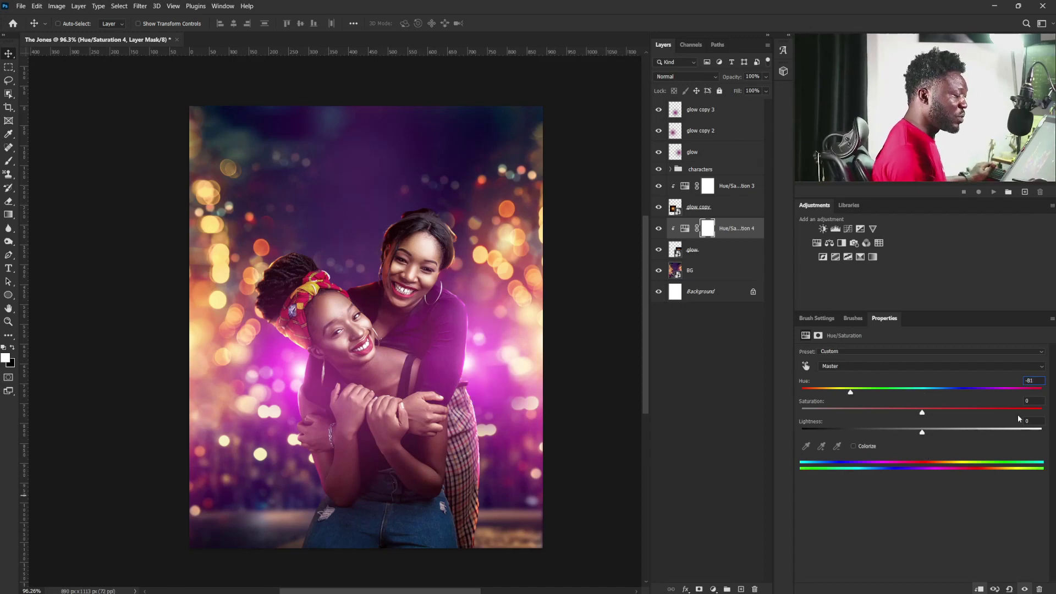
type("21")
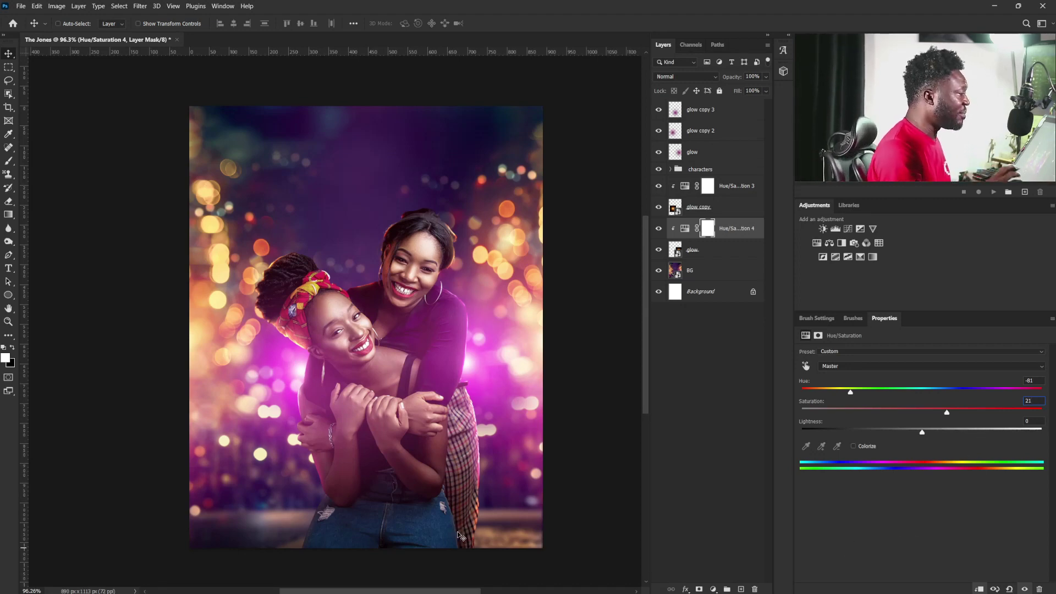
- Place the shine image above glow copy 3 and scale it to about 1182 x 787 px so it spans the canvas width
left_click(710, 113)
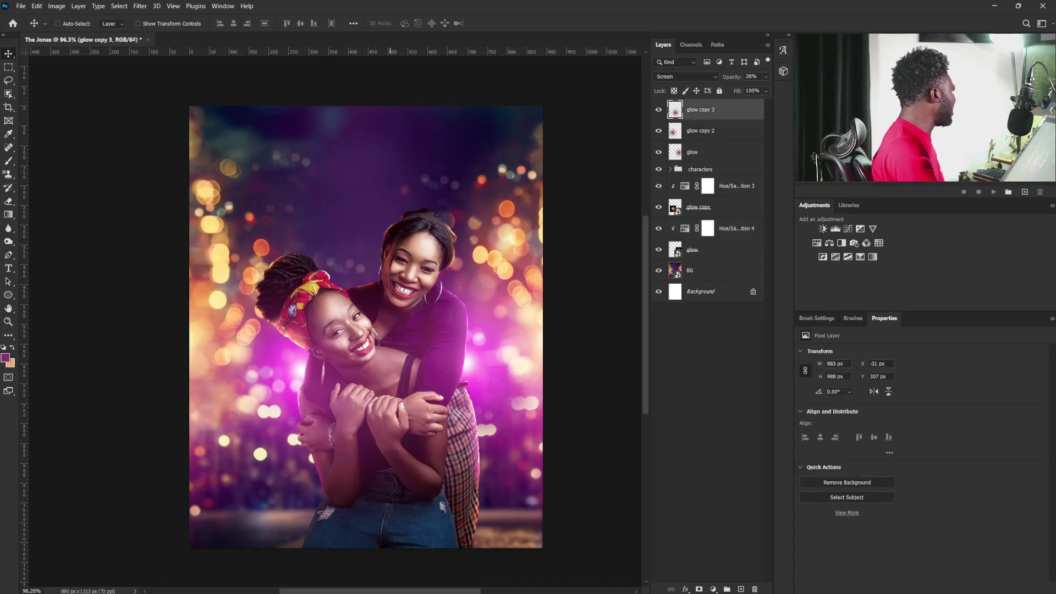
left_click_drag(0, 215, 365, 207)
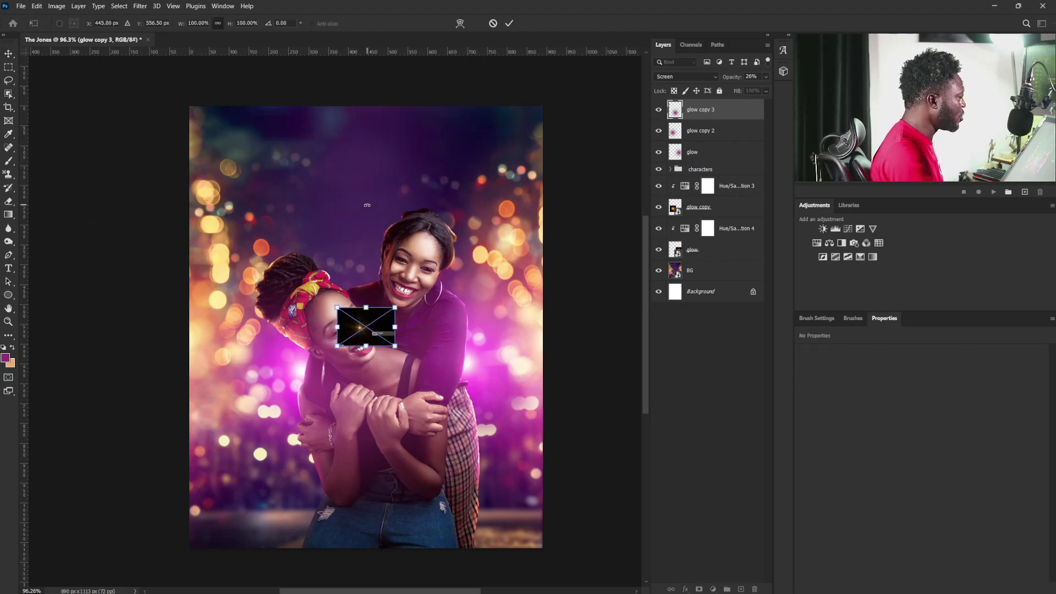
left_click_drag(395, 306, 604, 168)
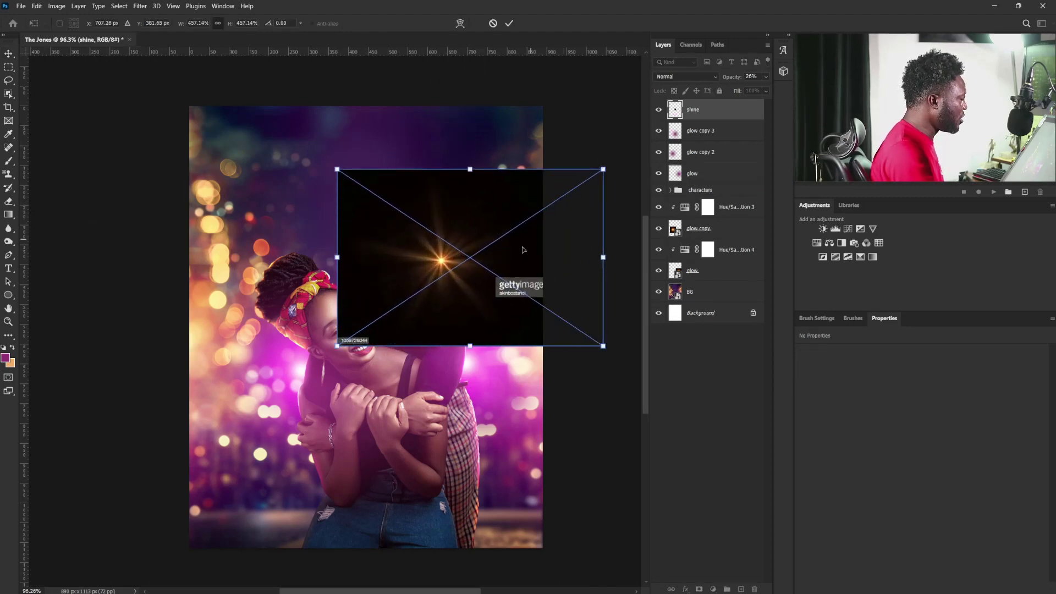
left_click_drag(457, 296, 377, 306)
left_click_drag(525, 358, 654, 452)
left_click_drag(431, 317, 350, 277)
key("Return")
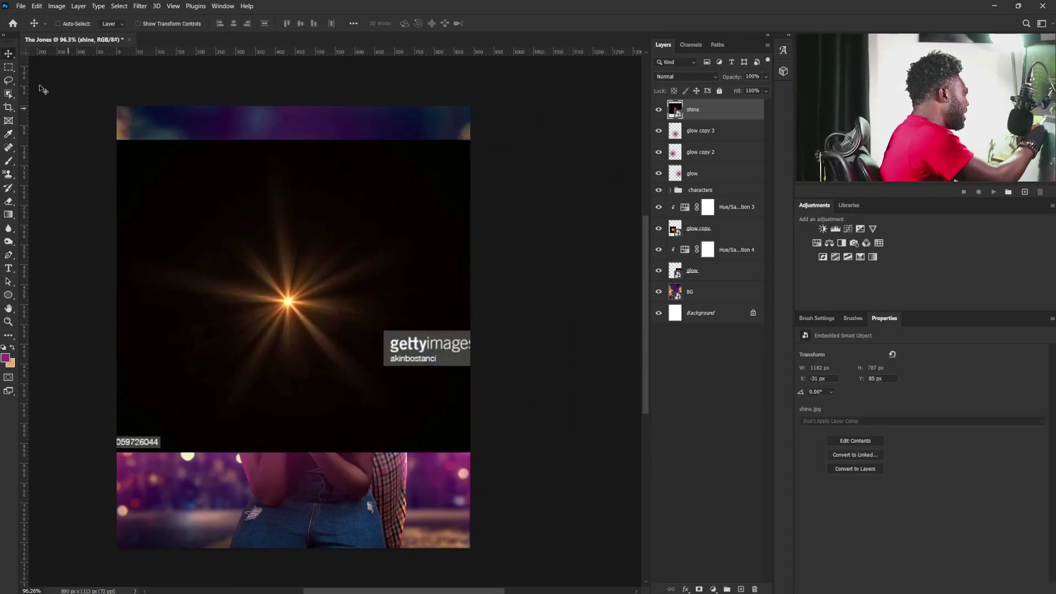
- Lasso the light flare clear of the watermark, copy it to a new layer, and delete the original shine layer
left_click(11, 81)
mouse_move(358, 177)
left_mouse_down()
mouse_move(409, 236)
mouse_move(402, 291)
mouse_move(369, 376)
mouse_move(294, 415)
mouse_move(209, 391)
mouse_move(118, 337)
mouse_move(210, 198)
mouse_move(356, 177)
left_mouse_up()
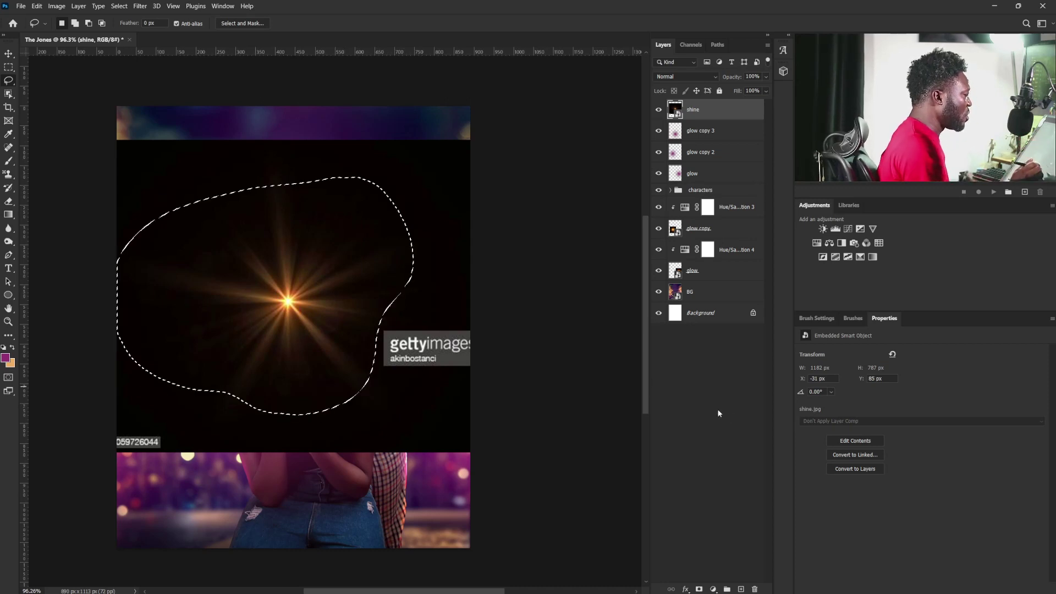
key("ctrl+j")
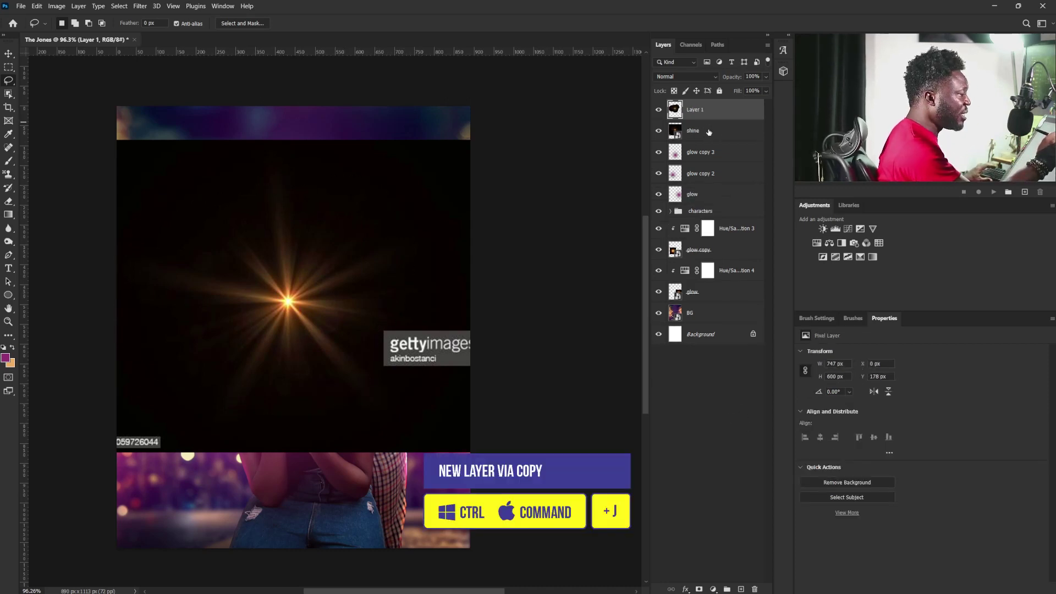
left_click_drag(710, 132, 755, 589)
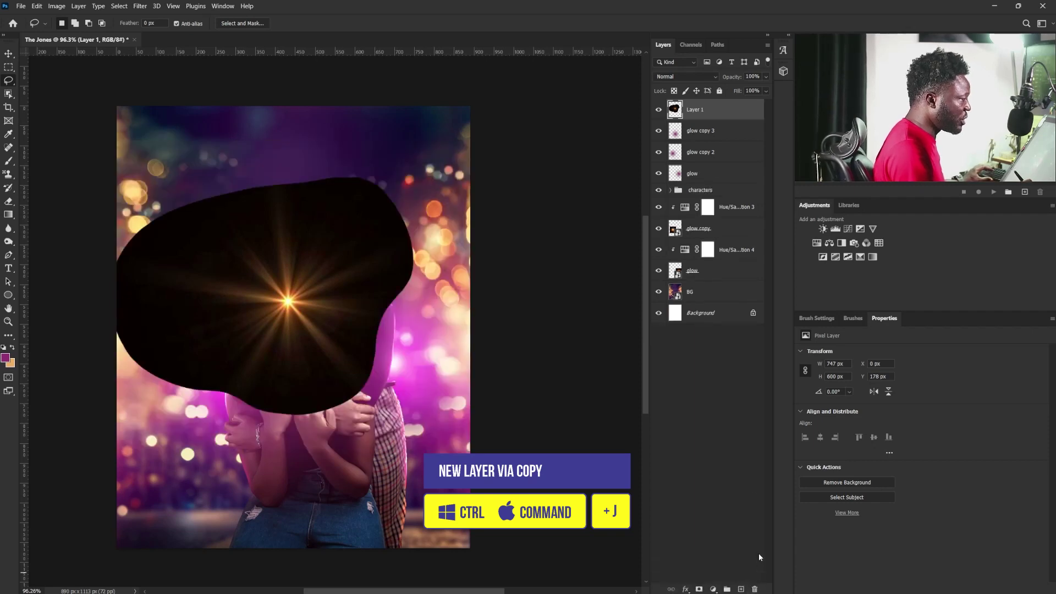
- Set the cut-out flare layer's blending mode to Screen to drop its black background
left_click(685, 76)
left_click(682, 136)
key("v")
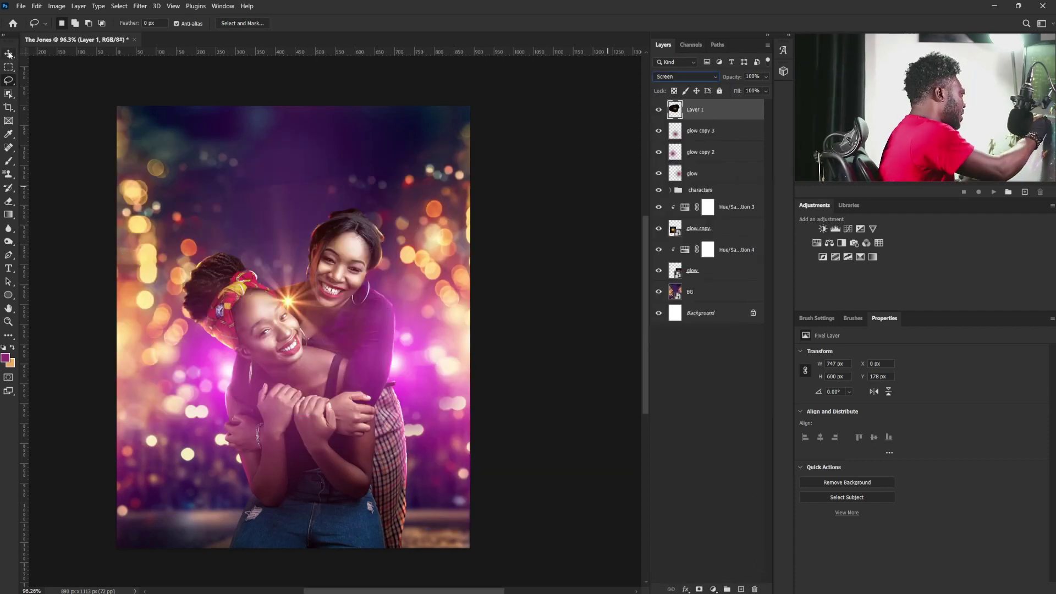
- Scale the flare to about 309 x 248 px over the glow by the rear woman's elbow, and place a duplicate on the opposite glow
mouse_move(300, 246)
left_mouse_down()
mouse_move(440, 326)
mouse_move(418, 302)
left_mouse_up()
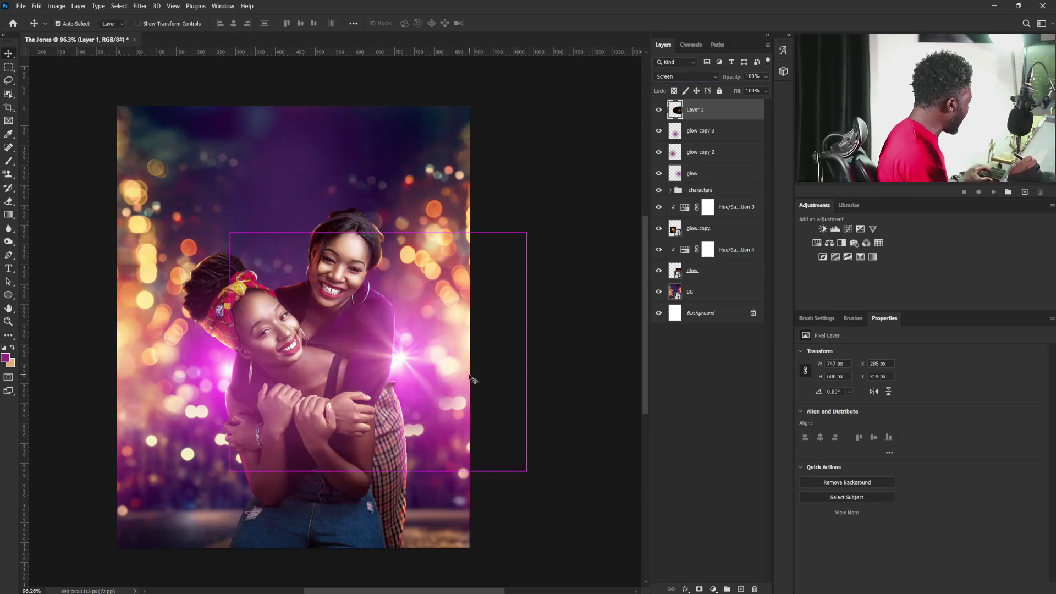
key("ctrl+t")
left_click_drag(521, 235, 438, 302)
mouse_move(405, 354)
left_mouse_down()
mouse_move(419, 363)
mouse_move(411, 364)
left_mouse_up()
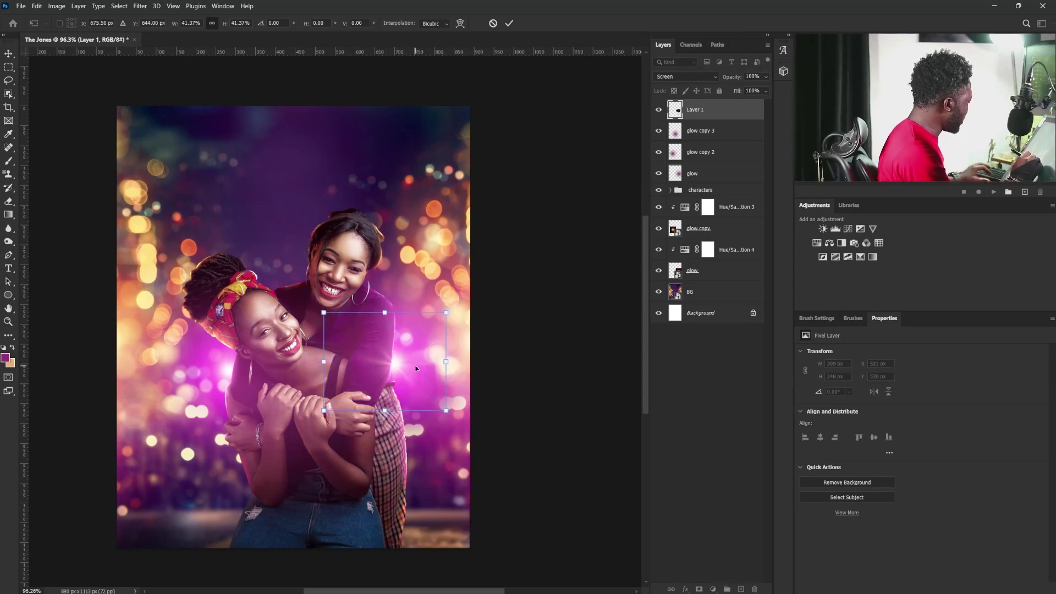
key("Return")
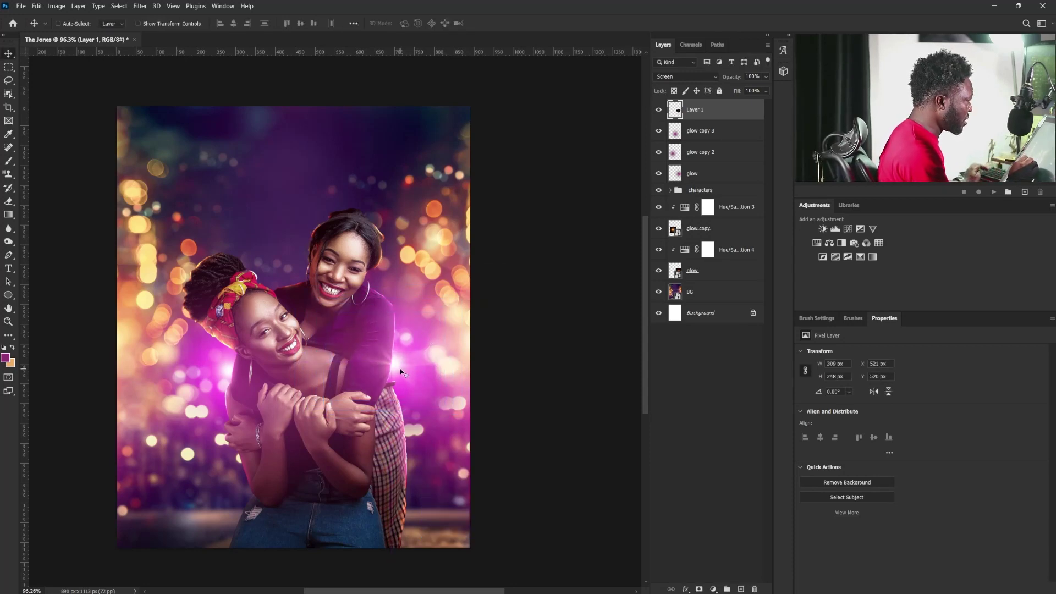
left_click_drag(694, 110, 741, 587)
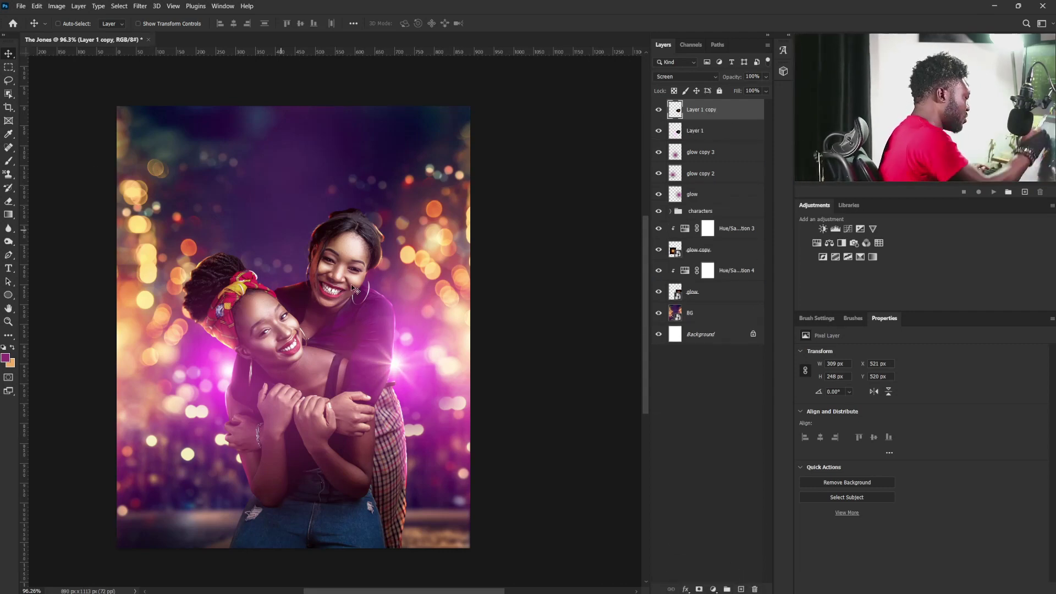
left_click_drag(403, 367, 245, 371)
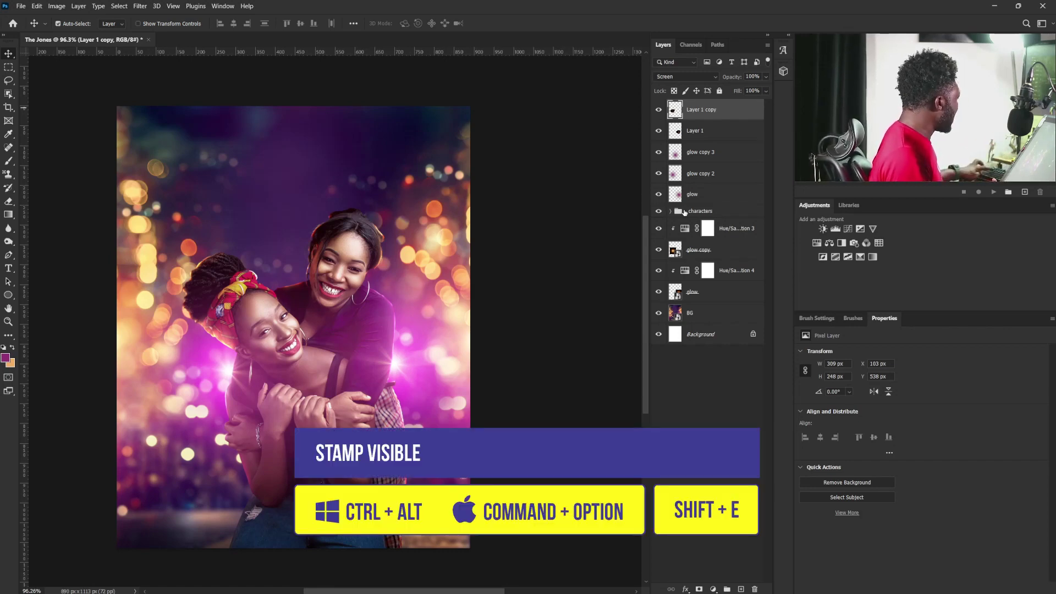
- Stamp all visible layers into a new top layer and convert it to a smart object
key("ctrl+alt+shift+e")
right_click(726, 113)
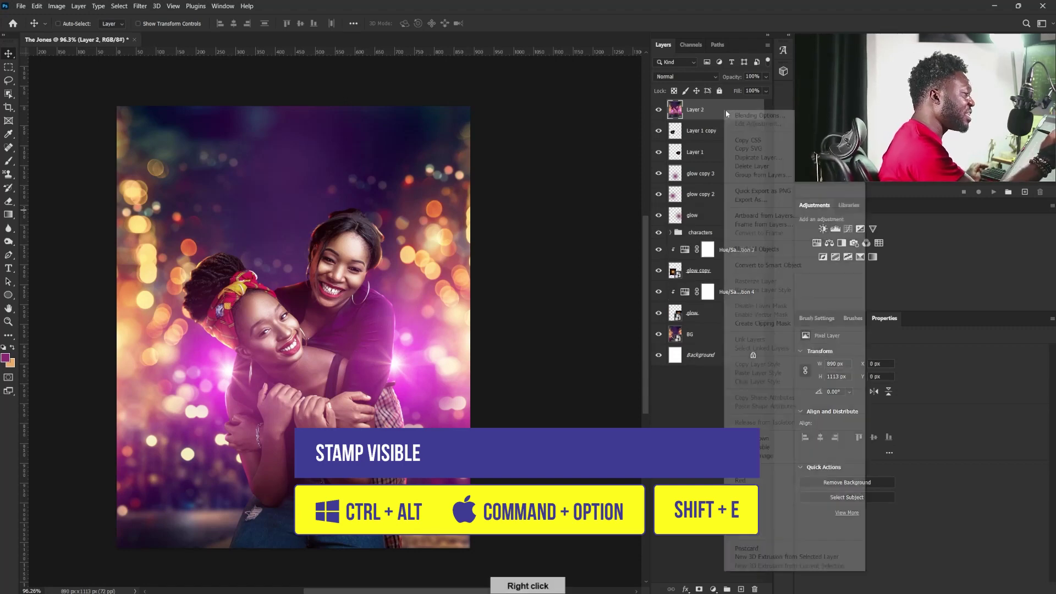
left_click(765, 265)
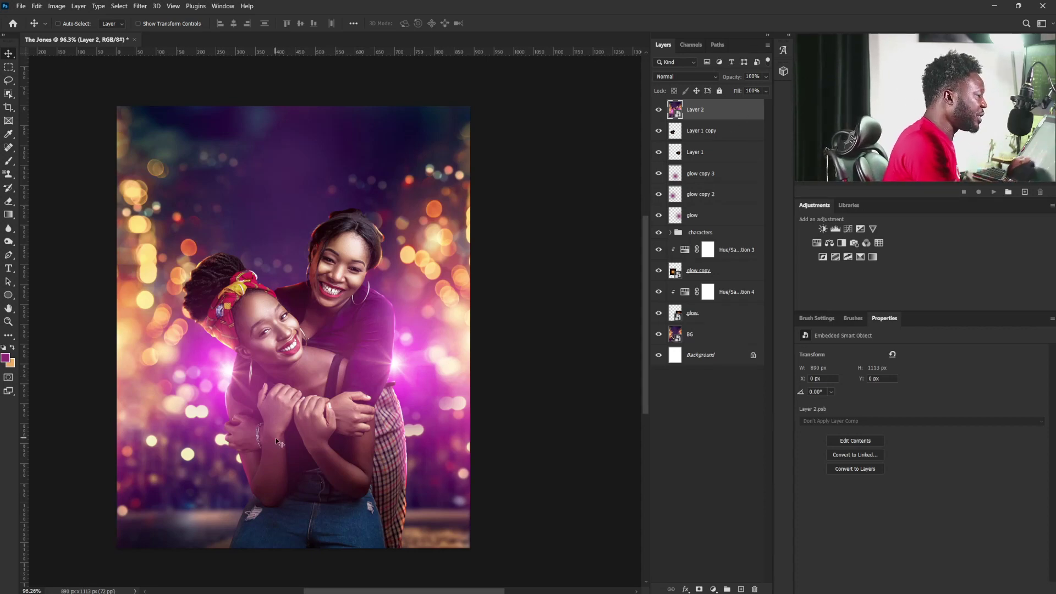
- Start a Camera Raw Filter on the stamped layer and set the white balance to tint +8 and temperature +4
left_click(140, 6)
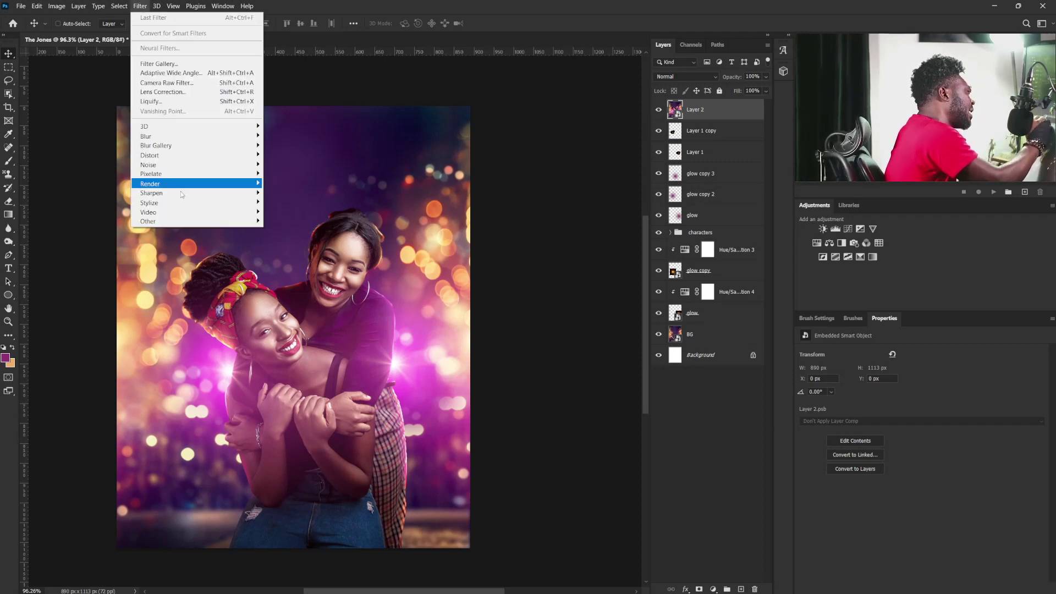
left_click(208, 82)
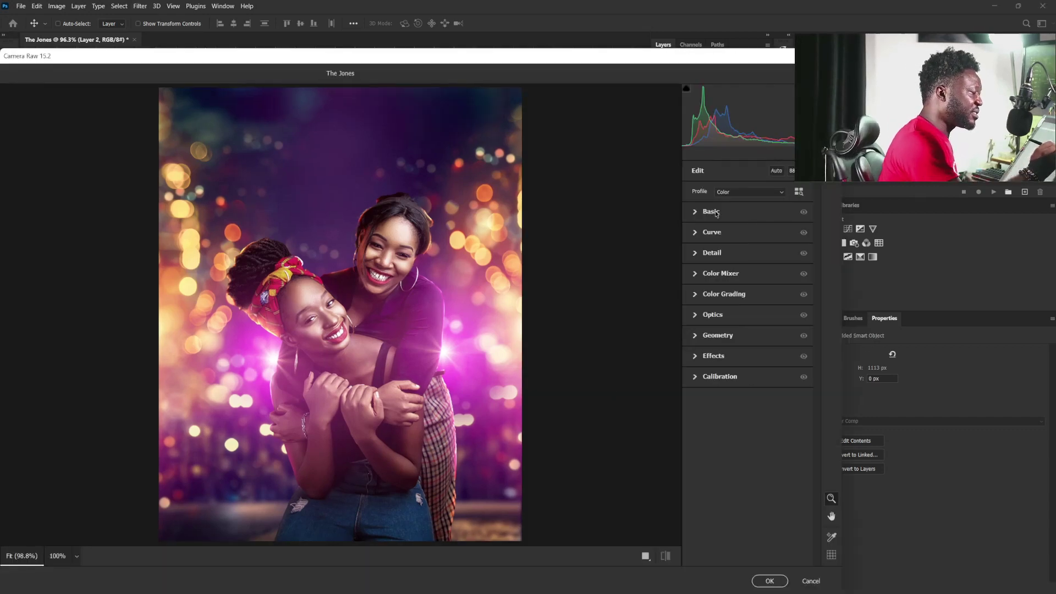
left_click(697, 212)
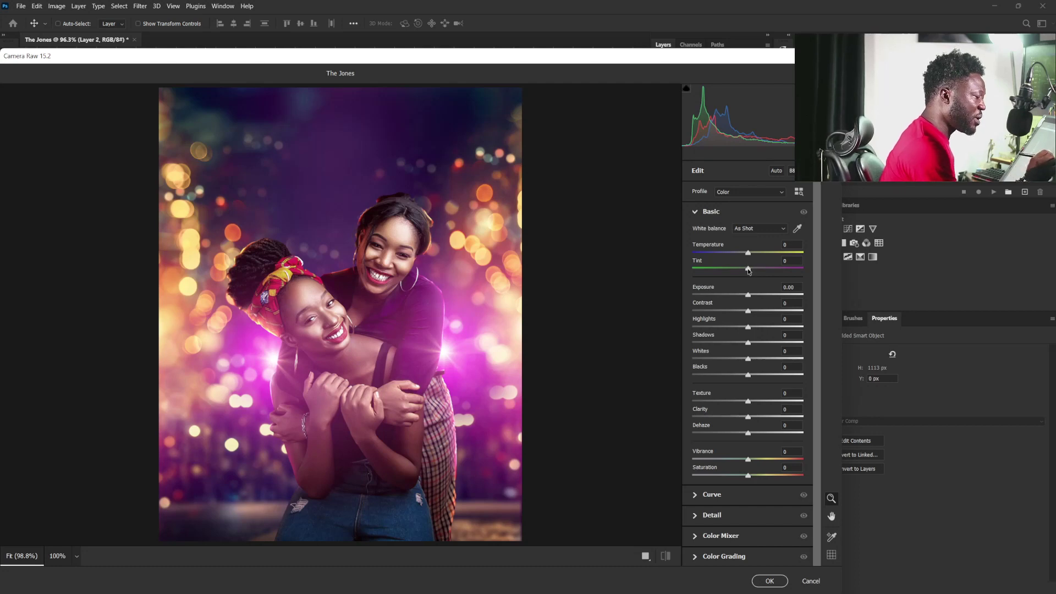
left_click_drag(750, 270, 754, 270)
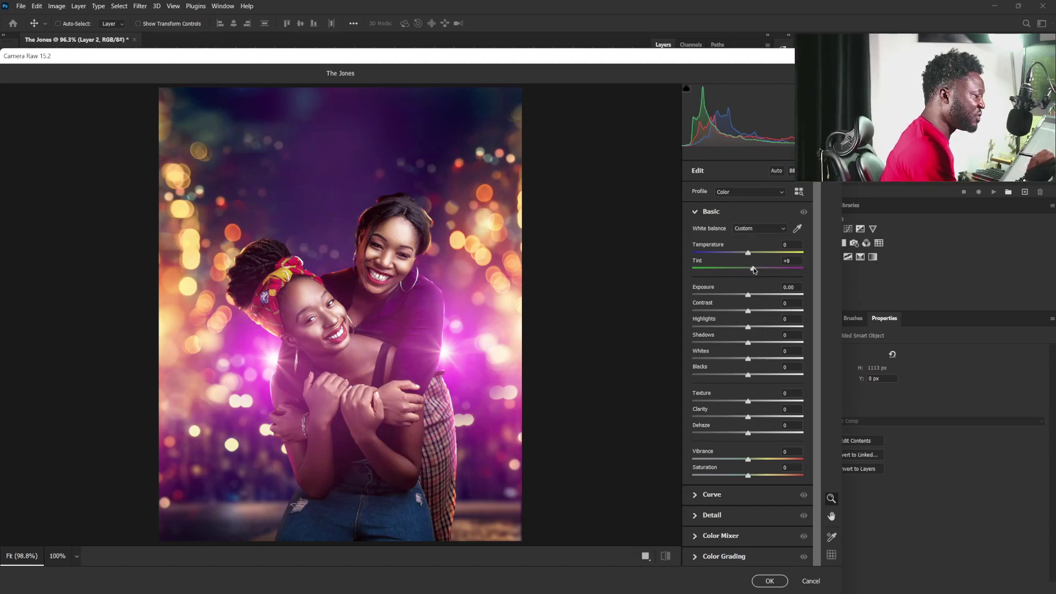
left_click_drag(754, 270, 753, 270)
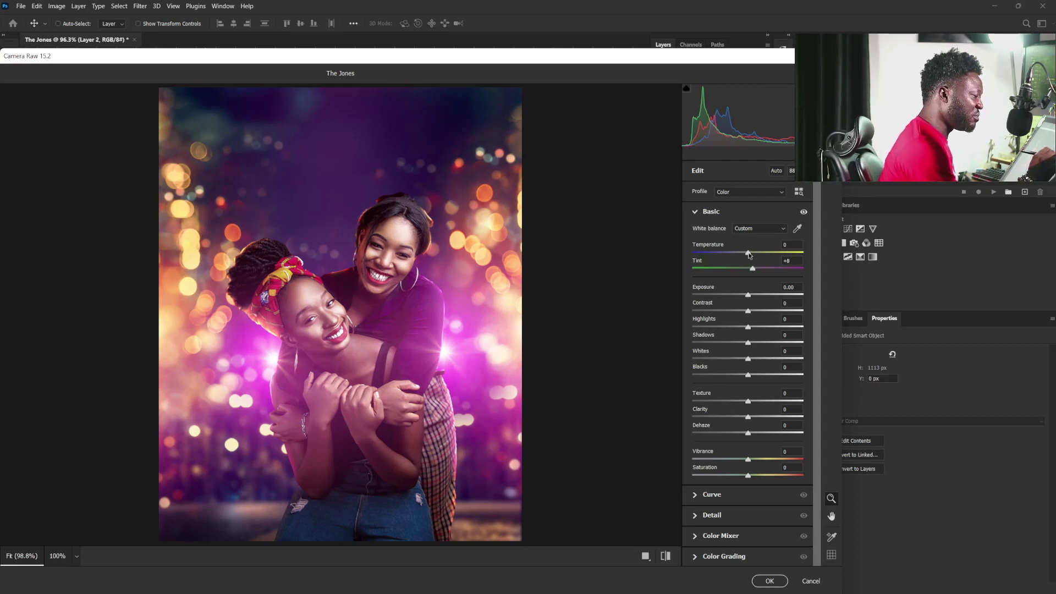
left_click_drag(748, 254, 752, 253)
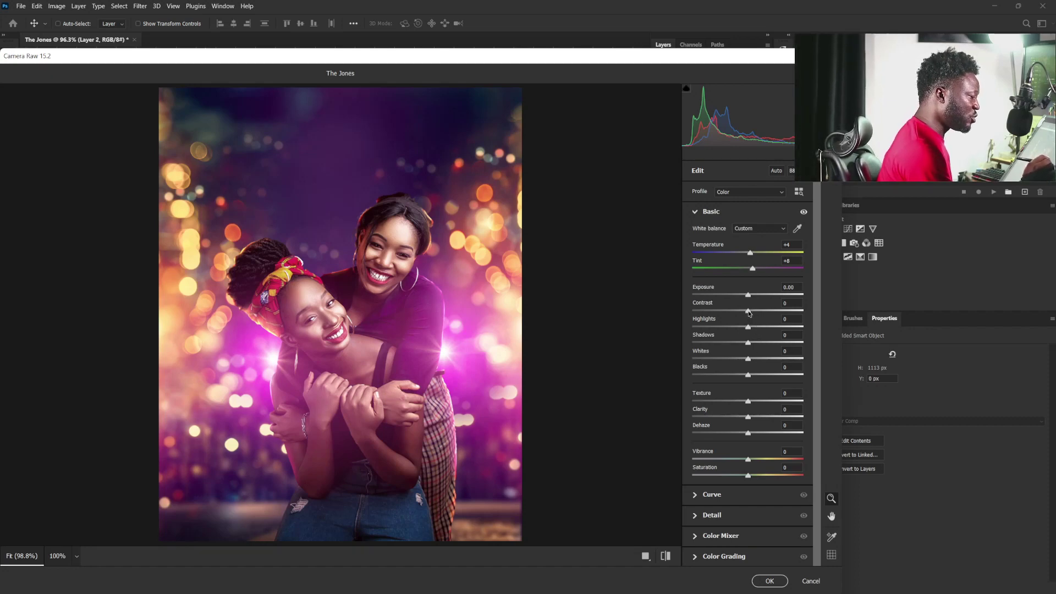
- Set Contrast to +16, Shadows to -8, Whites to +4 and Vibrance to +19 in the Basic adjustments
left_click_drag(748, 311, 757, 312)
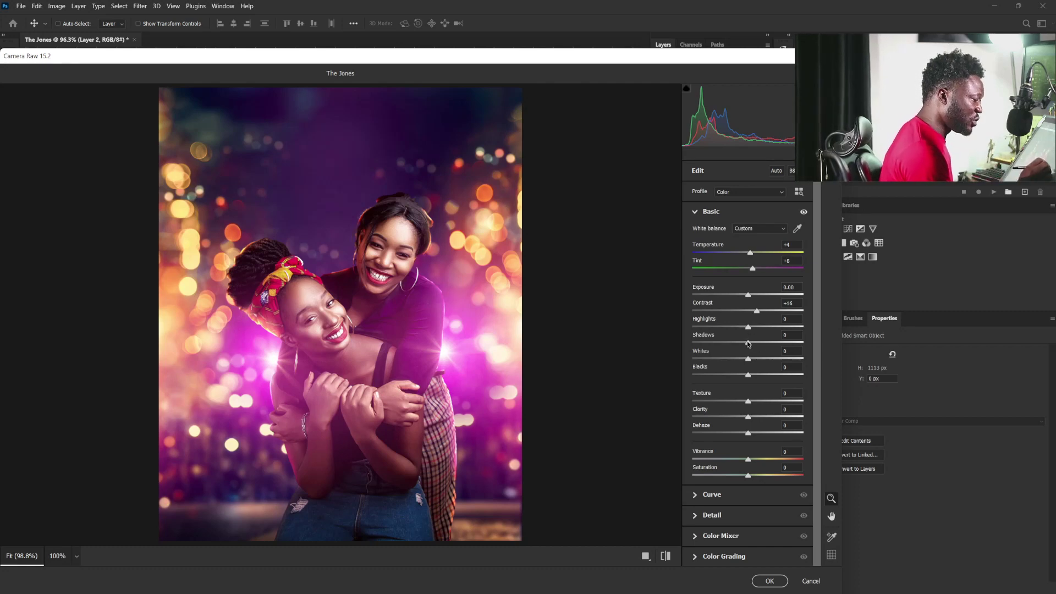
left_click_drag(749, 345, 744, 345)
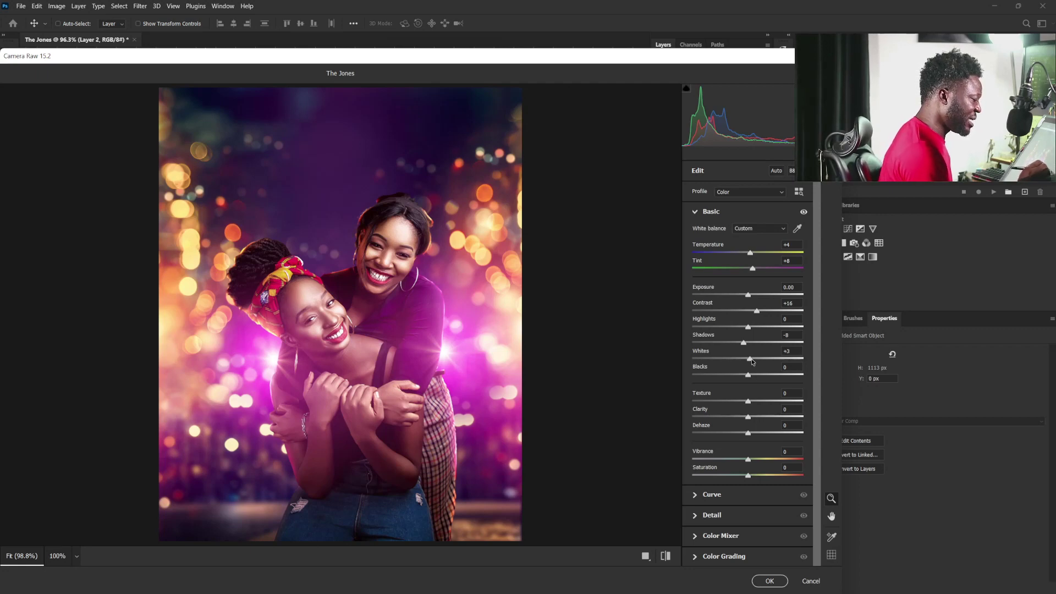
left_click_drag(752, 362, 752, 362)
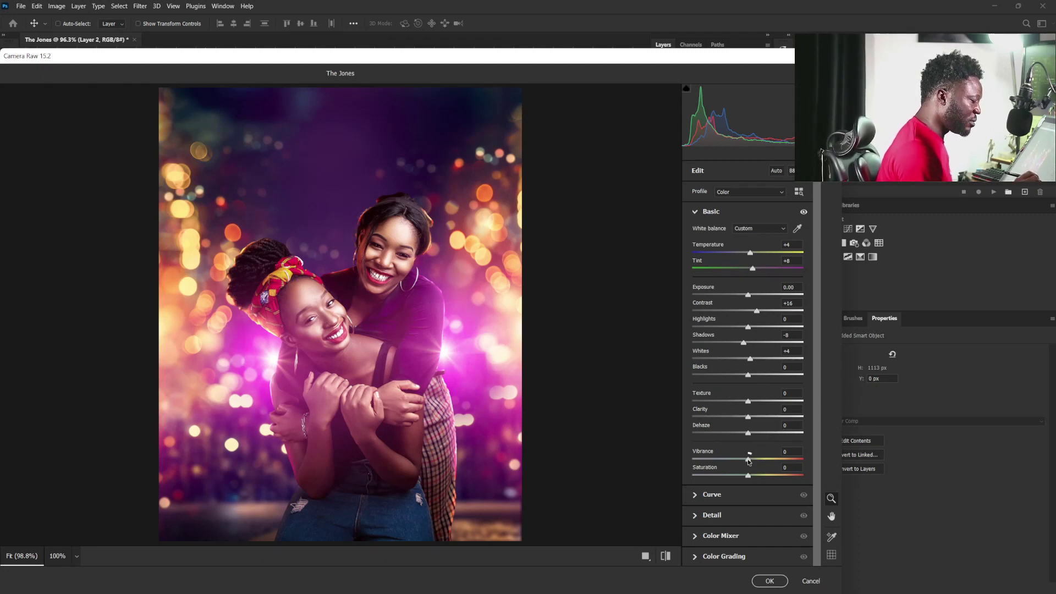
left_click_drag(748, 461, 761, 459)
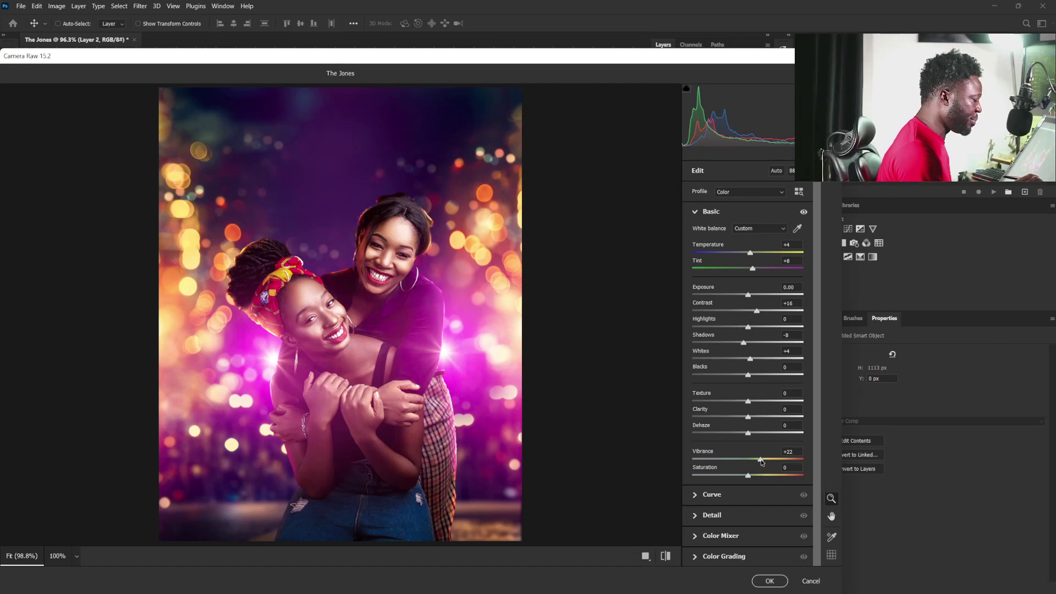
left_click_drag(760, 460, 760, 460)
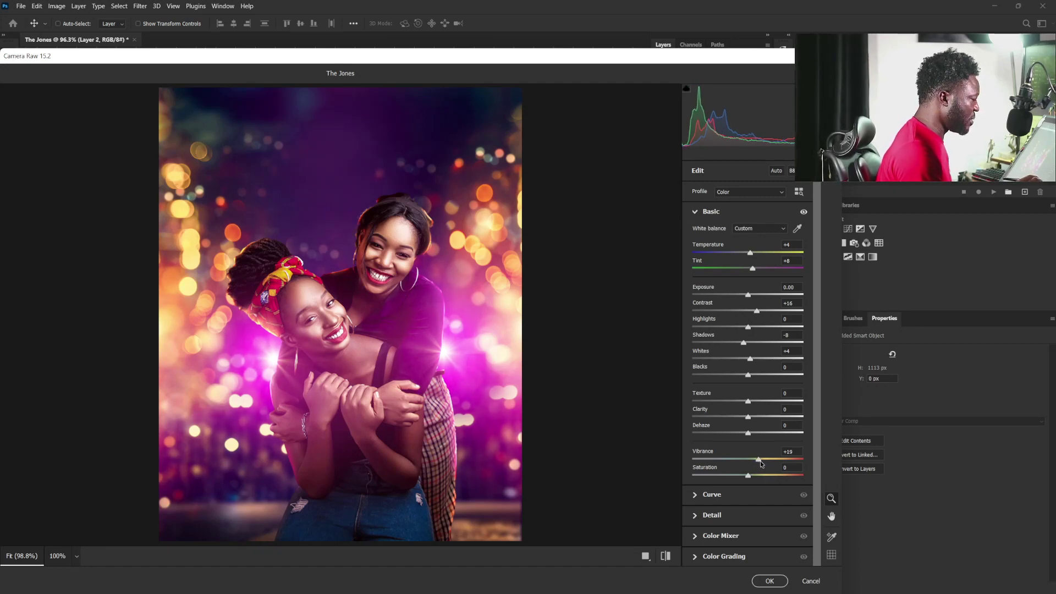
left_click(696, 213)
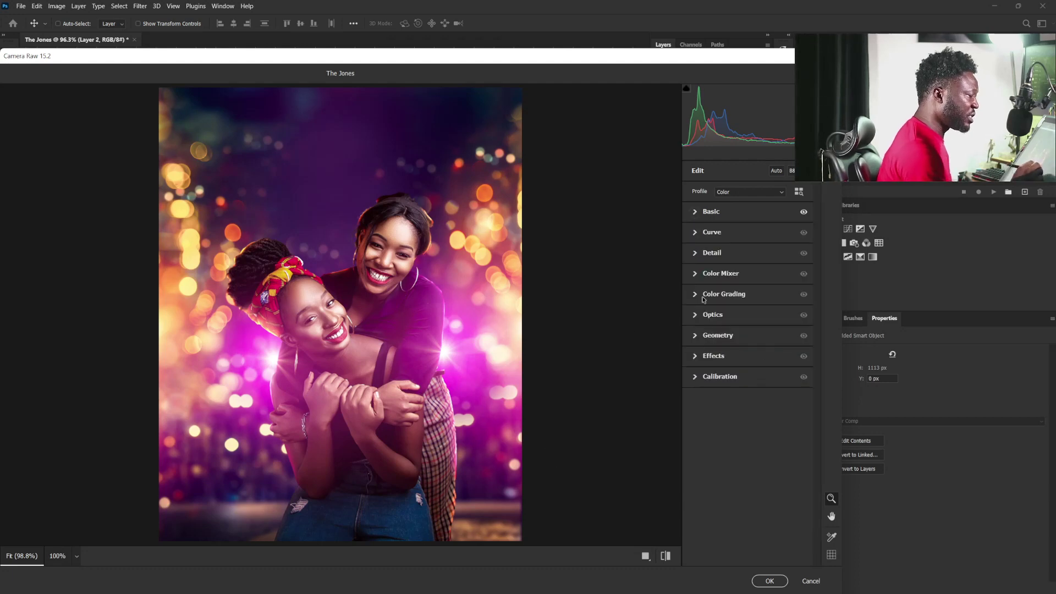
- Set Sharpening to 25 in the Detail adjustments
left_click(697, 253)
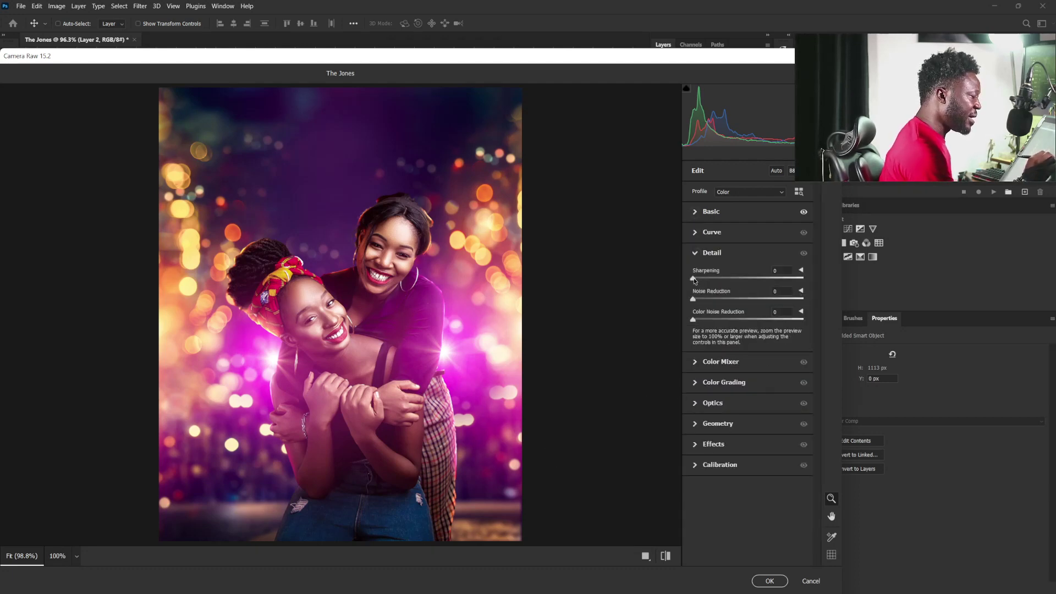
left_click_drag(709, 279, 712, 280)
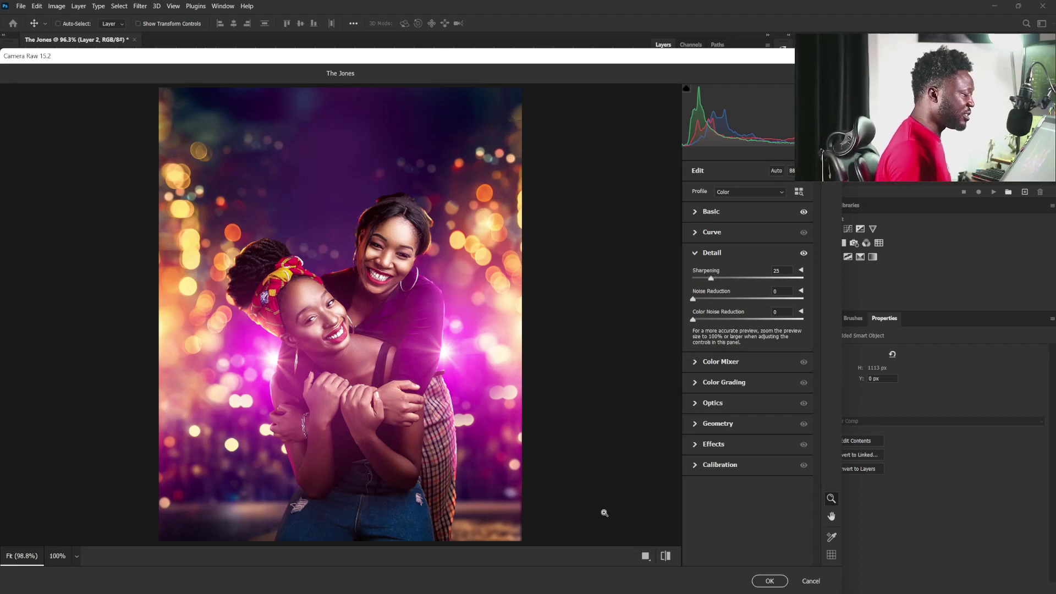
left_click(696, 254)
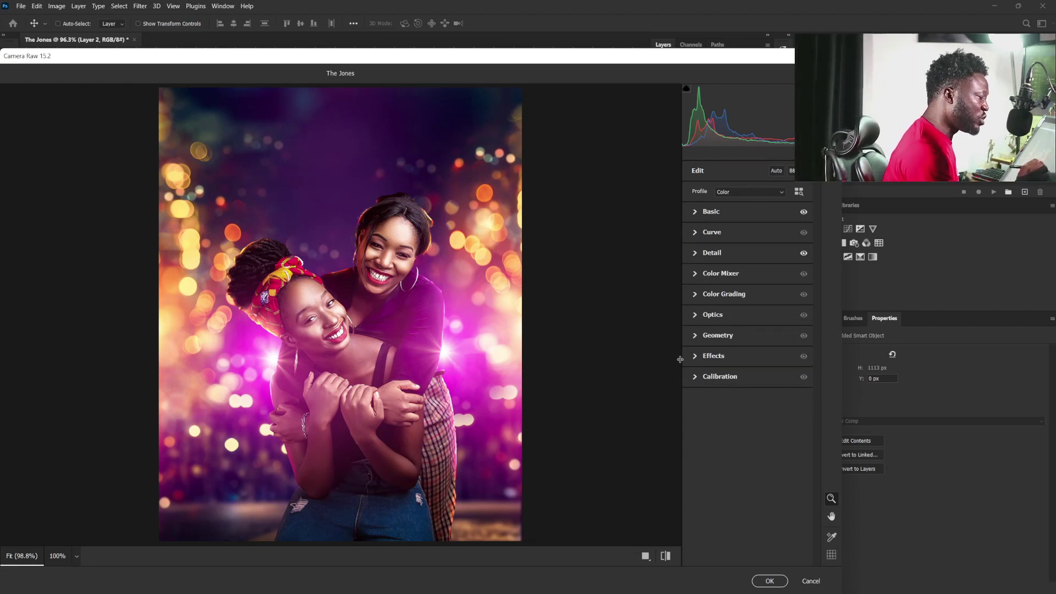
- Raise the Color Mixer saturation of Purples to +25, Magentas to +15 and Oranges to +9
left_click(696, 274)
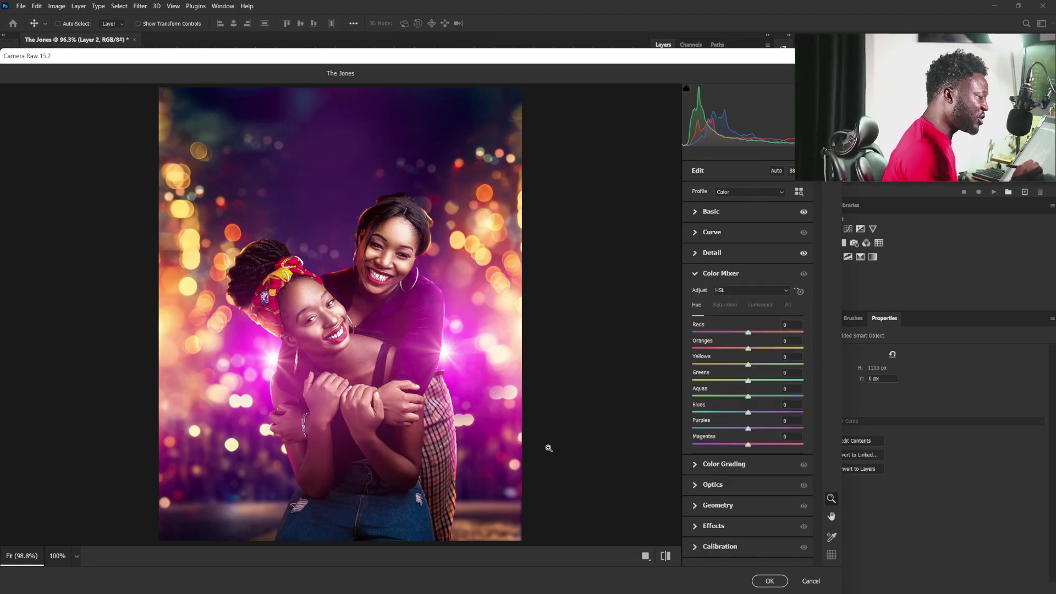
left_click(726, 307)
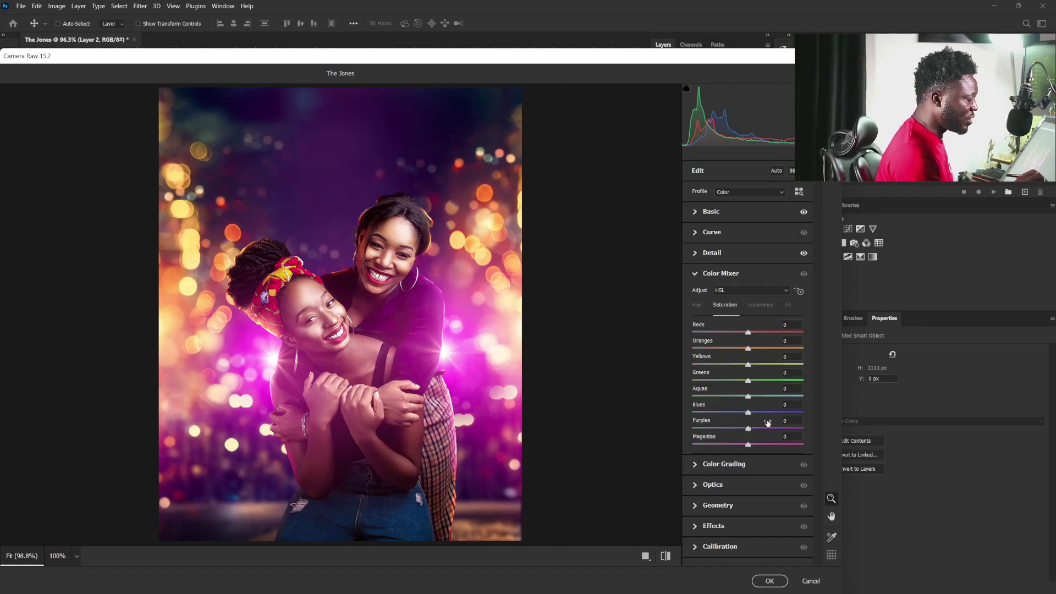
left_click_drag(748, 429, 764, 429)
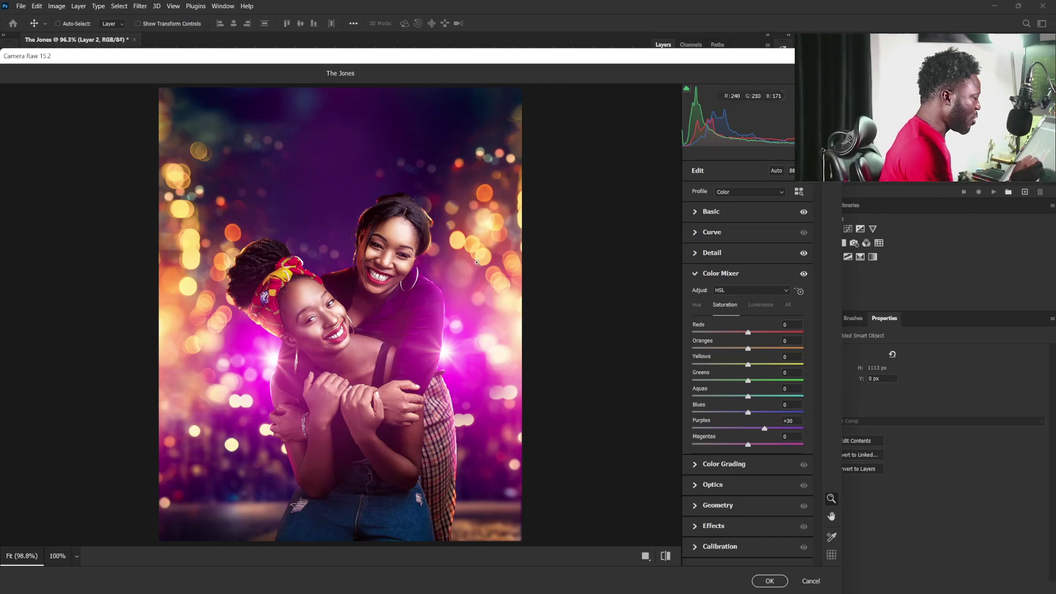
left_click_drag(764, 429, 761, 429)
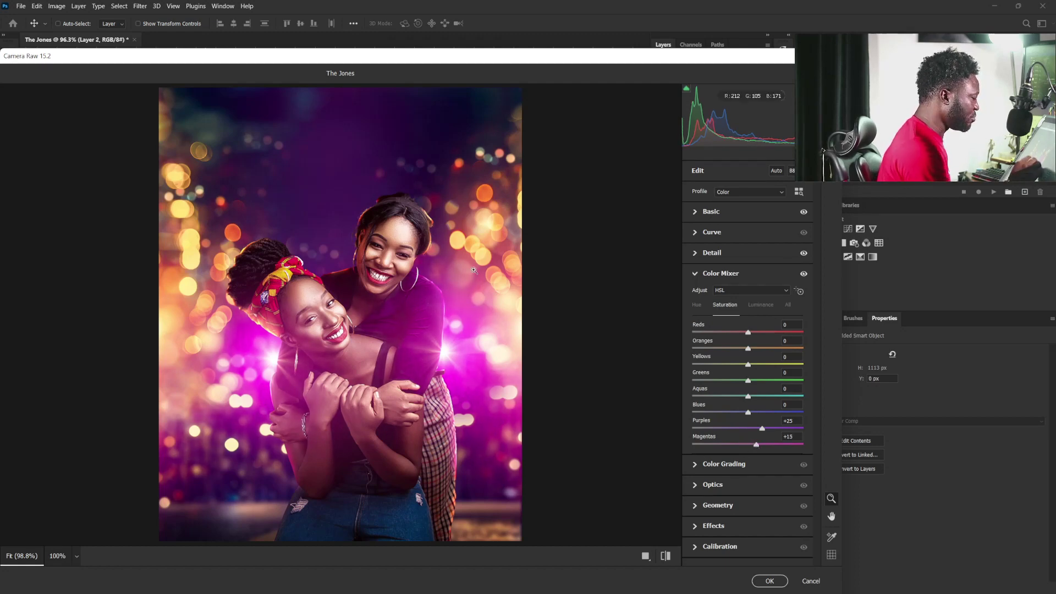
left_click_drag(748, 348, 752, 349)
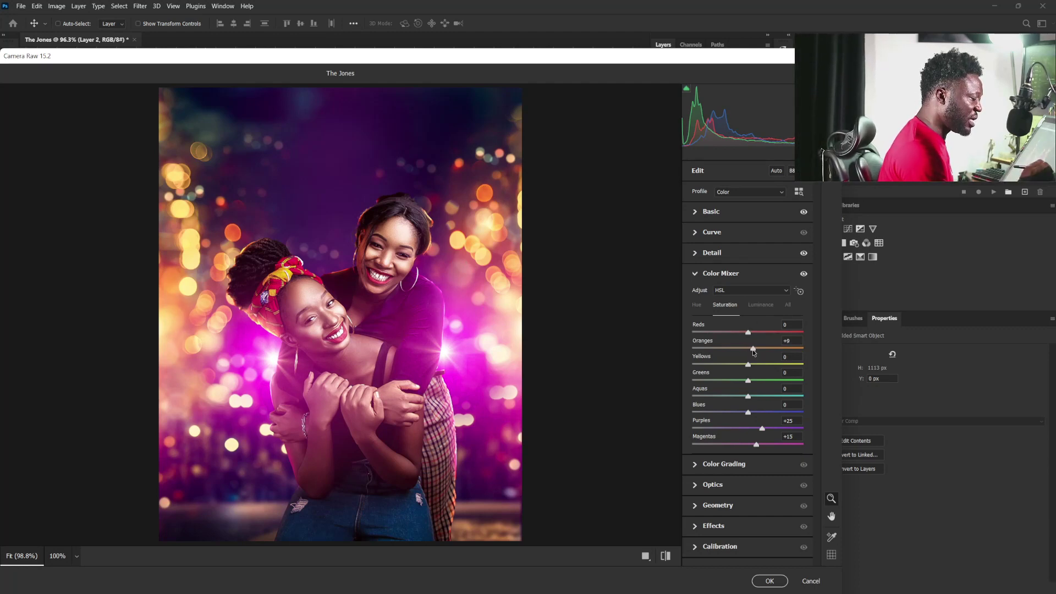
left_click(701, 275)
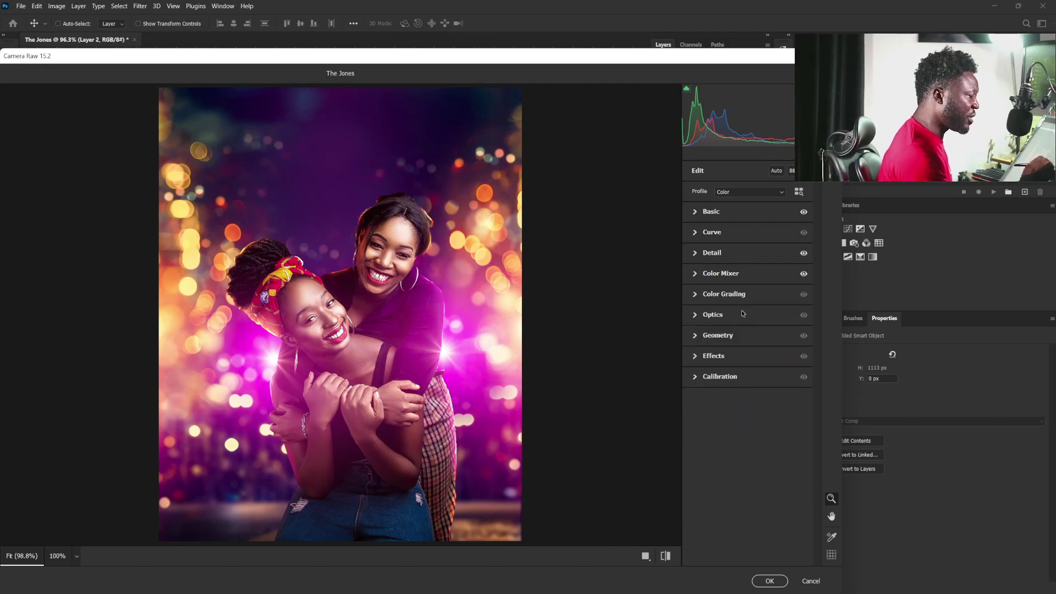
- Shift the Color Grading midtones slightly toward orange, apply the filter, and compare the image with and without the filtered layer
left_click(732, 295)
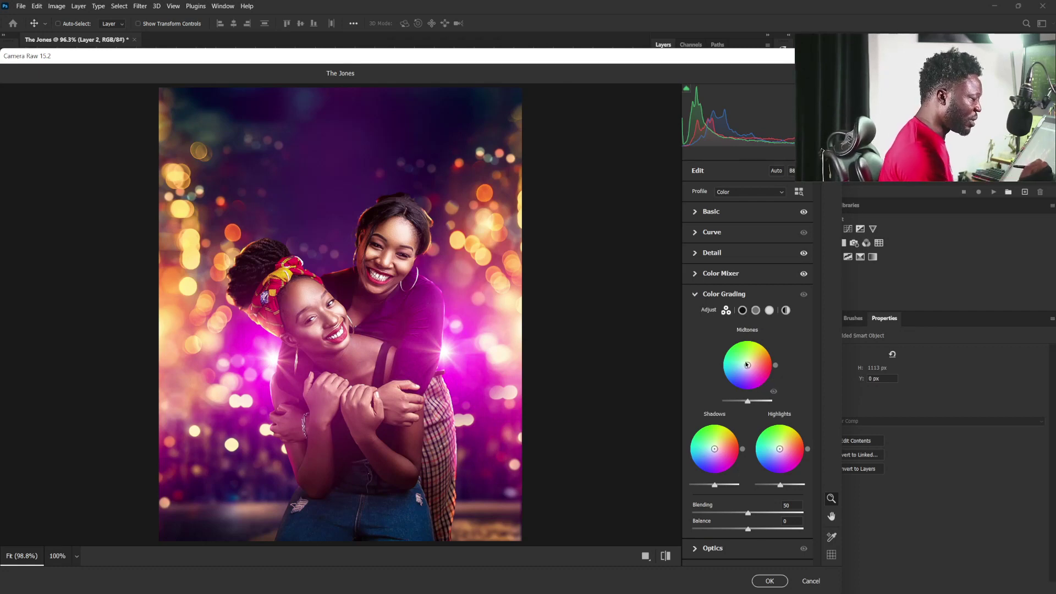
left_click_drag(746, 365, 747, 365)
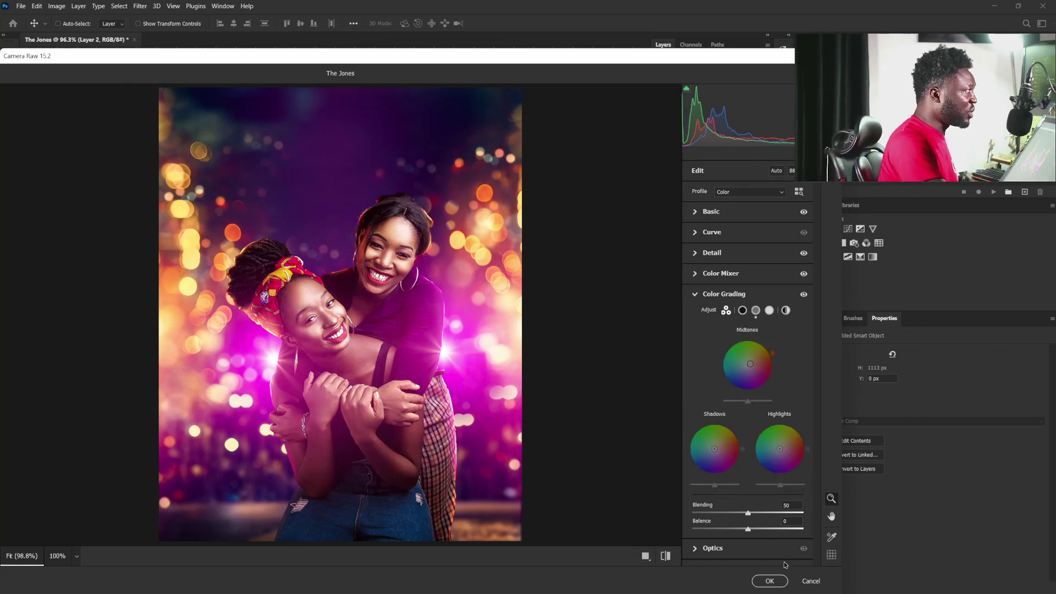
left_click(770, 580)
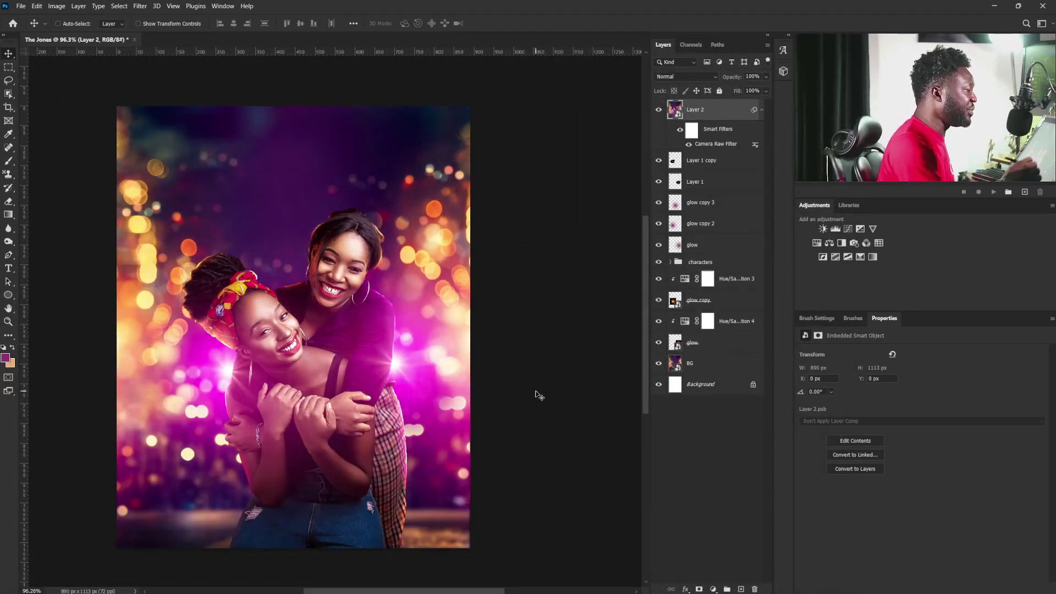
left_click(658, 110)
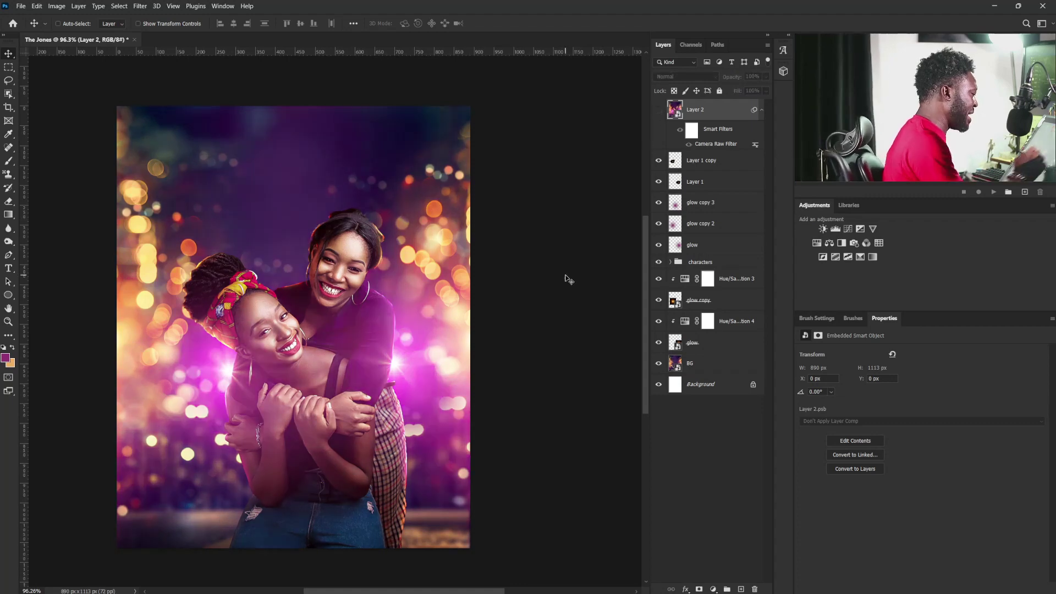
left_click(658, 109)
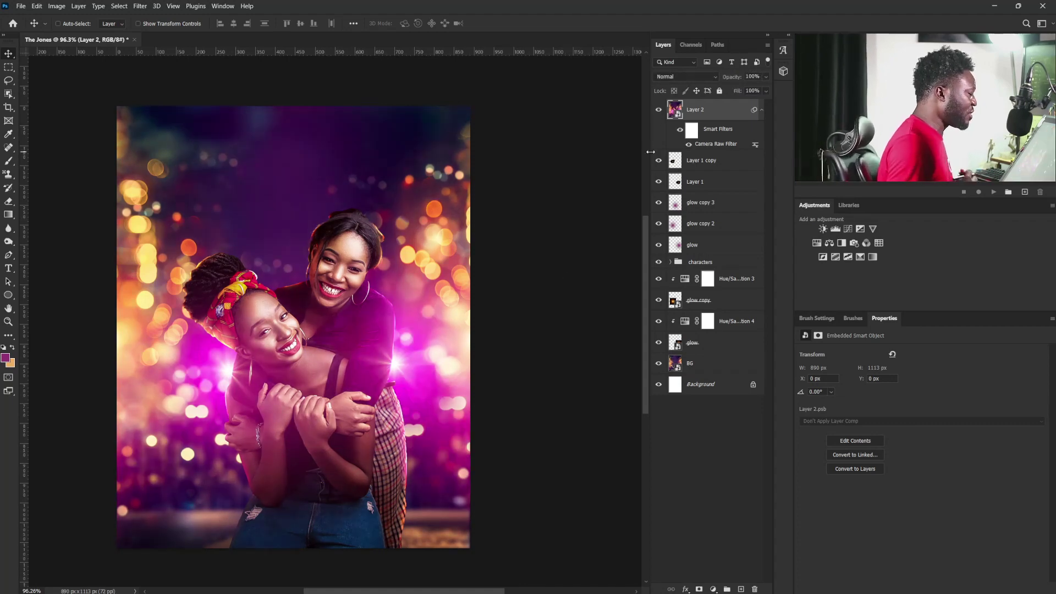
- Rename the color-graded Layer 2 smart object as Camera Raw and collapse its smart filter list
double_click(692, 111)
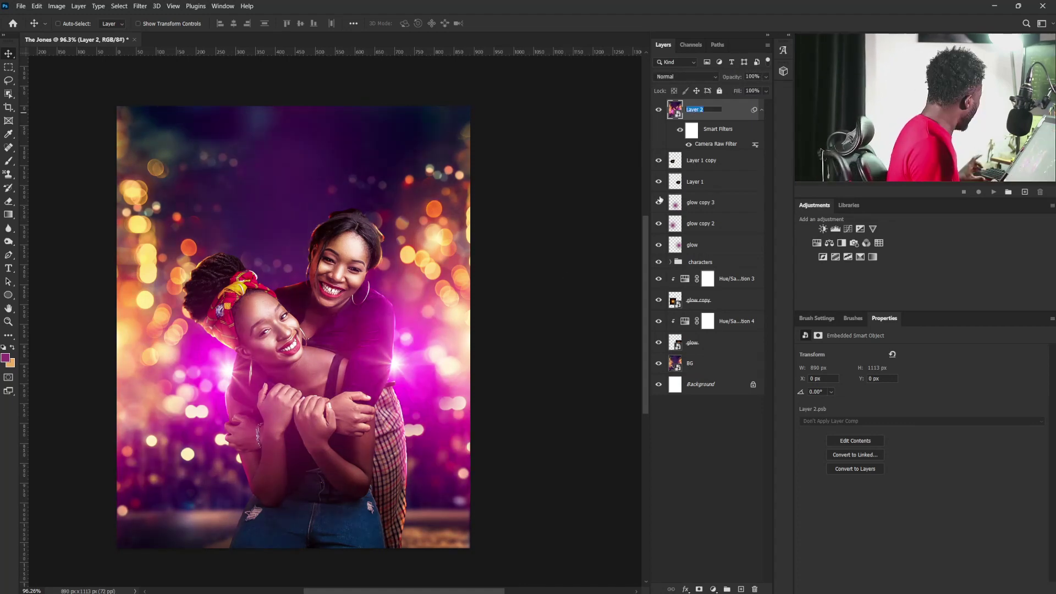
type("Came")
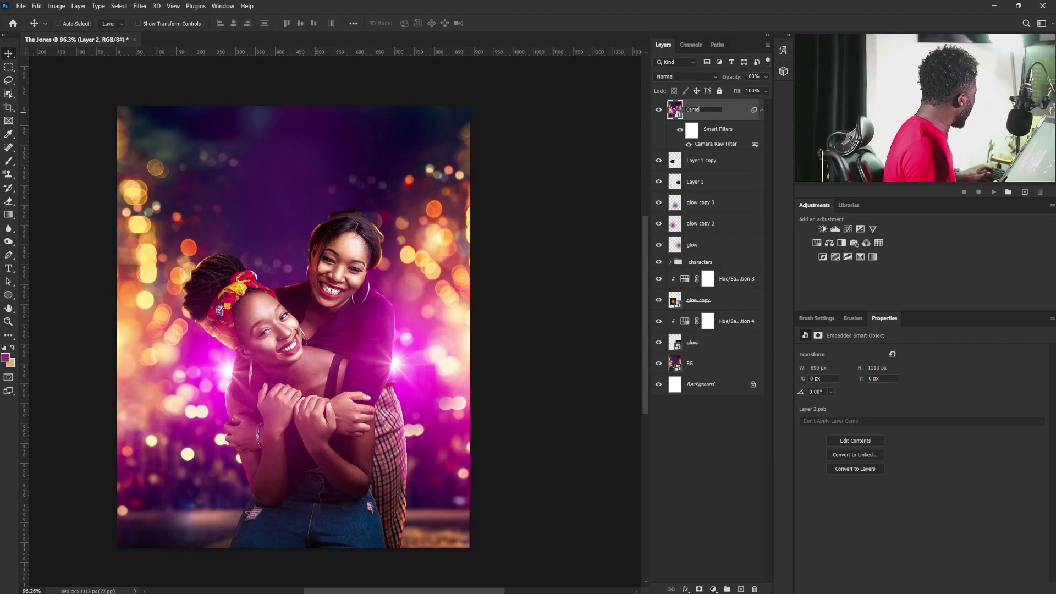
type("ra Raw")
left_click(727, 110)
left_click(761, 109)
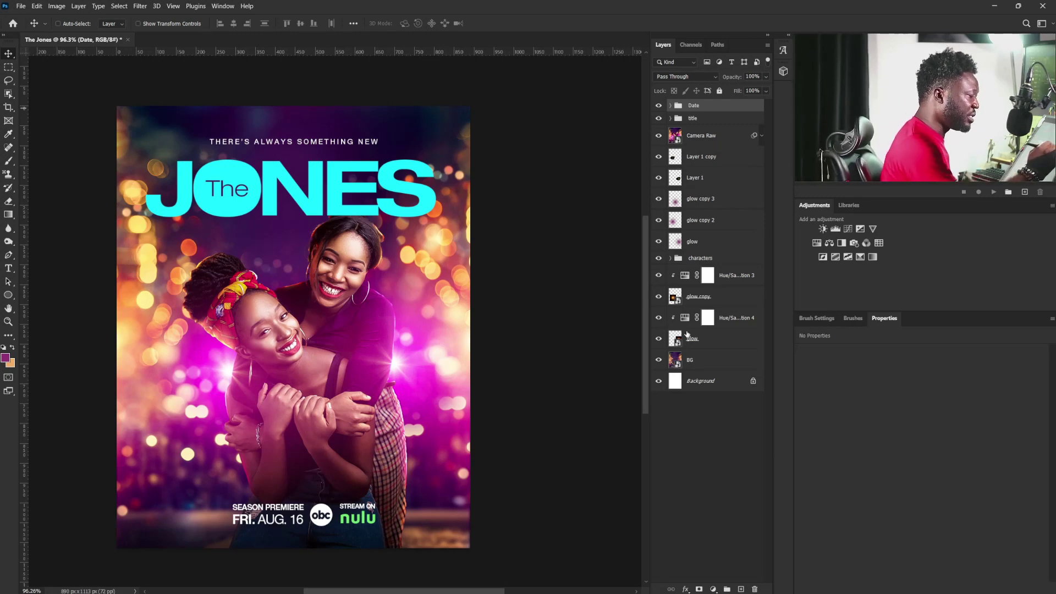
- Mask the title group with the outline of the women's cutout layer, inverting the mask so the lettering sits behind their heads
left_click(671, 258)
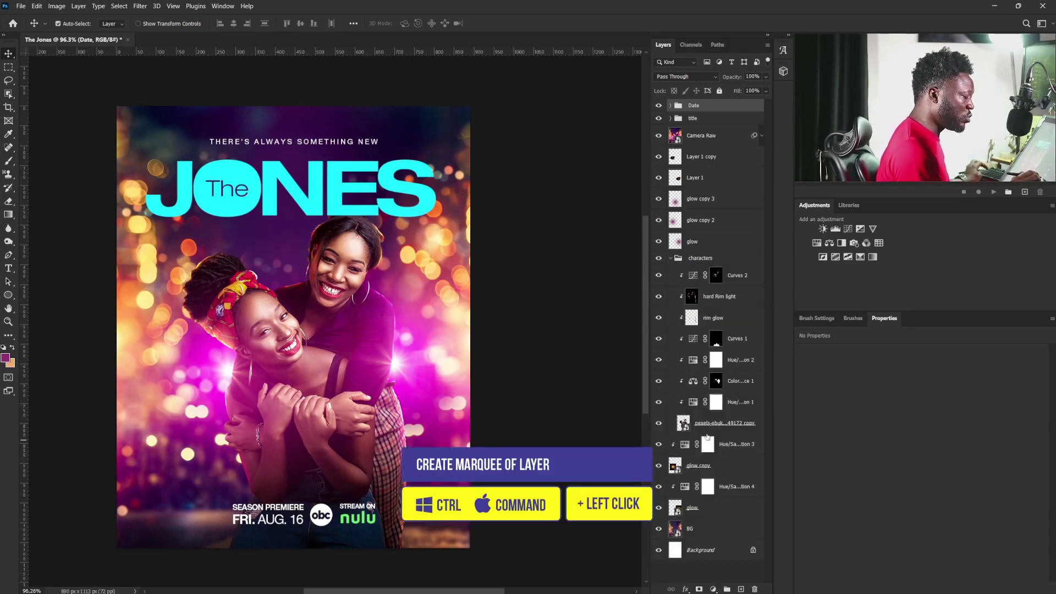
left_click(683, 423, "ctrl")
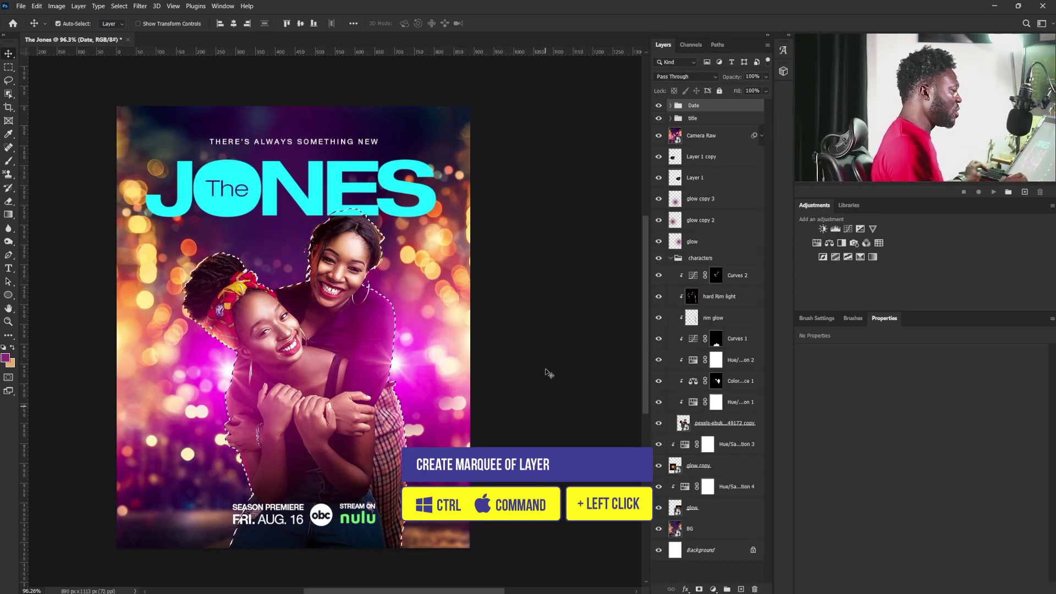
left_click(697, 119)
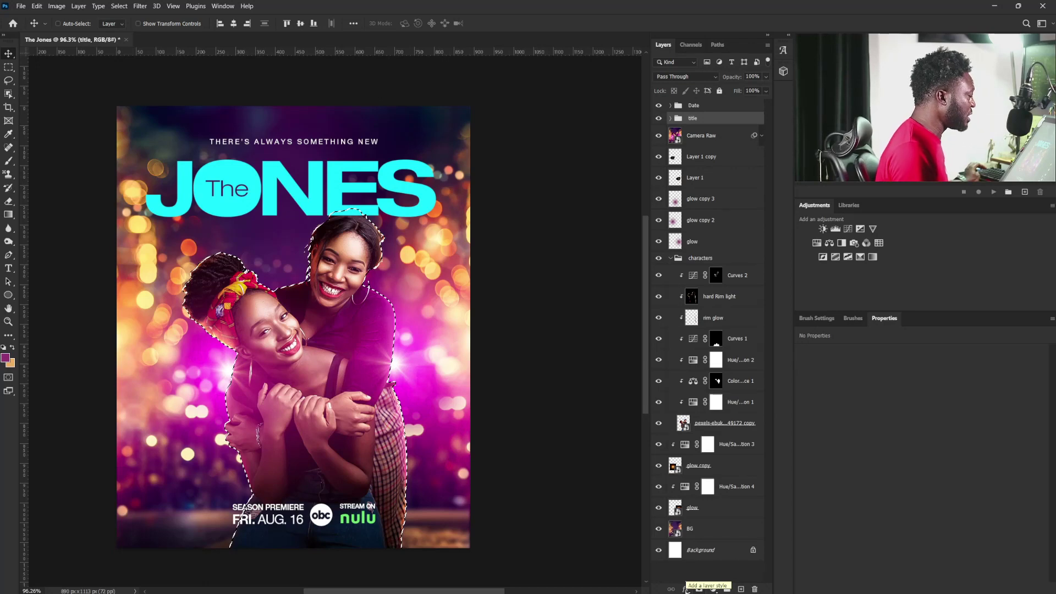
left_click(698, 588)
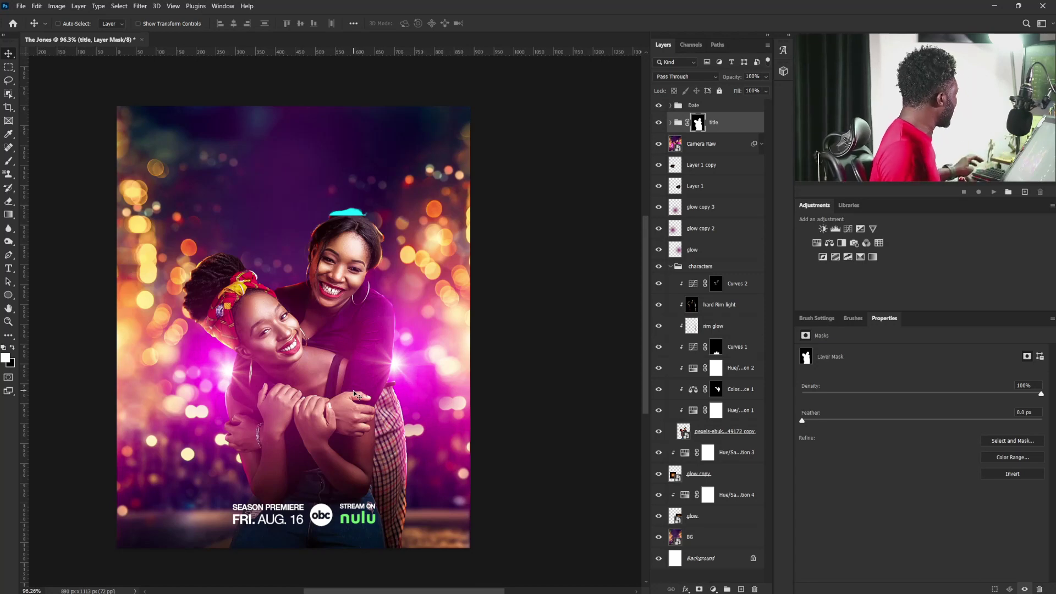
key("ctrl+i")
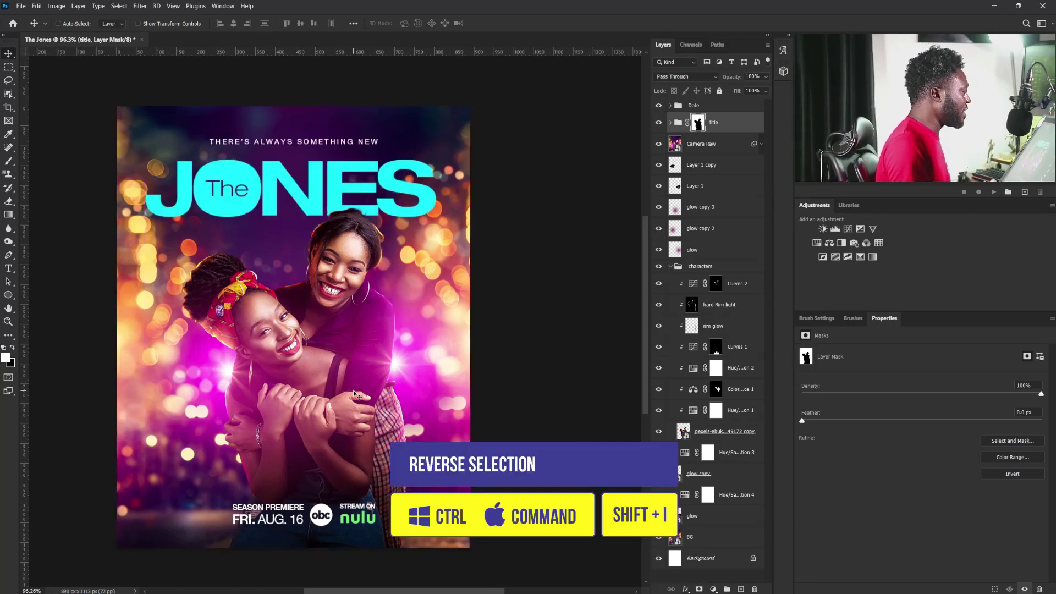
left_click(670, 122)
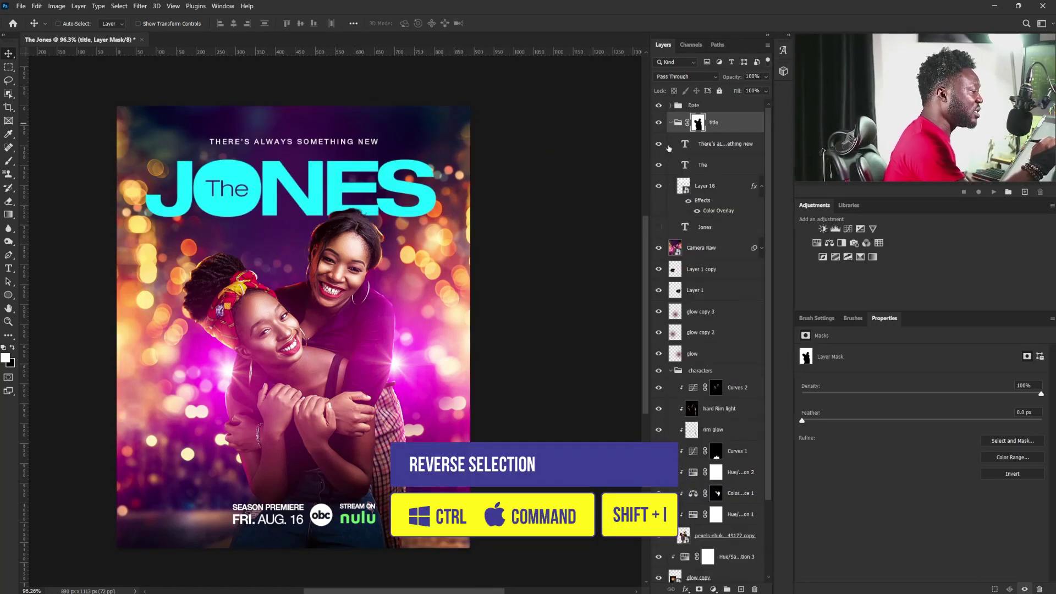
left_click(670, 123)
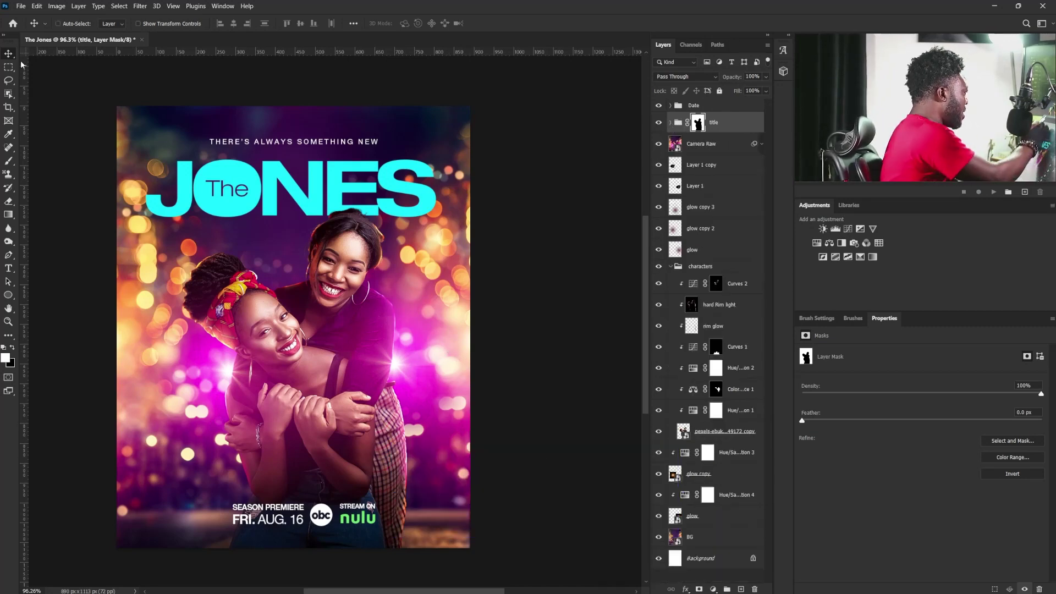
left_click_drag(443, 357, 449, 362)
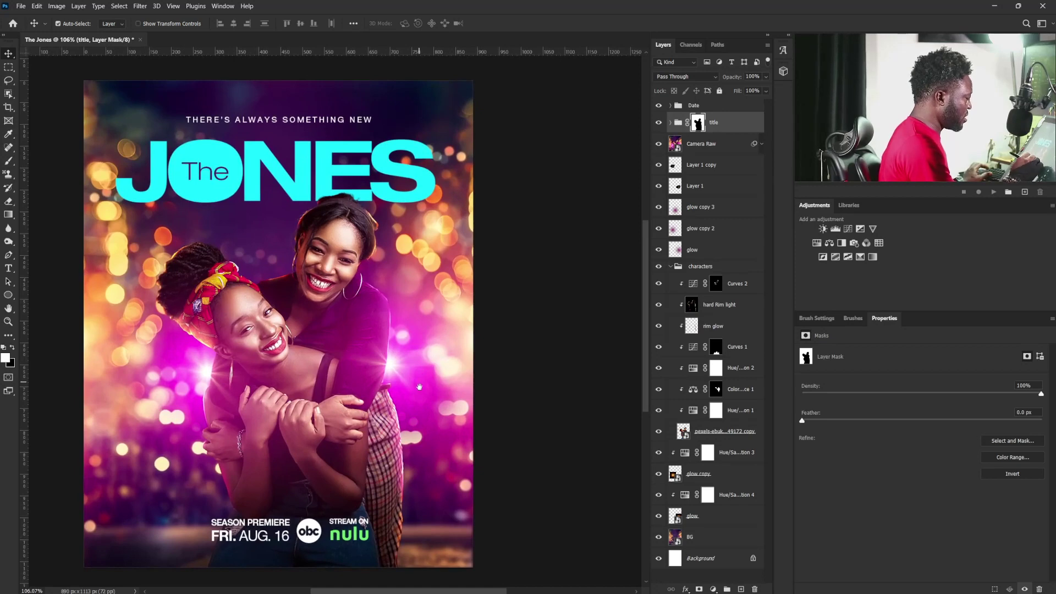